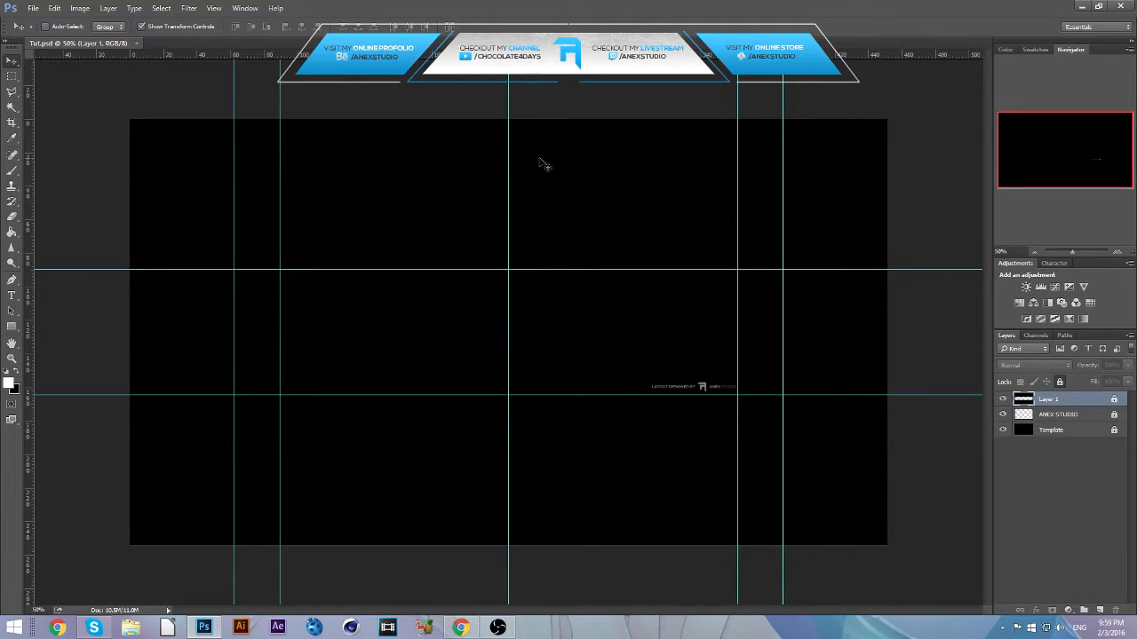
Step: Toggle the visibility of the ANEX STUDIO layer to examine the watermark it holds
left_click(1003, 415)
left_click(1003, 415)
left_click(1003, 414)
left_click(1003, 415)
left_click(1002, 415)
left_click(1002, 415)
left_click(1003, 416)
left_click(1003, 416)
Step: Add a new empty layer directly above the Template layer and make it active
left_click(1096, 425)
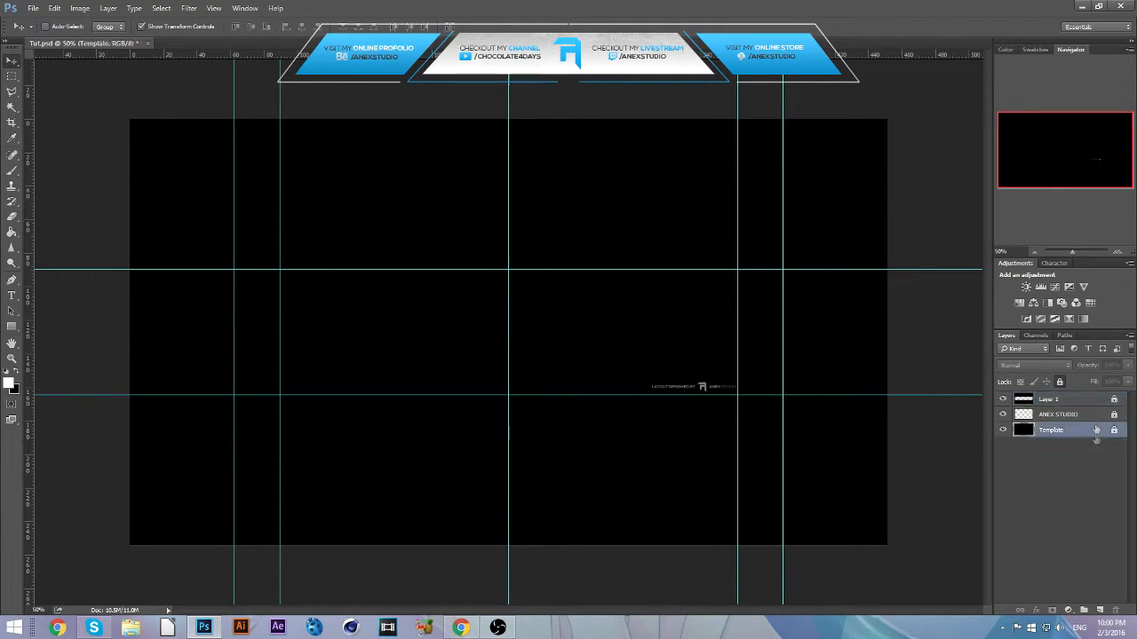
left_click(1099, 610)
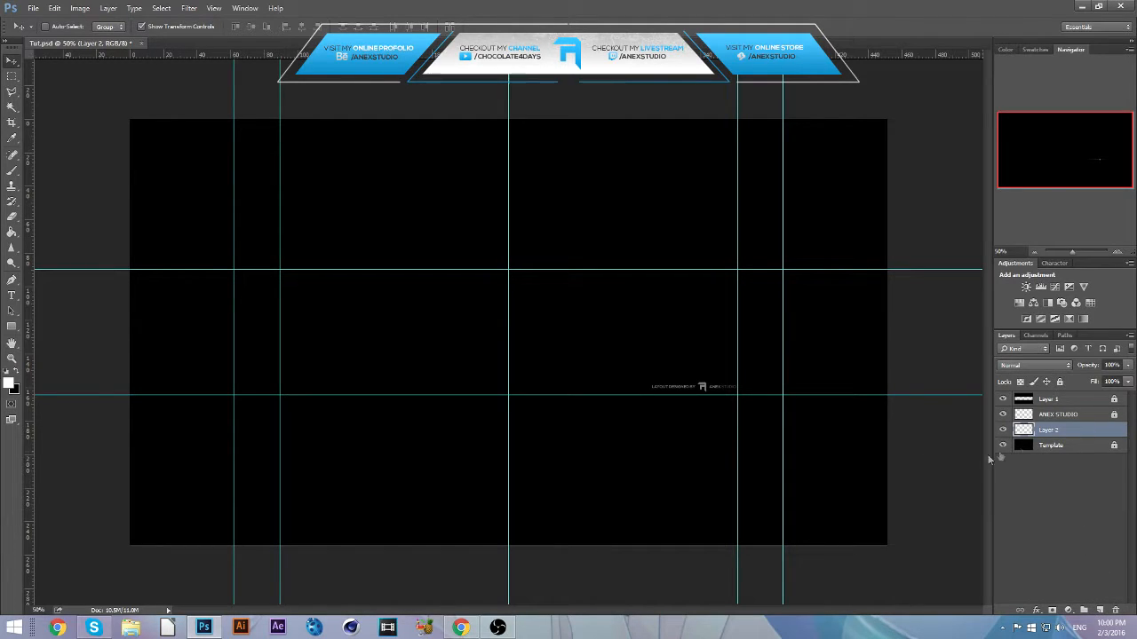
left_click(1080, 444)
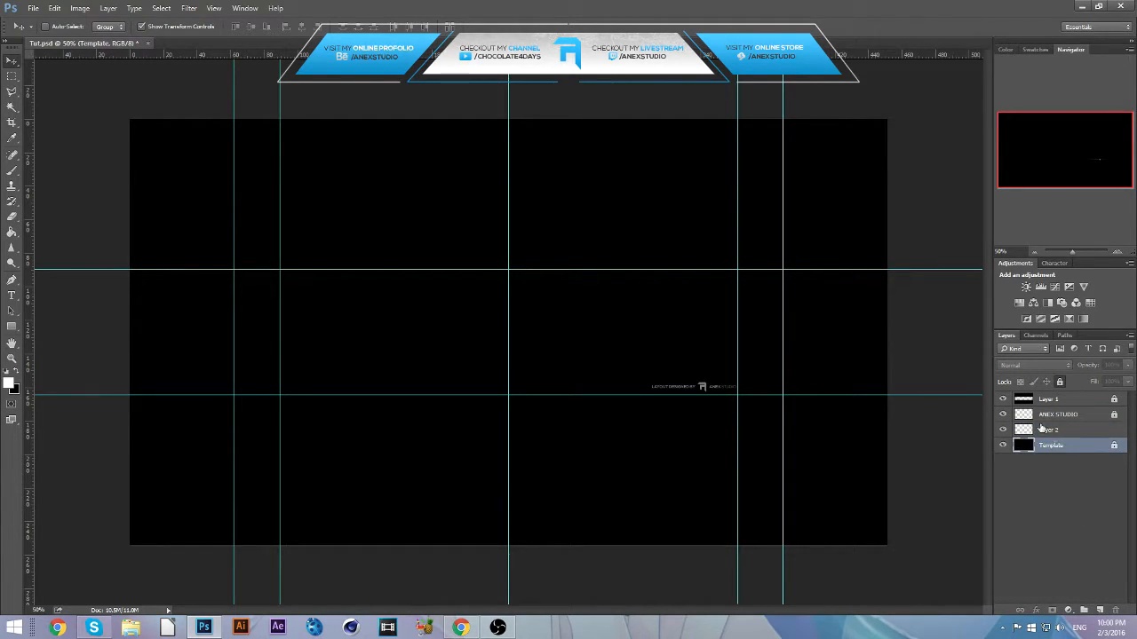
left_click(1044, 431)
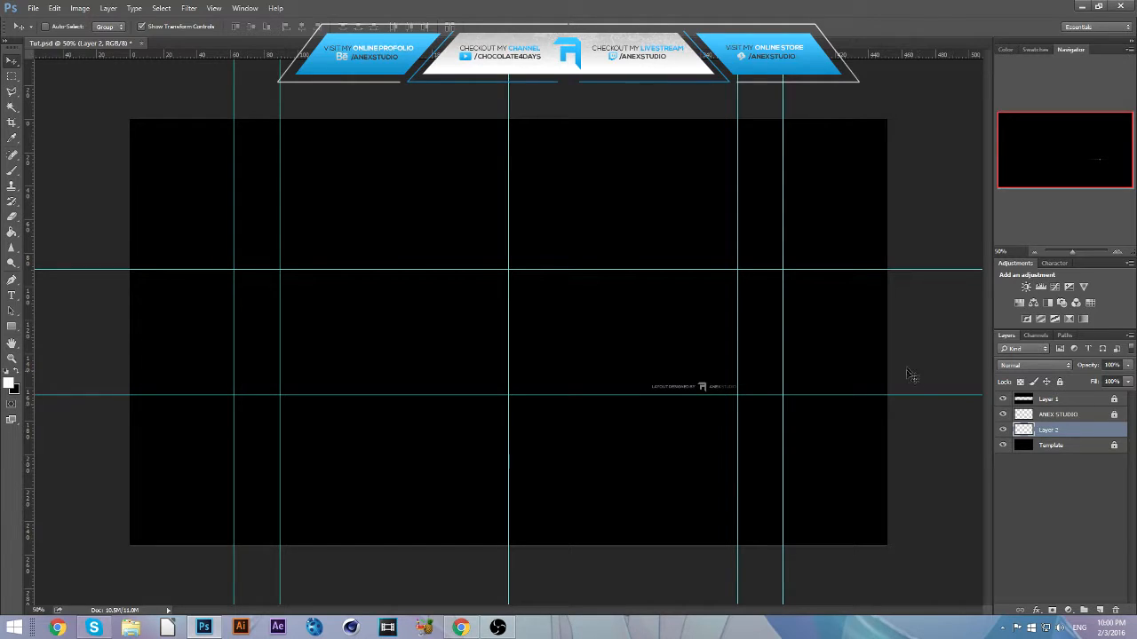
Step: Set the foreground color to black (000000) and fill the new layer with it using the Paint Bucket
key("g")
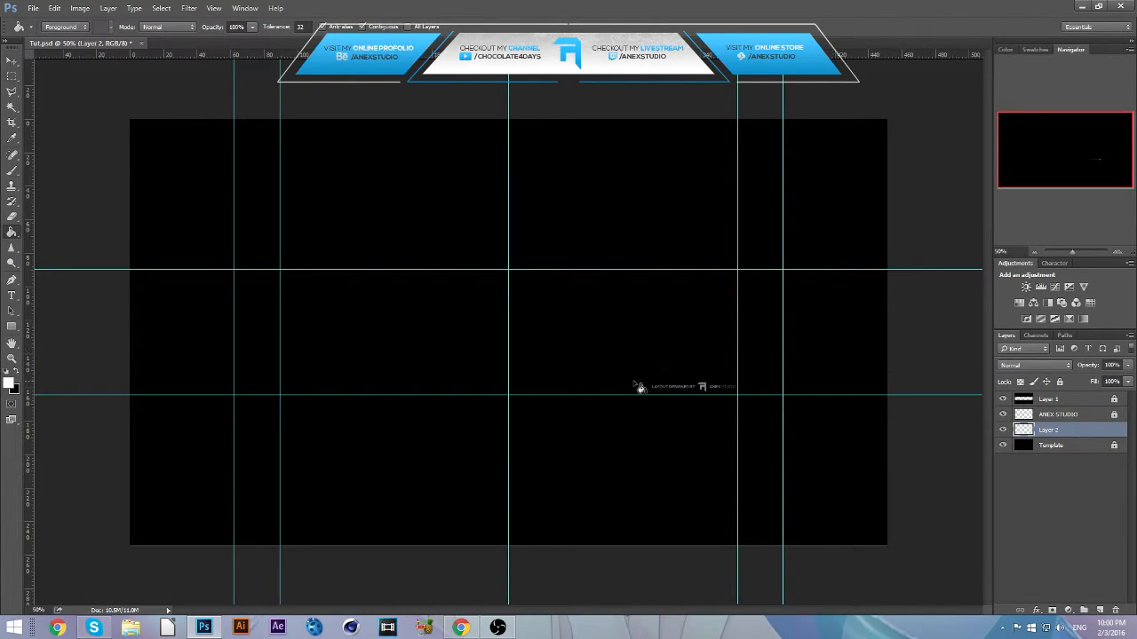
left_click(10, 384)
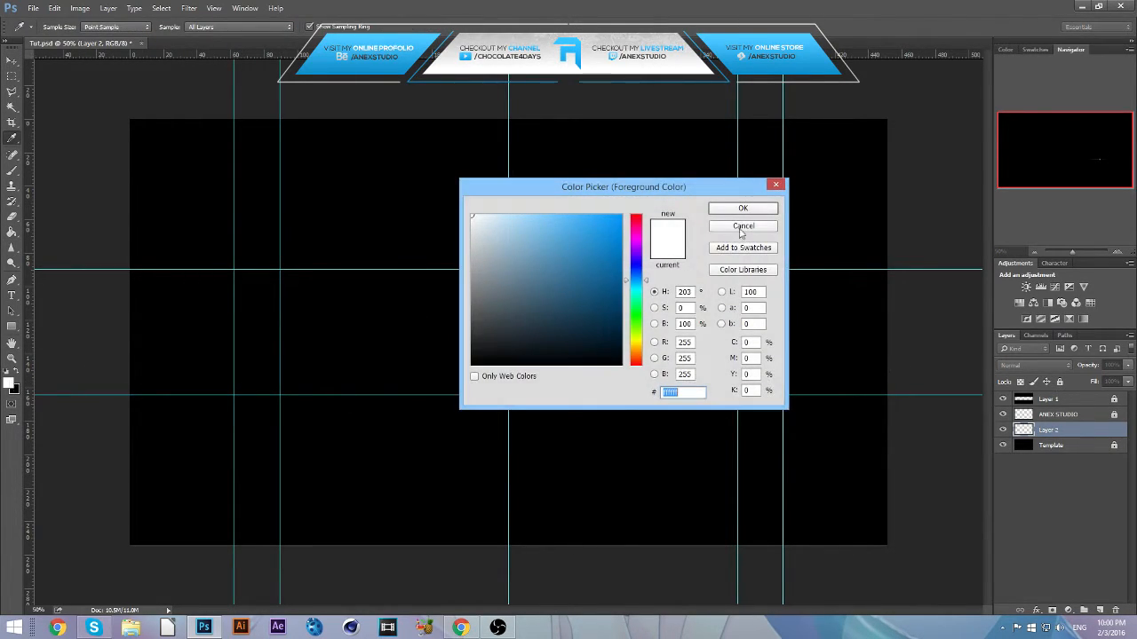
key("Return")
right_click(11, 232)
left_click(12, 232)
left_click(10, 384)
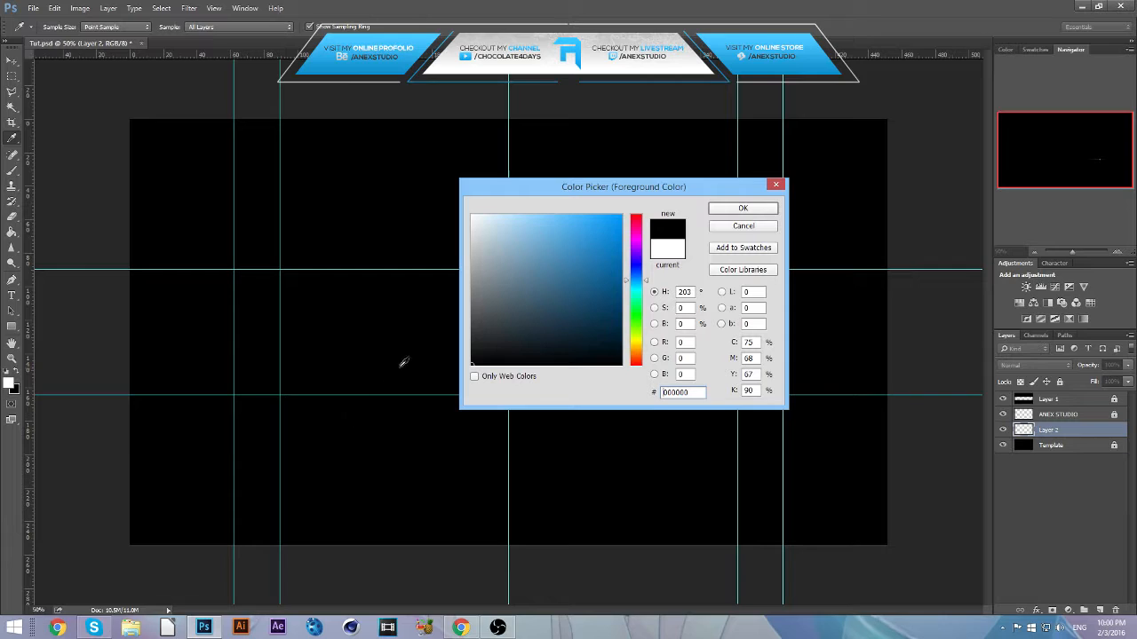
key("Return")
left_click(485, 330)
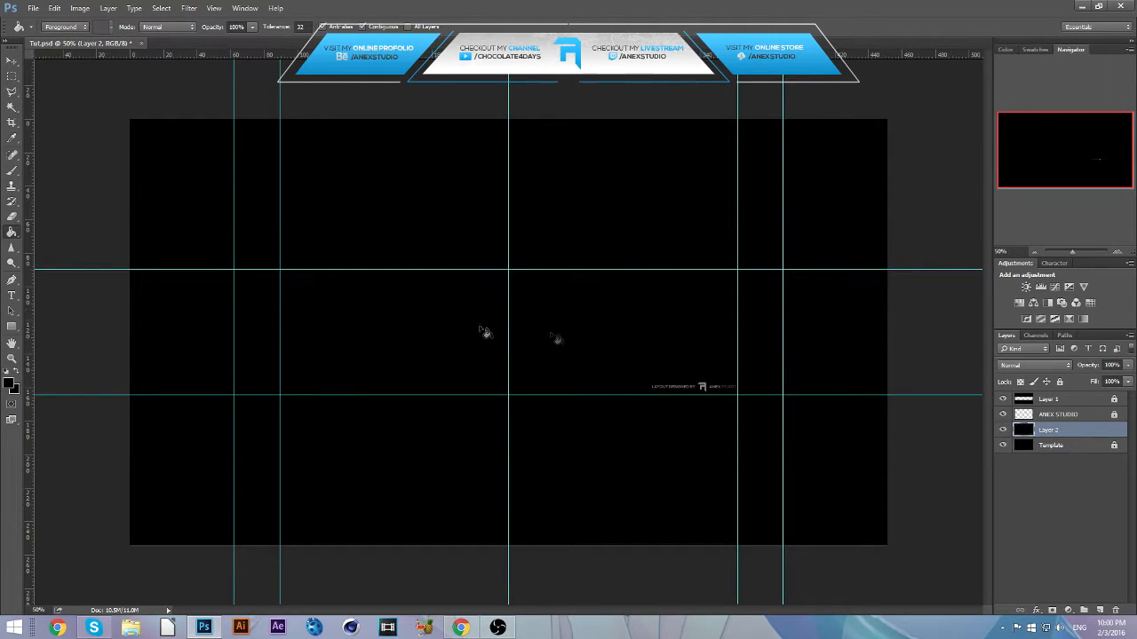
Step: Add a Gradient Overlay effect to the black-filled layer and turn off its Reverse option
left_click(12, 61)
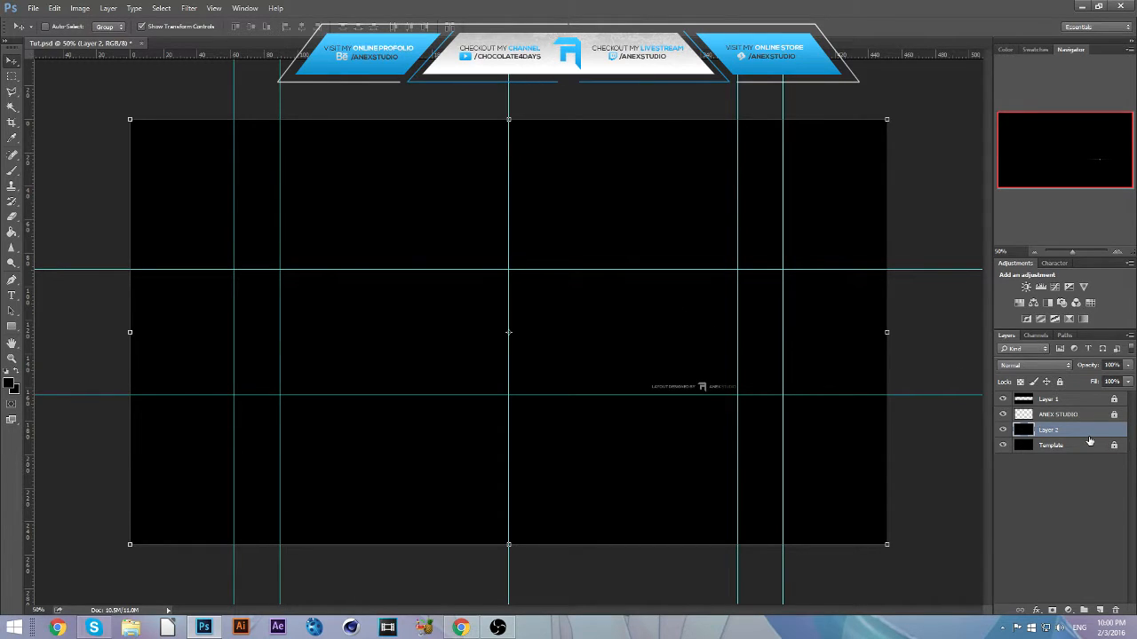
double_click(1086, 441)
left_click_drag(870, 148, 525, 181)
left_click_drag(651, 181, 672, 124)
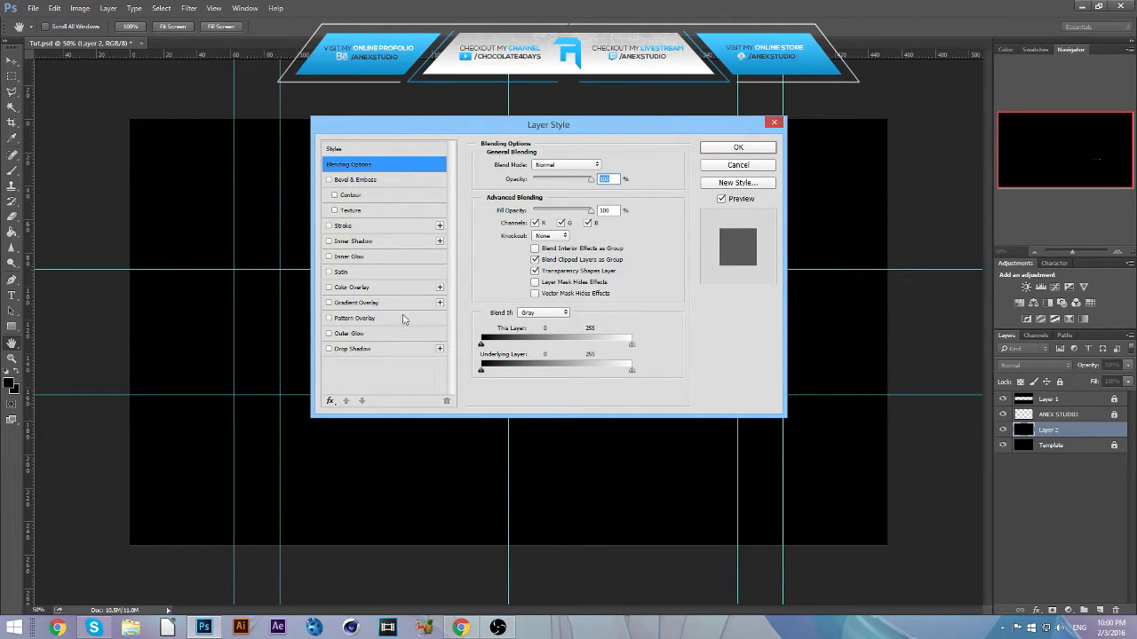
left_click(355, 302)
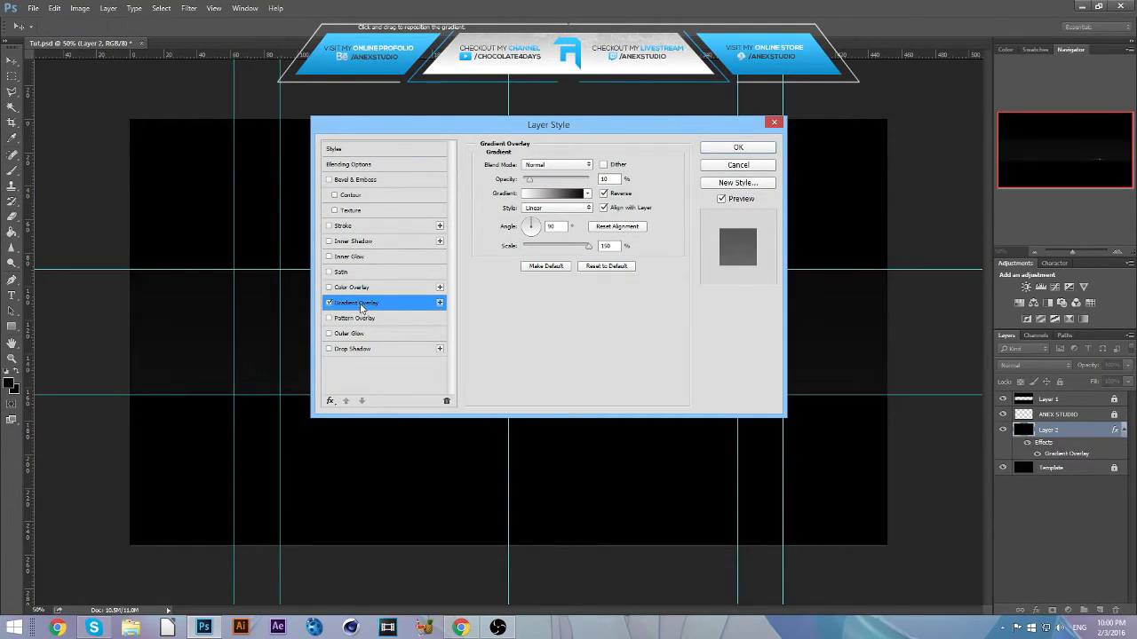
left_click(606, 195)
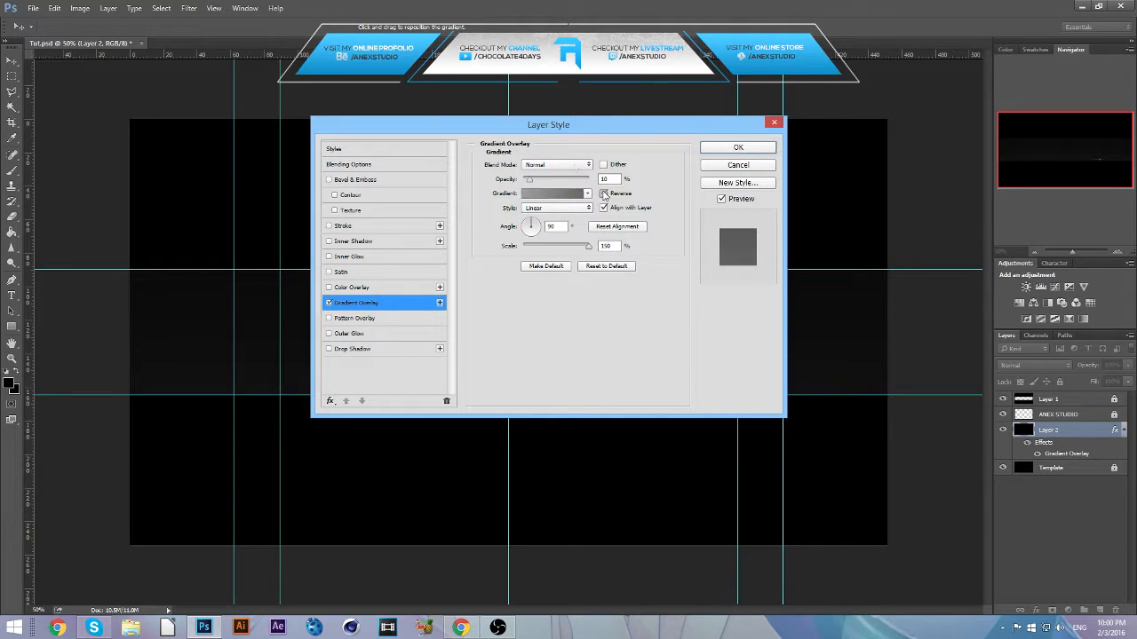
left_click_drag(615, 125, 928, 103)
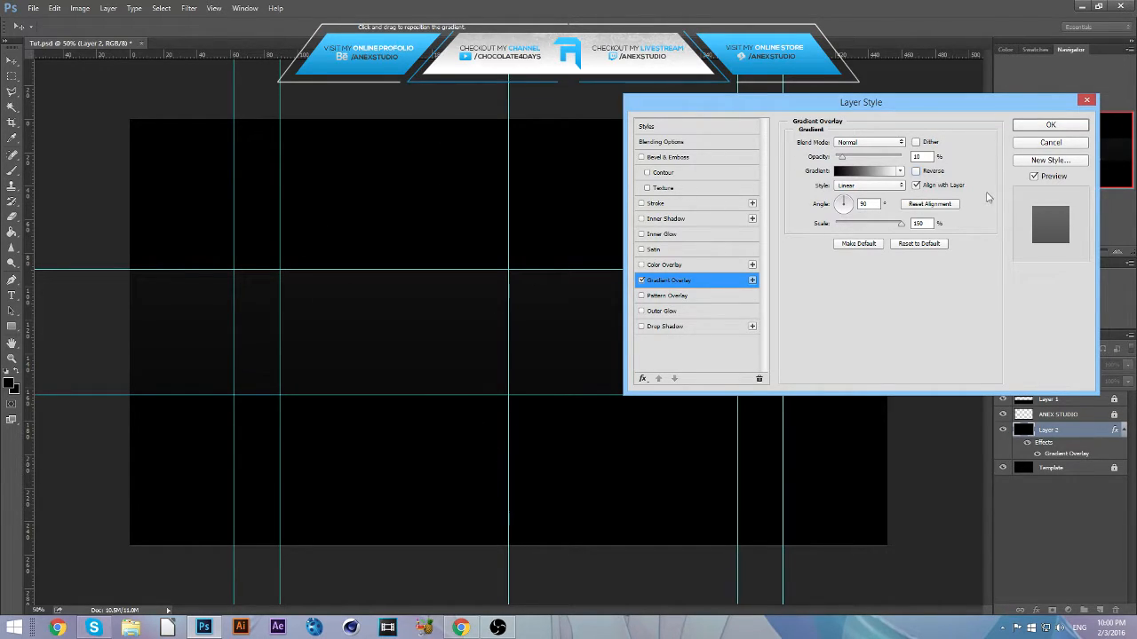
Step: Preview the gradient overlay at 100% opacity, set its opacity to 10% and apply the layer style
type("0")
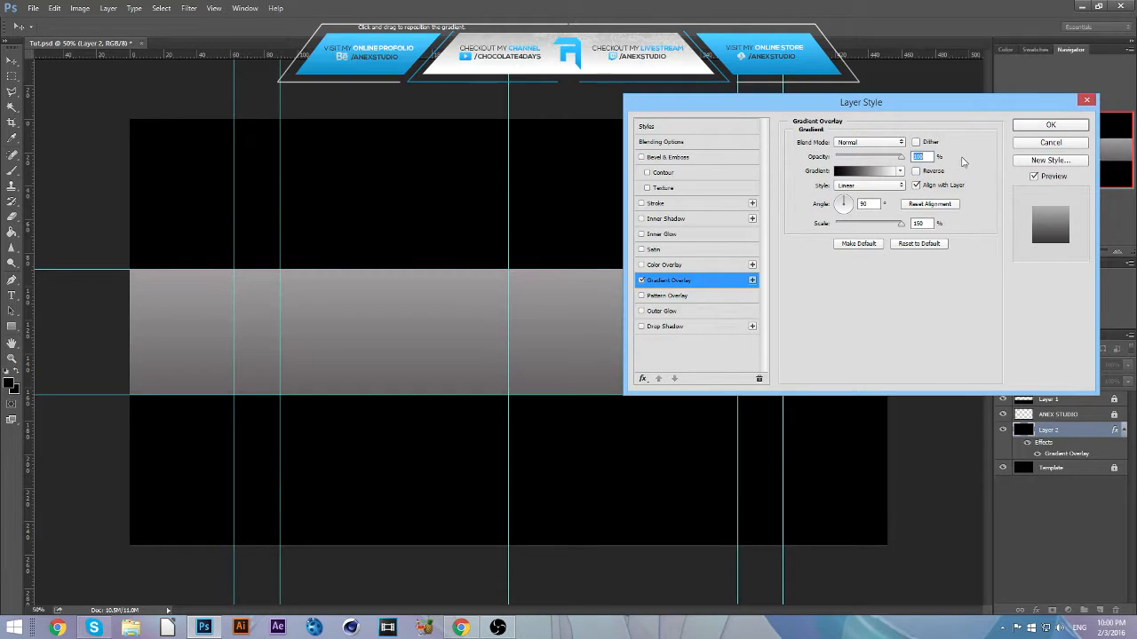
left_click_drag(916, 106, 804, 130)
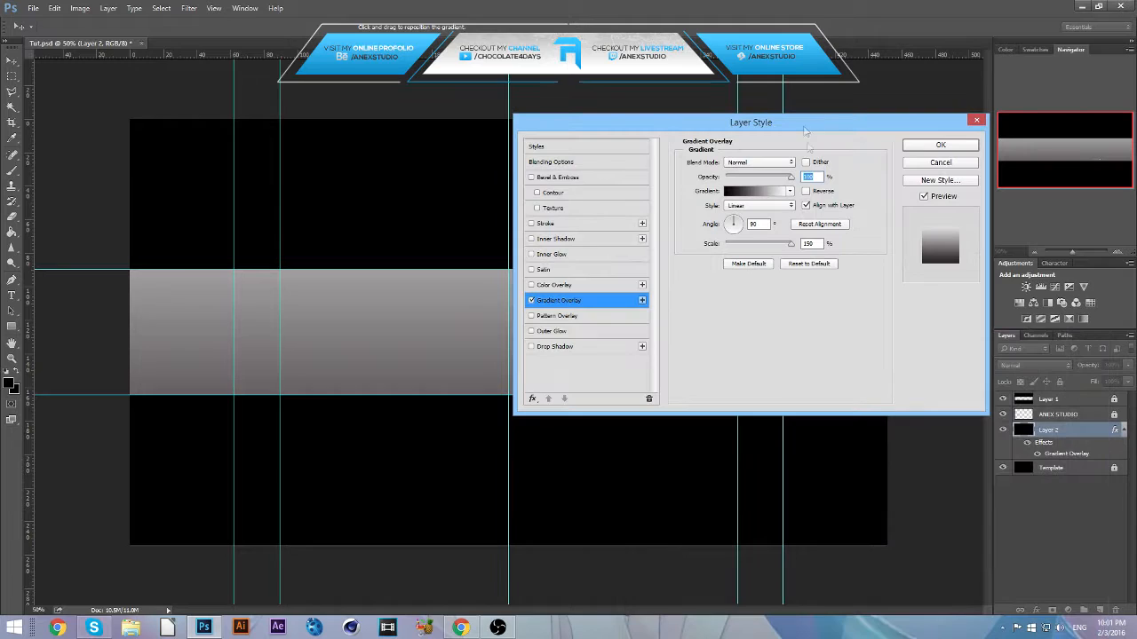
type("10")
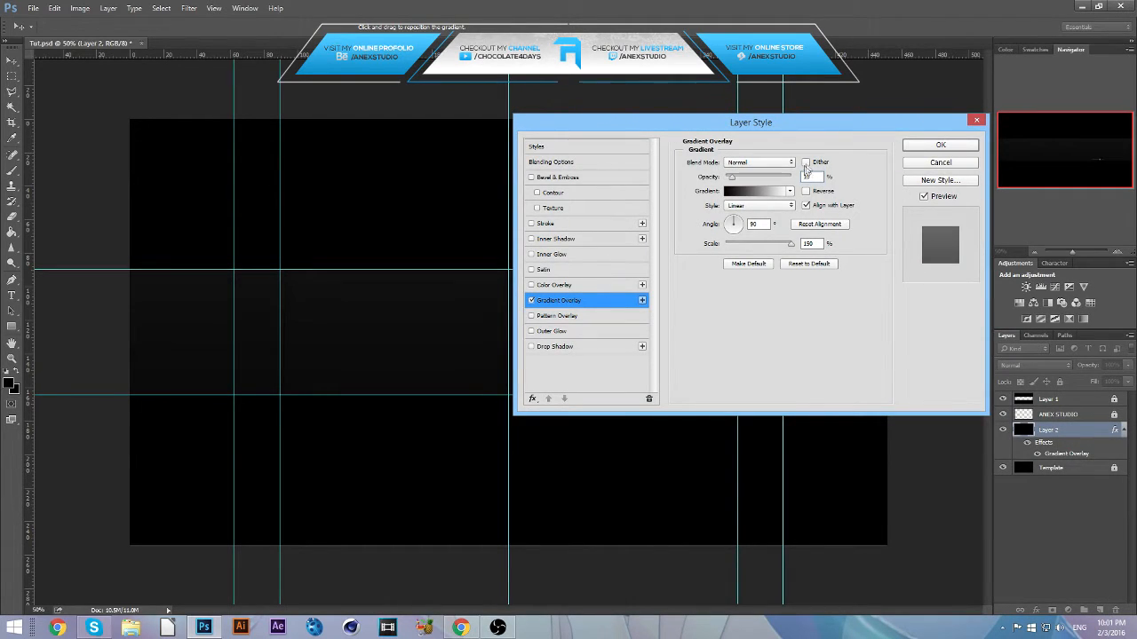
left_click_drag(830, 132, 873, 127)
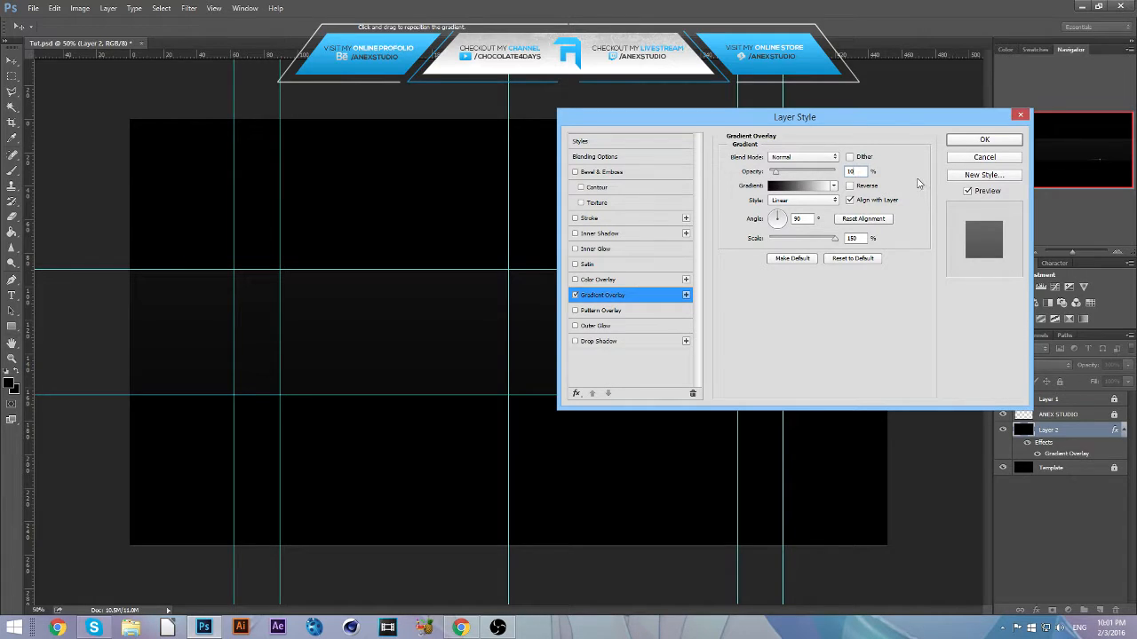
left_click(984, 139)
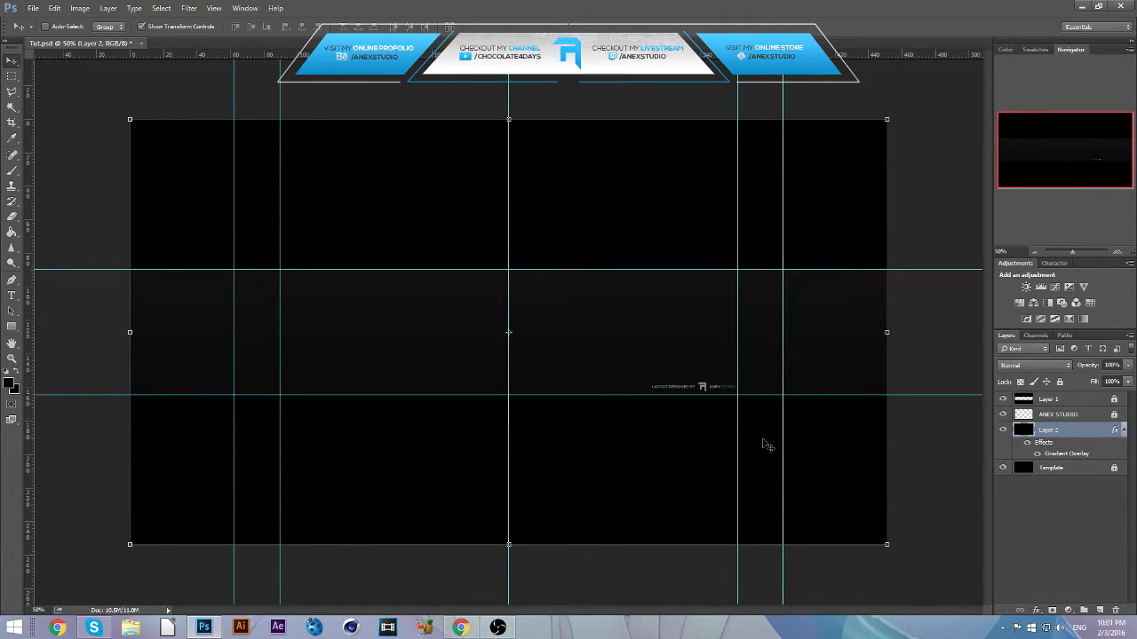
Step: Switch to the Brush tool and set the foreground color to bright blue 009cff
key("b")
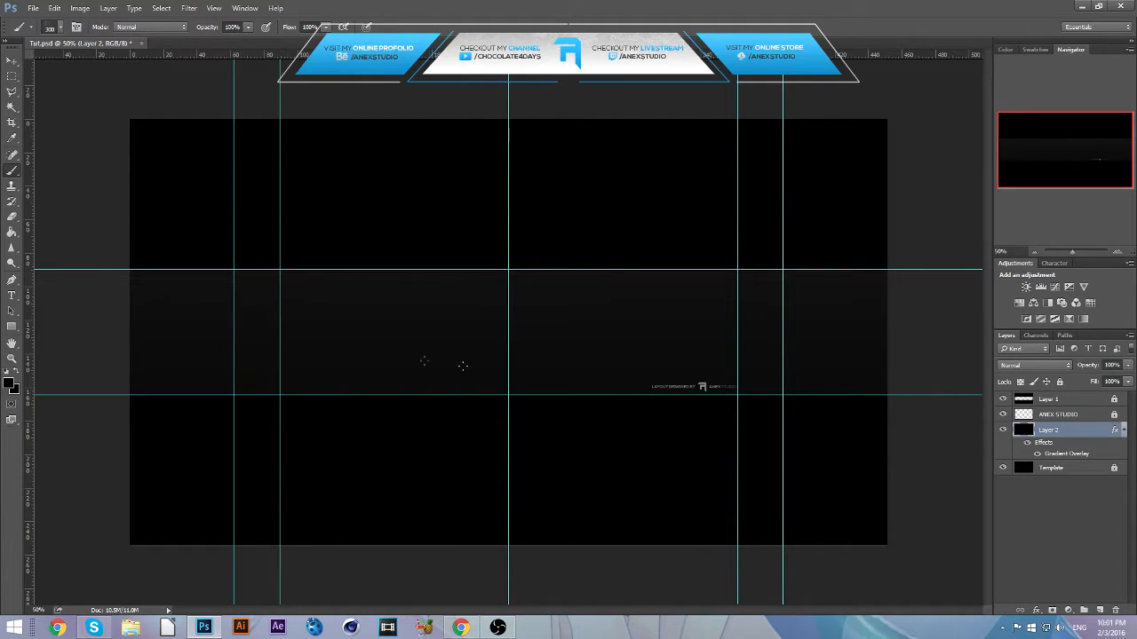
left_click(10, 383)
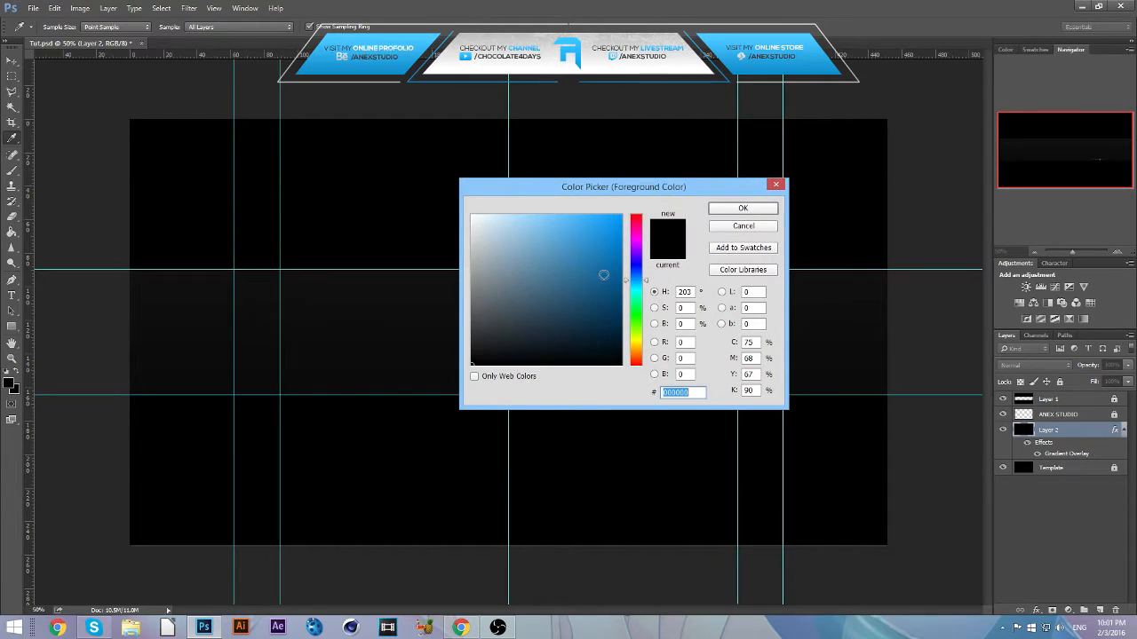
left_click_drag(546, 269, 854, 137)
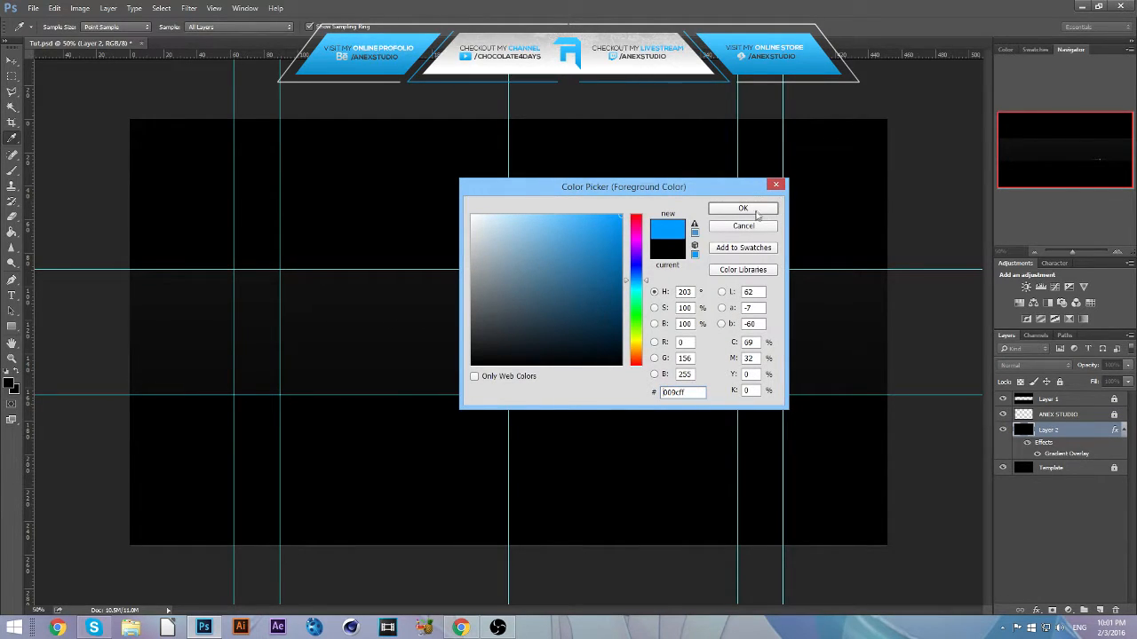
left_click(754, 214)
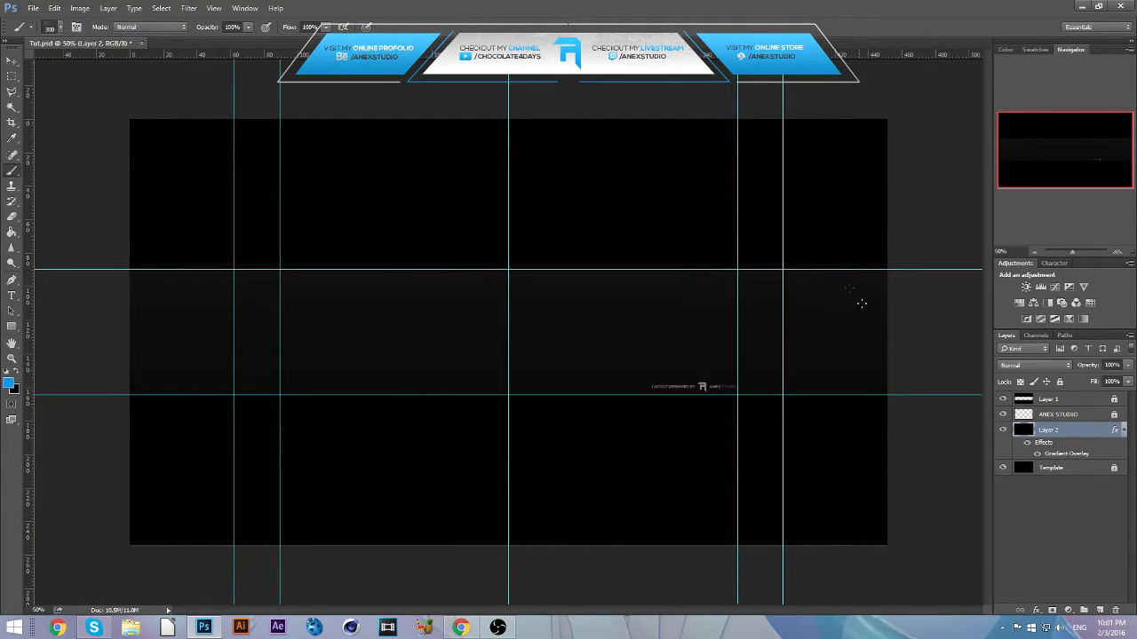
Step: Add a new layer above the gradient layer and choose a soft round brush with 0% hardness
left_click(1100, 610)
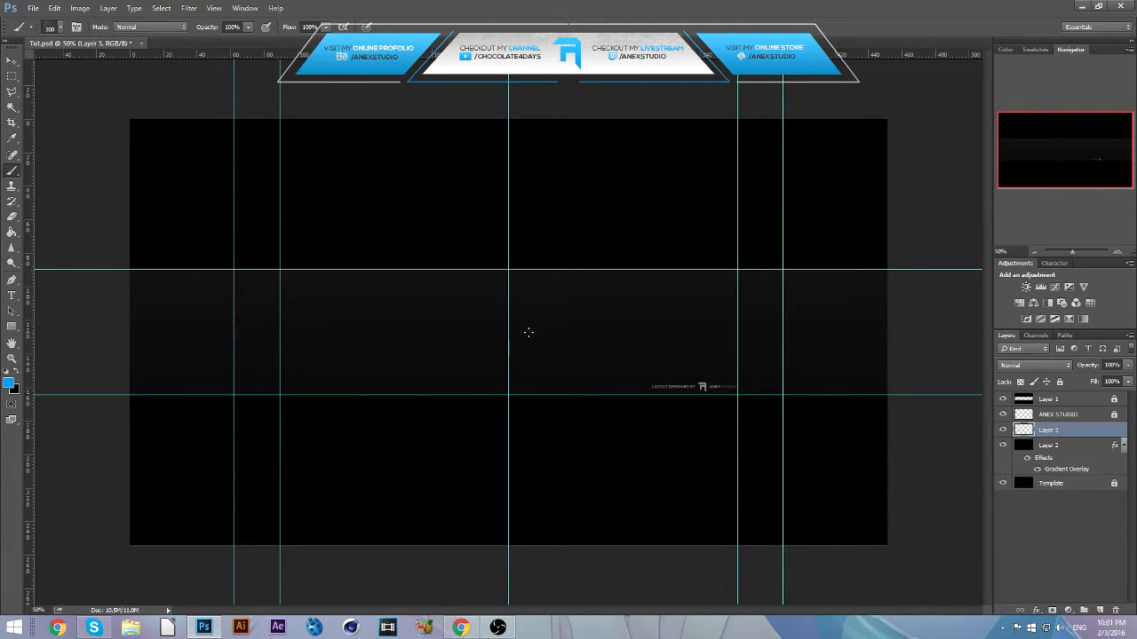
key("p")
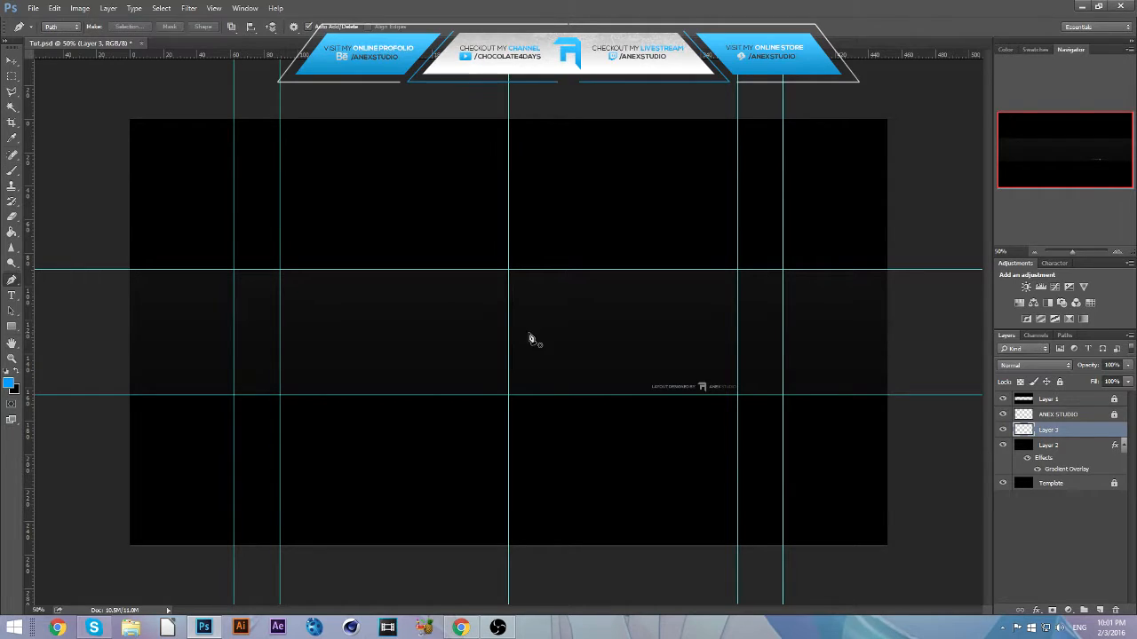
key("b")
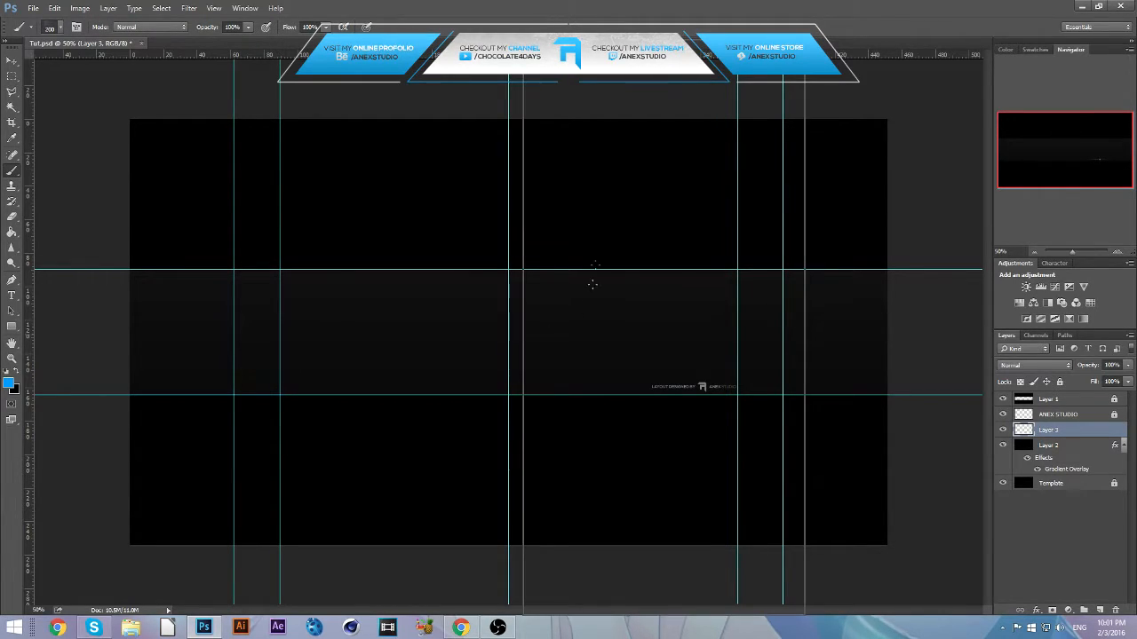
right_click(509, 341)
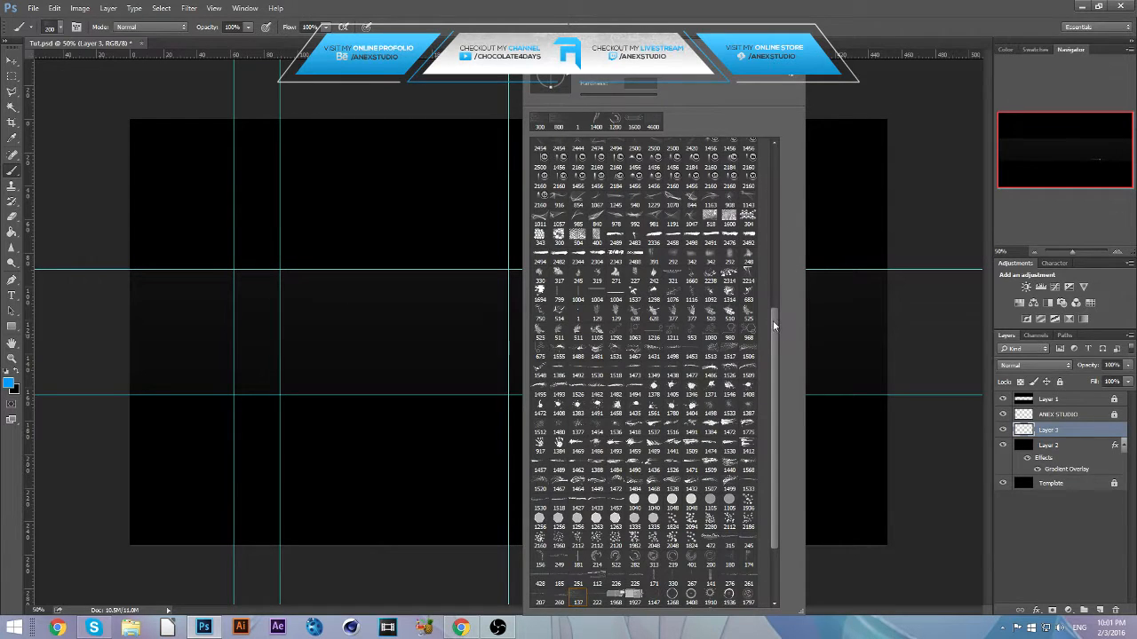
left_click_drag(773, 322, 756, 157)
left_click(538, 146)
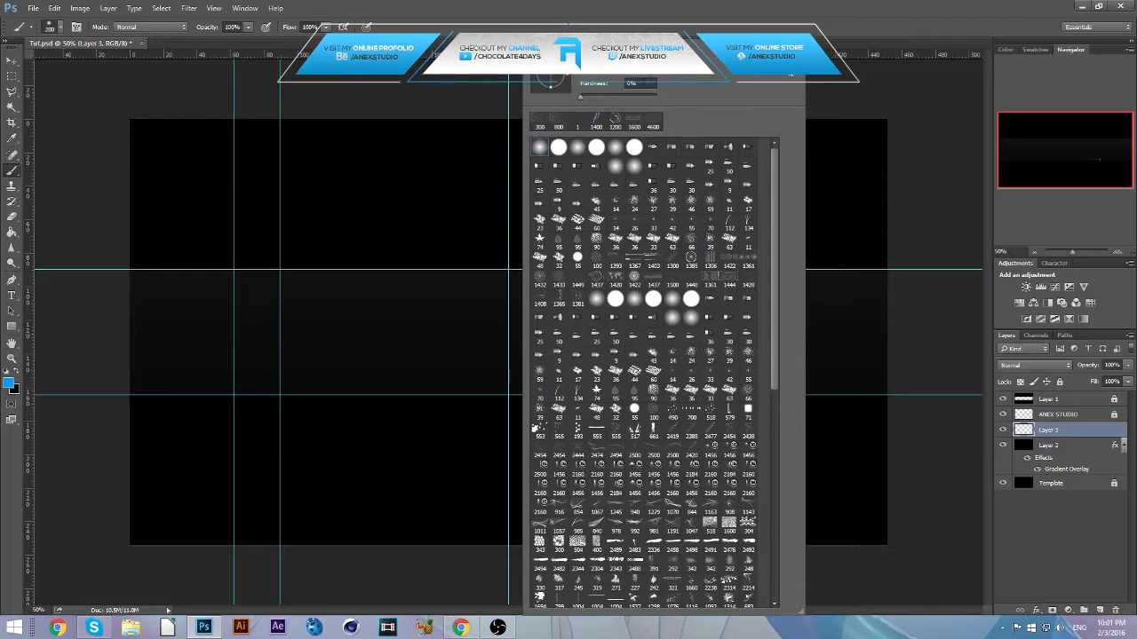
left_click(1055, 430)
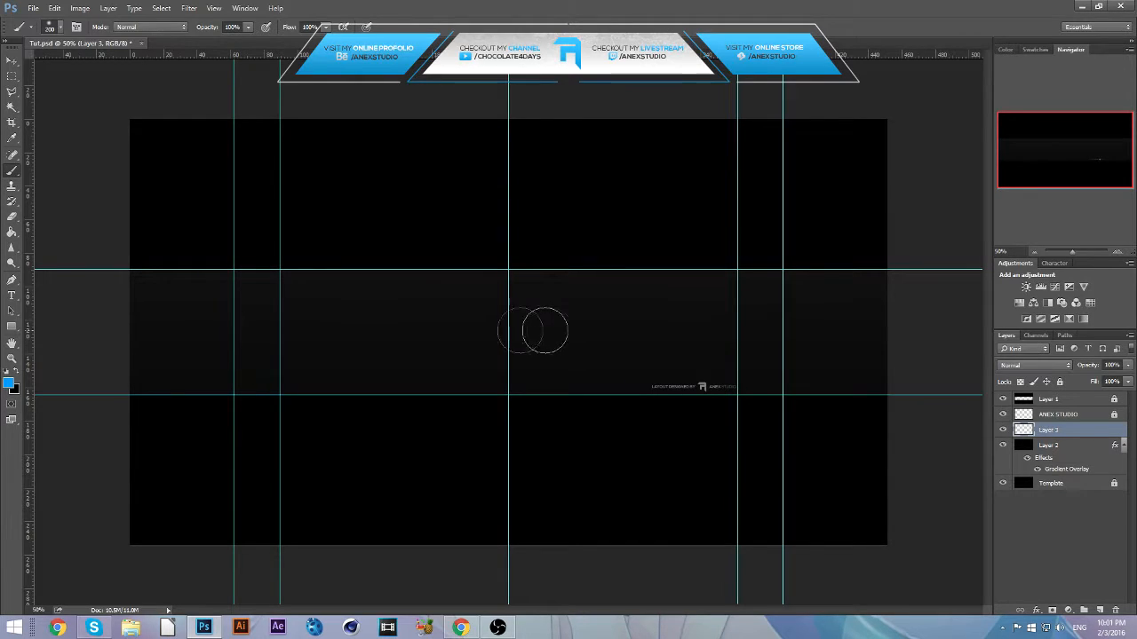
Step: Enlarge the soft round brush to 700 px and check its size and hardness settings
key("bracketright")
key("bracketright")
key("bracketright")
key("bracketright")
key("bracketright")
key("bracketright")
left_click(58, 28)
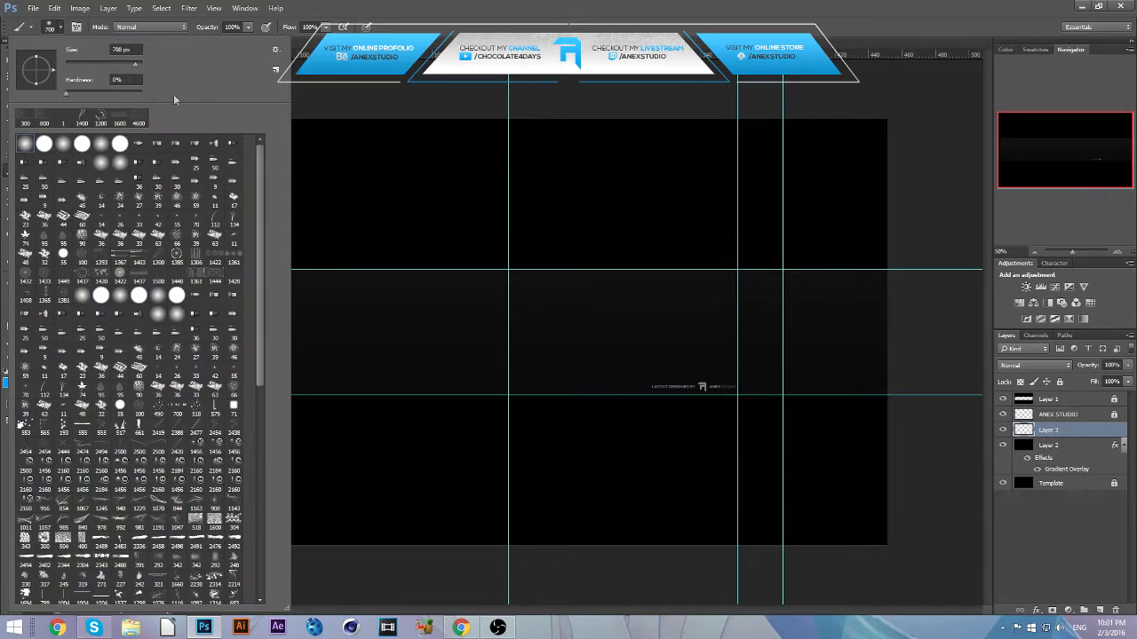
left_click(1047, 433)
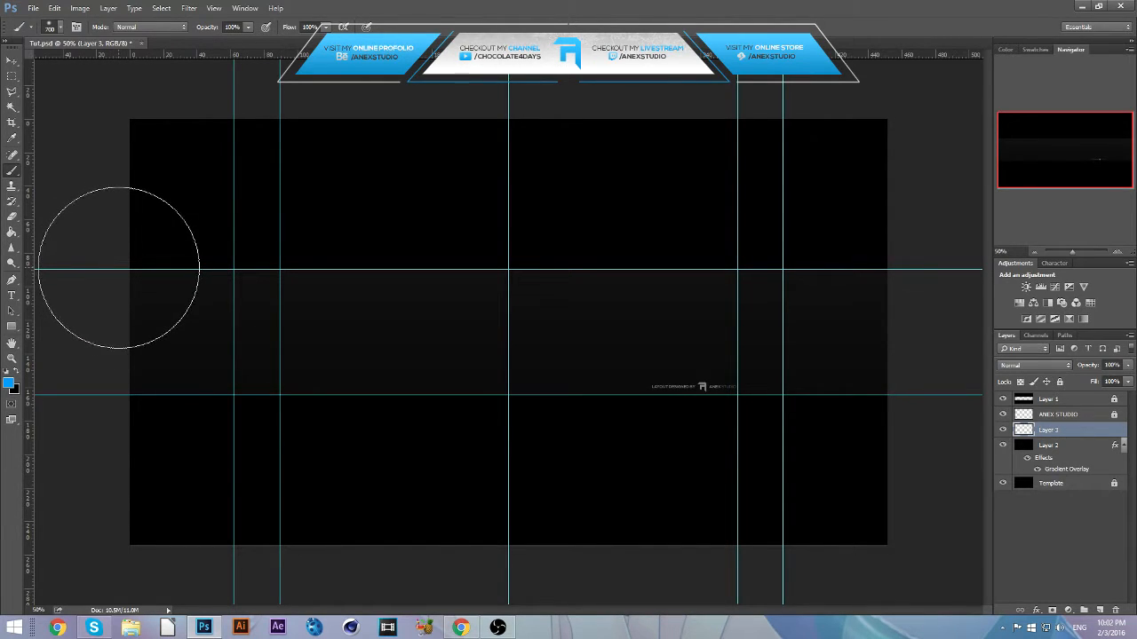
Step: Paint a soft blue band across the full canvas width, centered along the upper horizontal guide
mouse_move(118, 267)
left_mouse_down()
mouse_move(972, 246)
mouse_move(53, 267)
left_mouse_up()
key("ctrl+z")
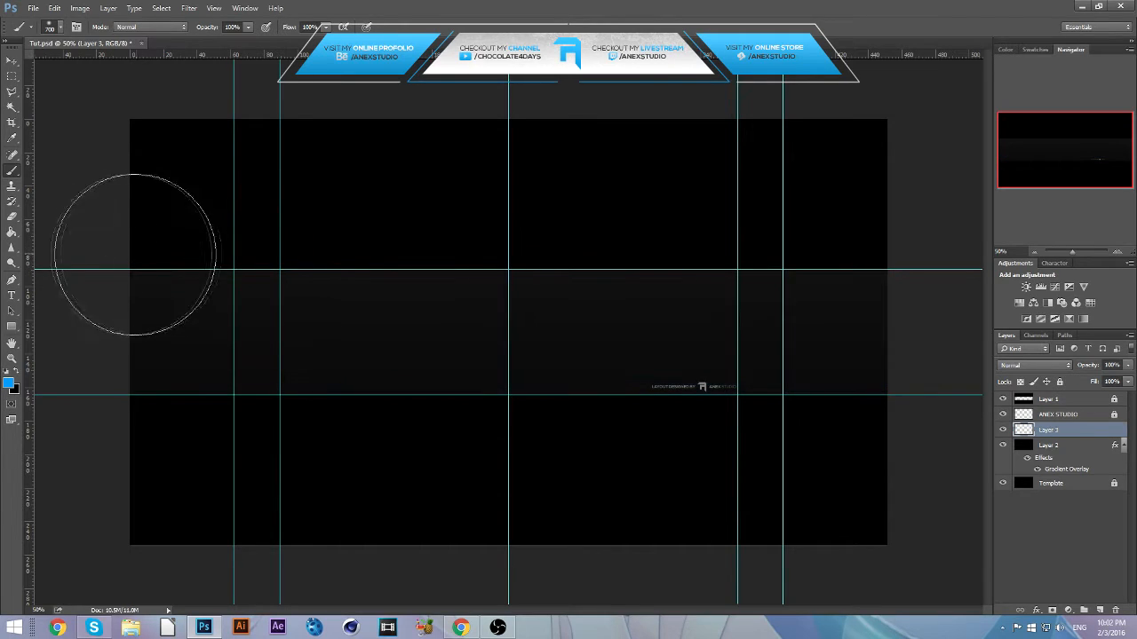
key("ctrl+z")
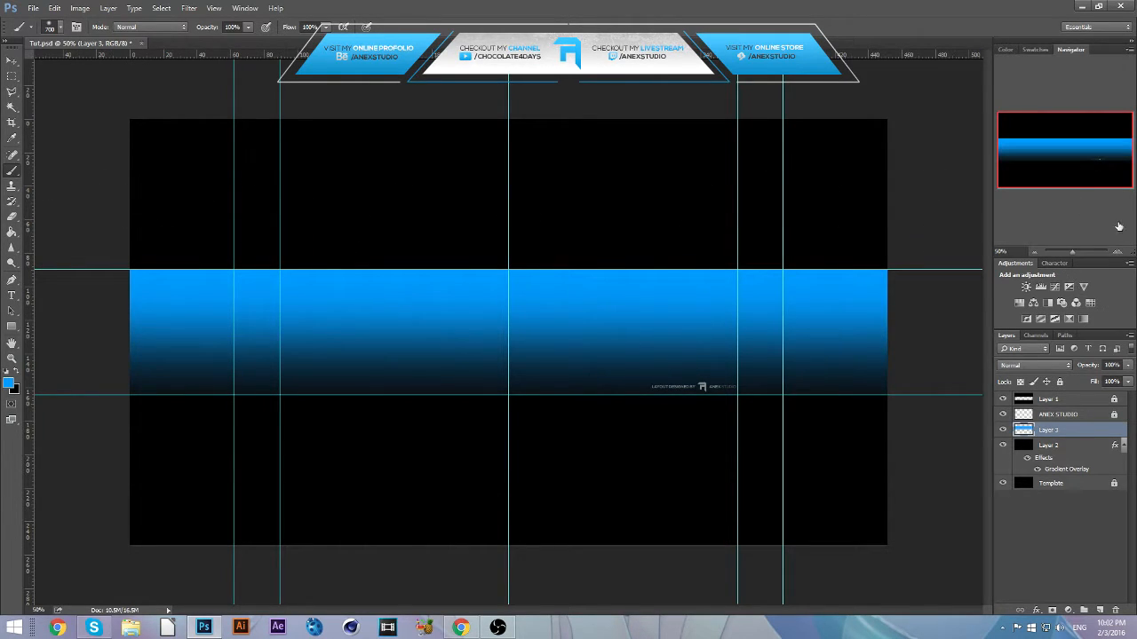
Step: Set the painted blue layer's blend mode to Overlay and add a new empty layer above it
left_click(1034, 364)
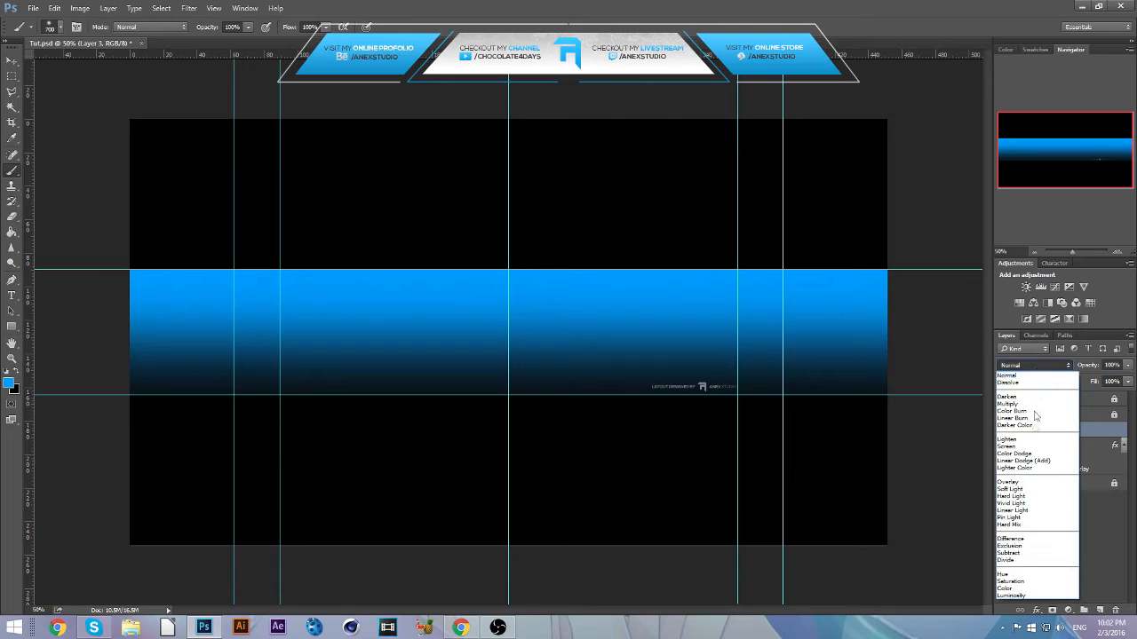
left_click(1015, 477)
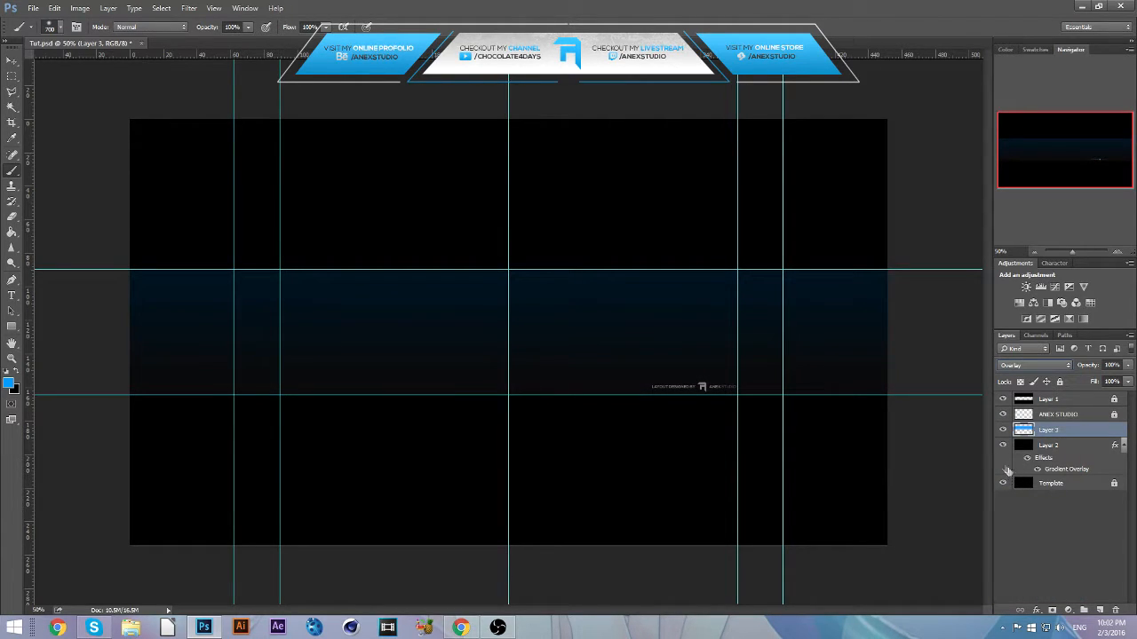
left_click(1100, 610)
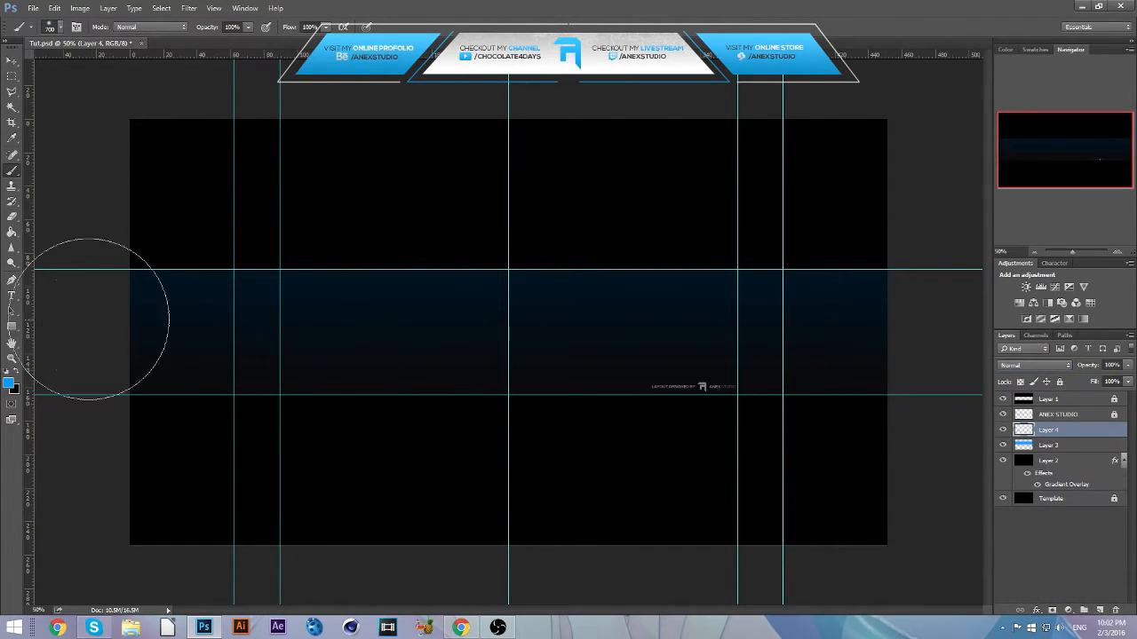
Step: Paint three soft white (#ffffff) glows just below the upper horizontal guide: at the canvas center, near the right edge and near the left edge
left_click(11, 383)
type("ffffff")
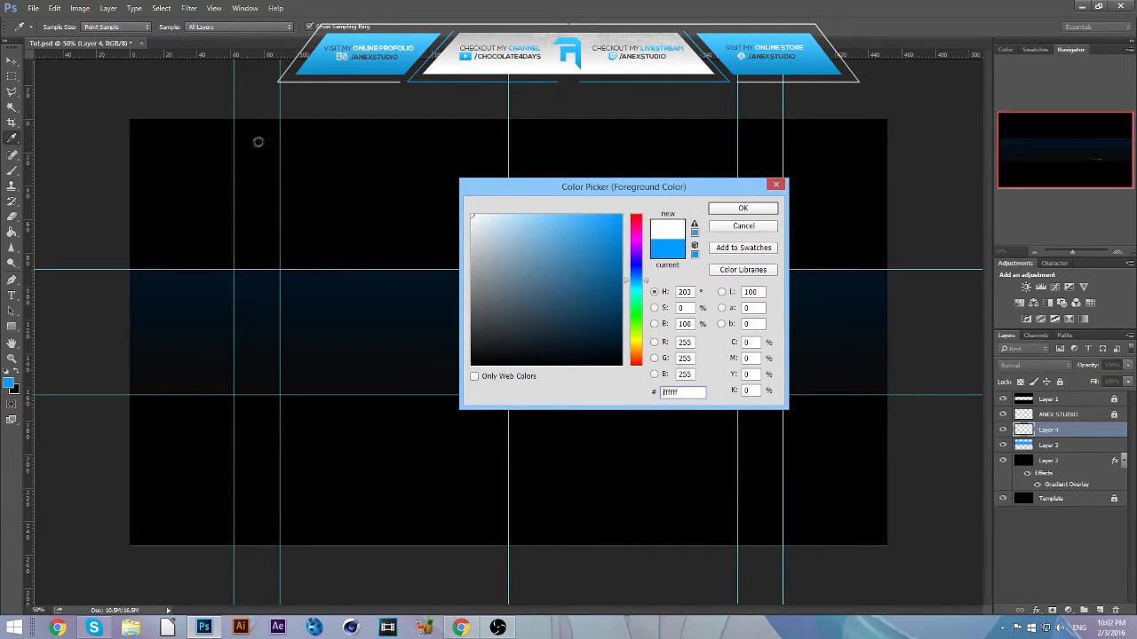
key("Return")
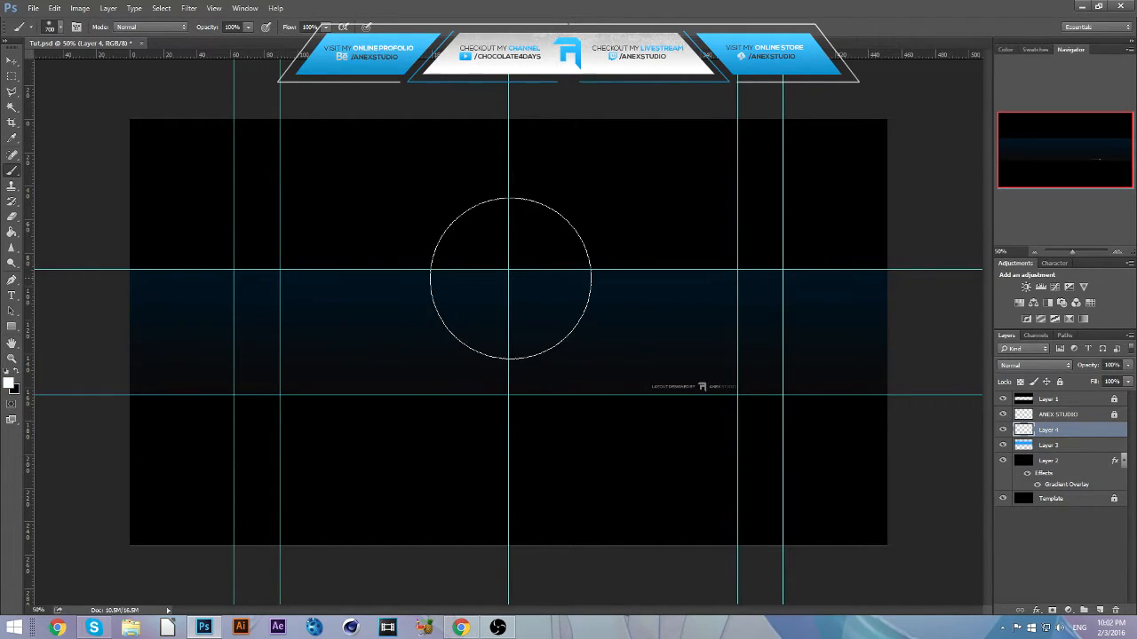
left_click(509, 290)
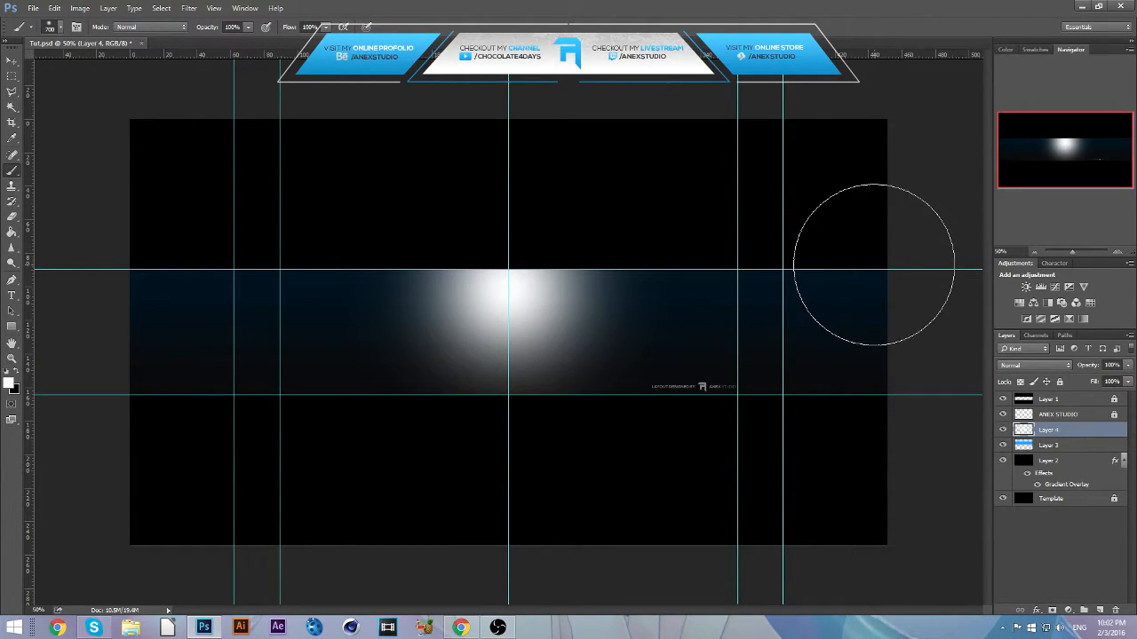
left_click(872, 253)
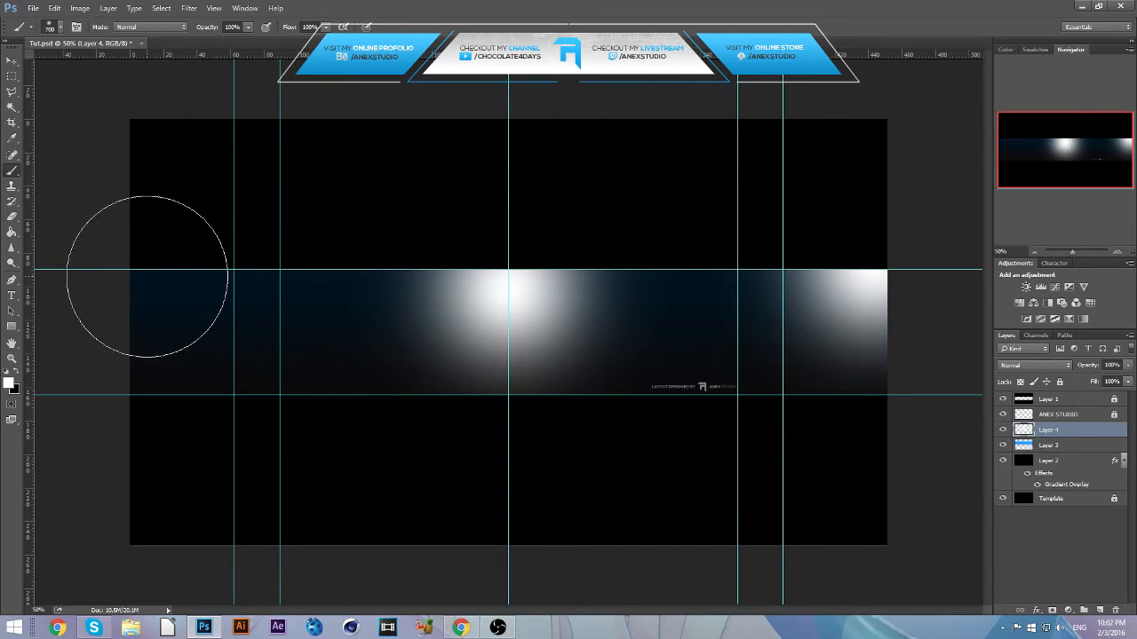
left_click(146, 276)
key("ctrl+z")
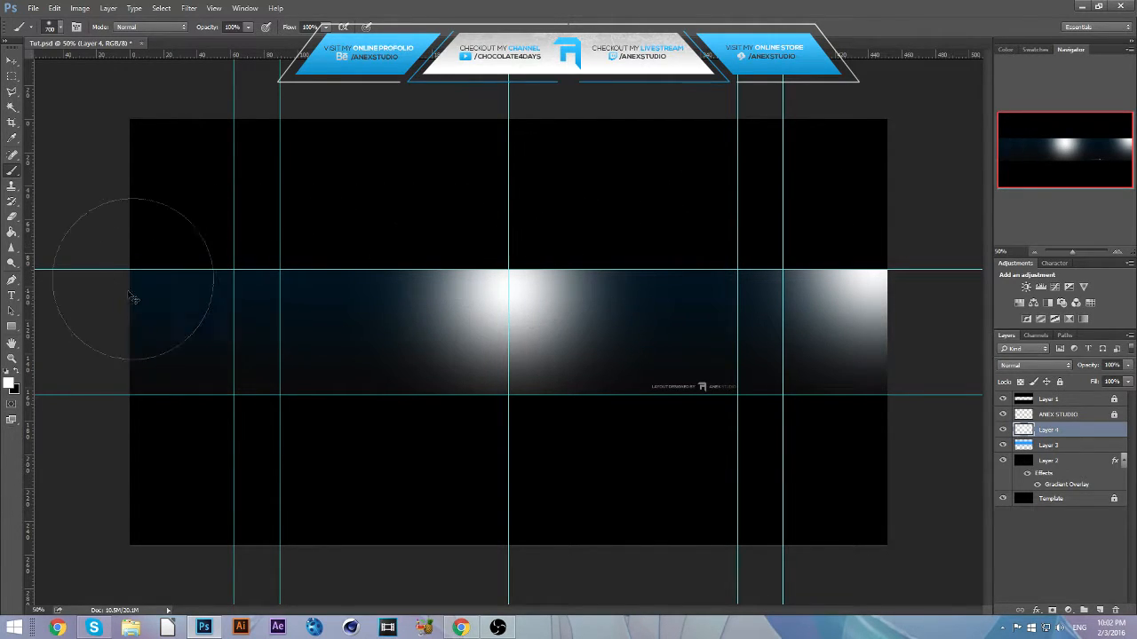
left_click(147, 285)
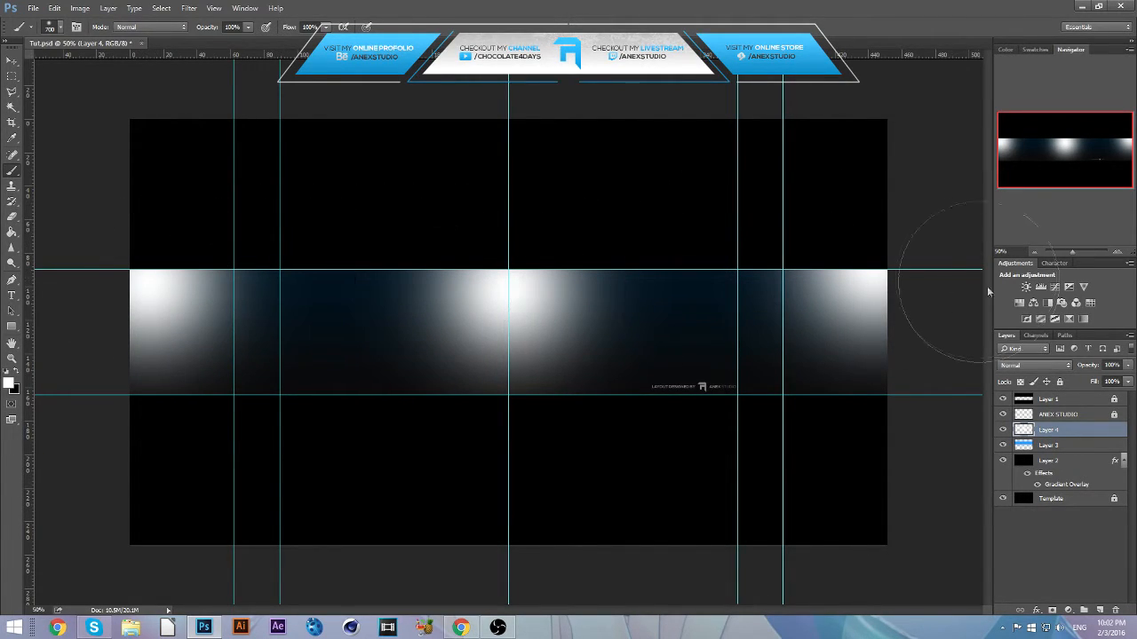
Step: Set the white glow layer's blend mode to Overlay and add a new empty layer above it
left_click(1051, 365)
left_click(1039, 470)
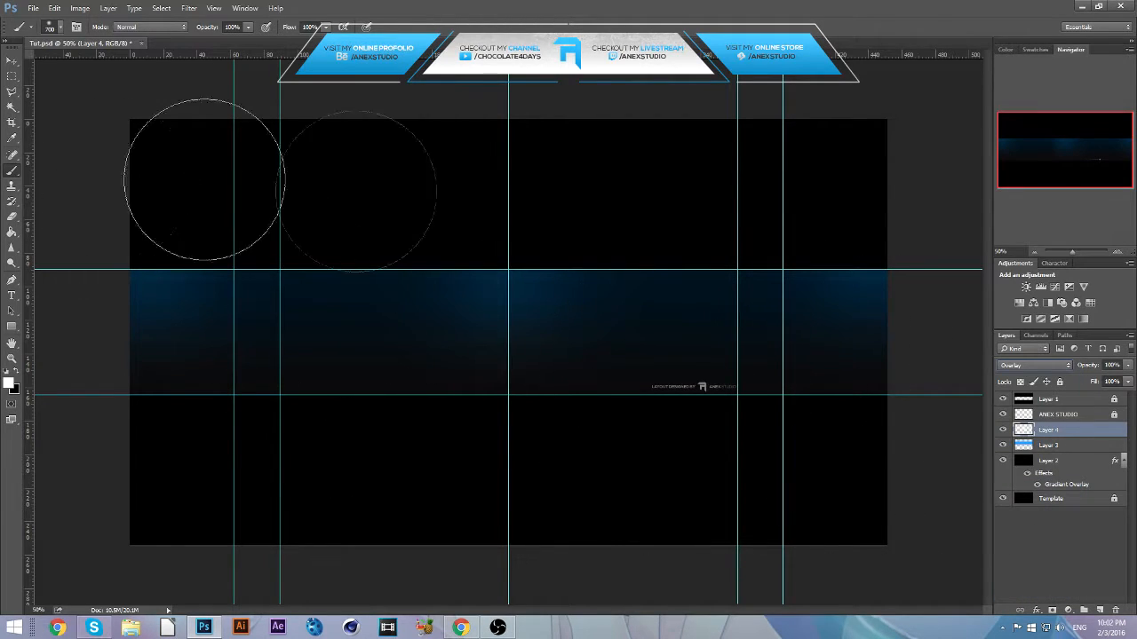
left_click(1098, 611)
Step: Paint a 300 px and a larger soft light-blue (#a0daff) glow along the lower guide in the right part of the banner
left_click(9, 384)
type("a0daff")
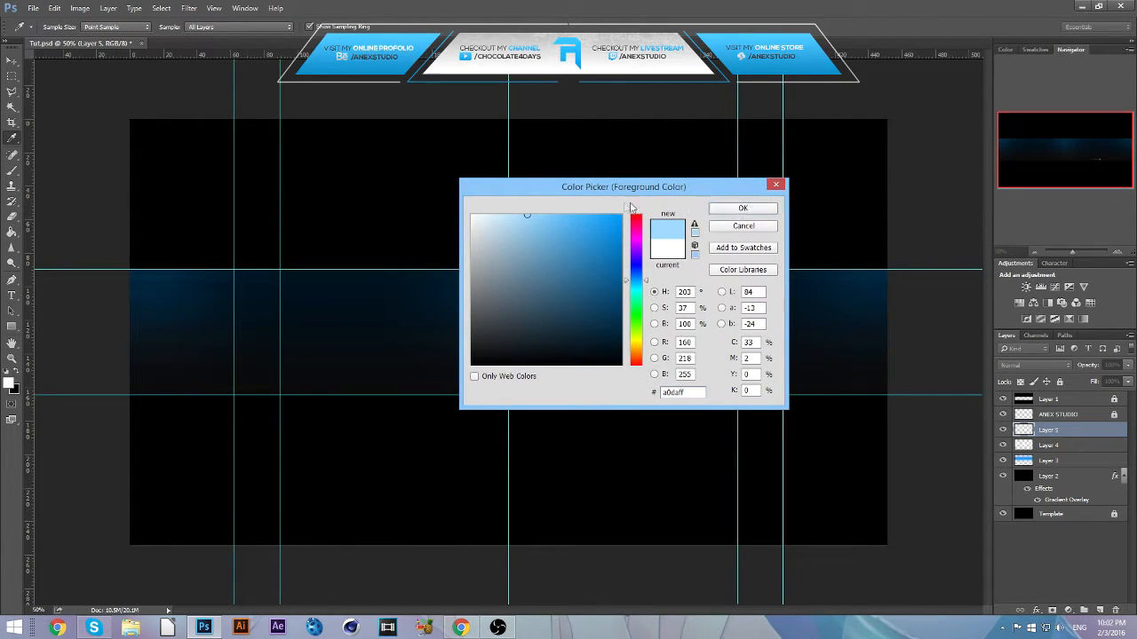
left_click(742, 208)
key("bracketleft")
key("bracketleft")
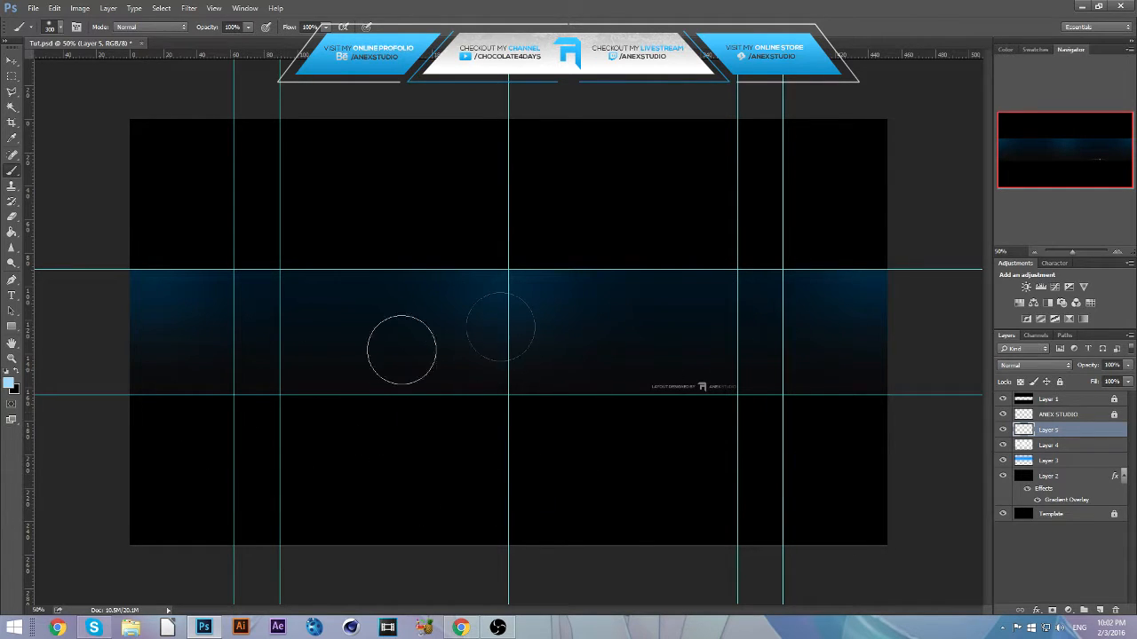
left_click(852, 387)
key("bracketright")
key("bracketright")
key("bracketright")
left_click(719, 384)
key("bracketleft")
key("bracketleft")
key("bracketleft")
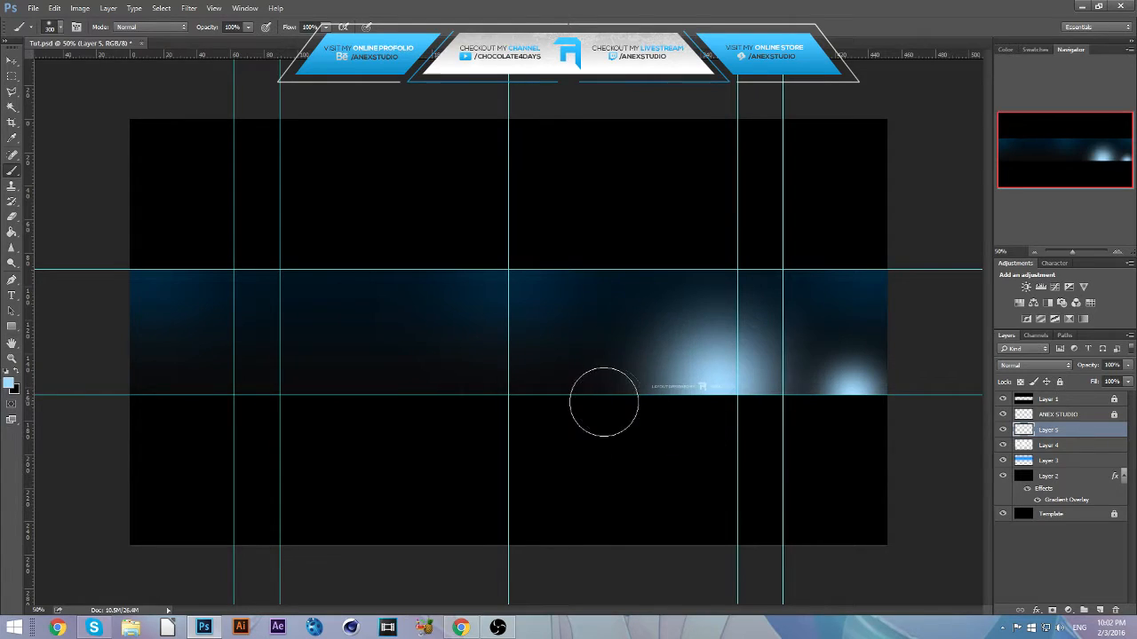
Step: Paint five more light-blue glows of varied sizes along the lower guide, from right of center to near the left edge
left_click(589, 397)
key("bracketleft")
key("bracketleft")
key("bracketleft")
left_click(515, 394)
key("bracketright")
key("bracketright")
key("bracketright")
left_click(391, 386)
key("bracketleft")
key("bracketleft")
left_click(247, 388)
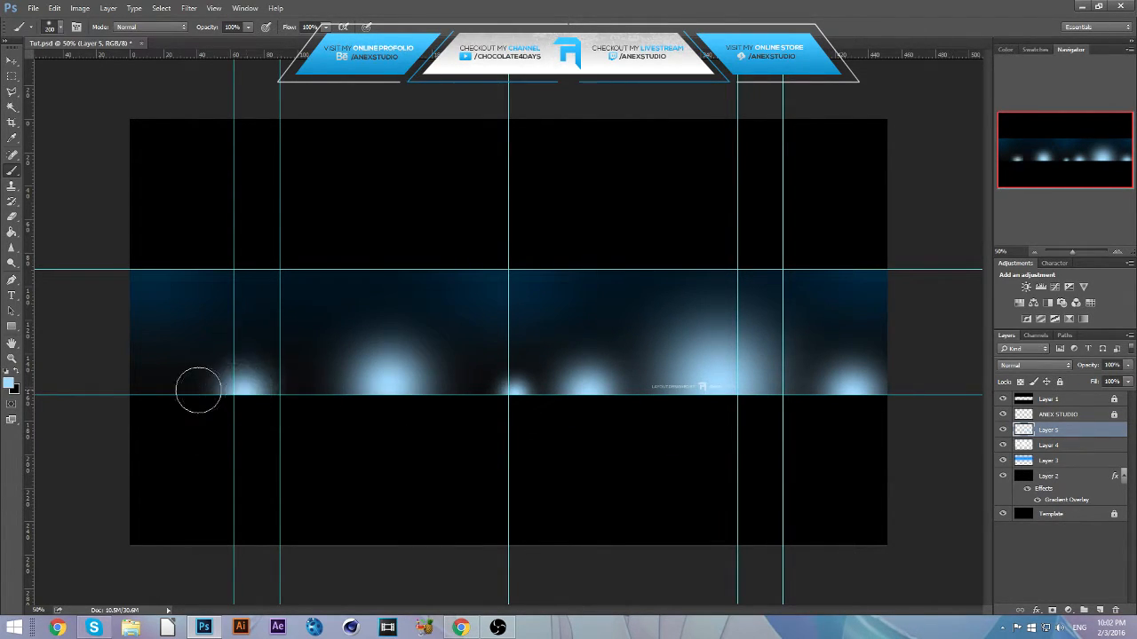
left_click(183, 388)
Step: Paint light-blue glows of varied sizes along the upper guide, plus one near the right edge and one left of center inside the band
key("bracketright")
key("bracketright")
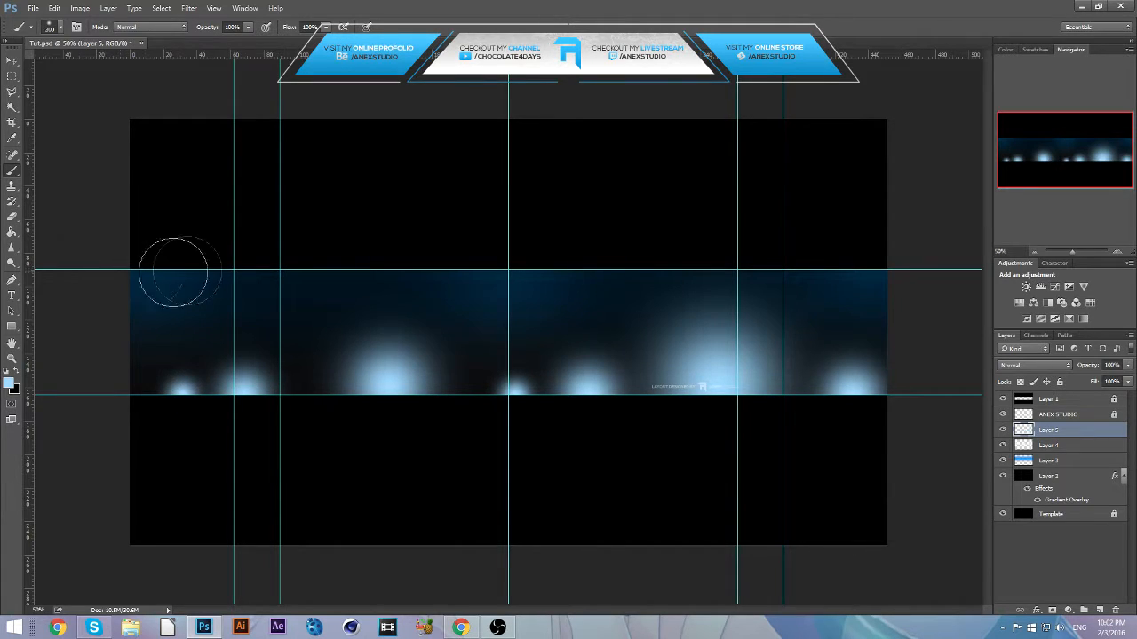
left_click(221, 265)
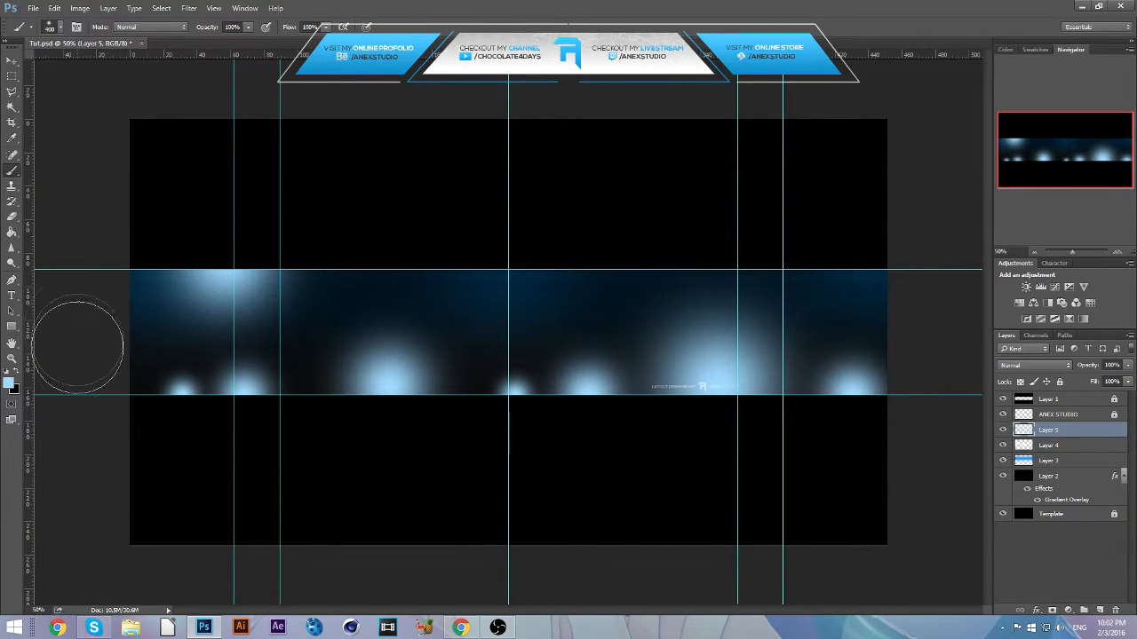
left_click(342, 271)
key("bracketright")
key("bracketright")
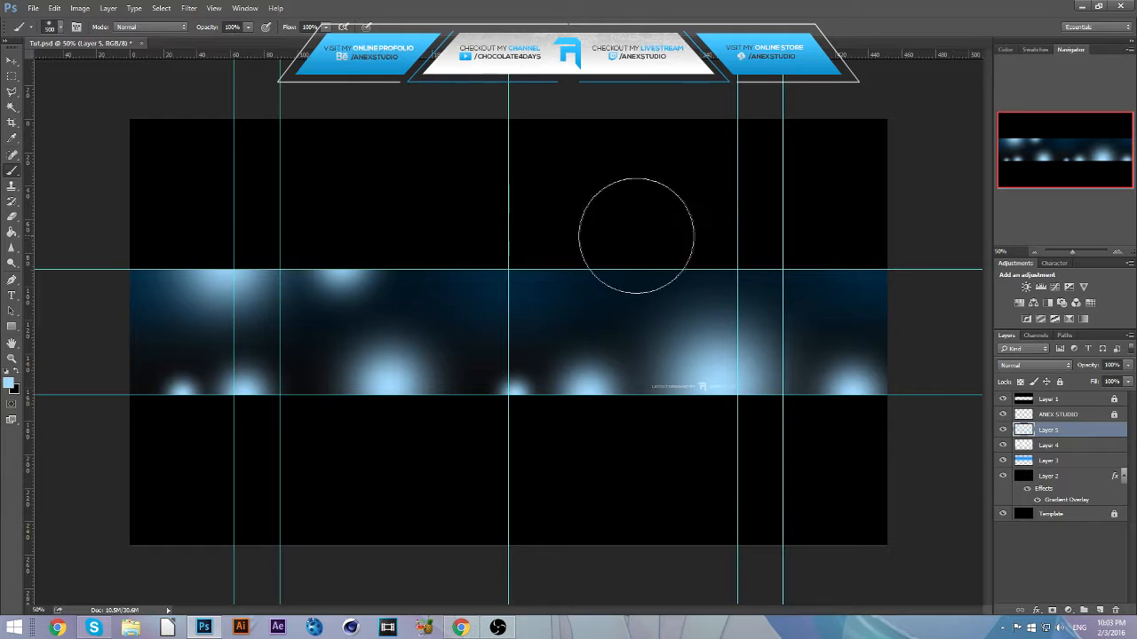
left_click(588, 238)
key("bracketleft")
key("bracketleft")
key("bracketleft")
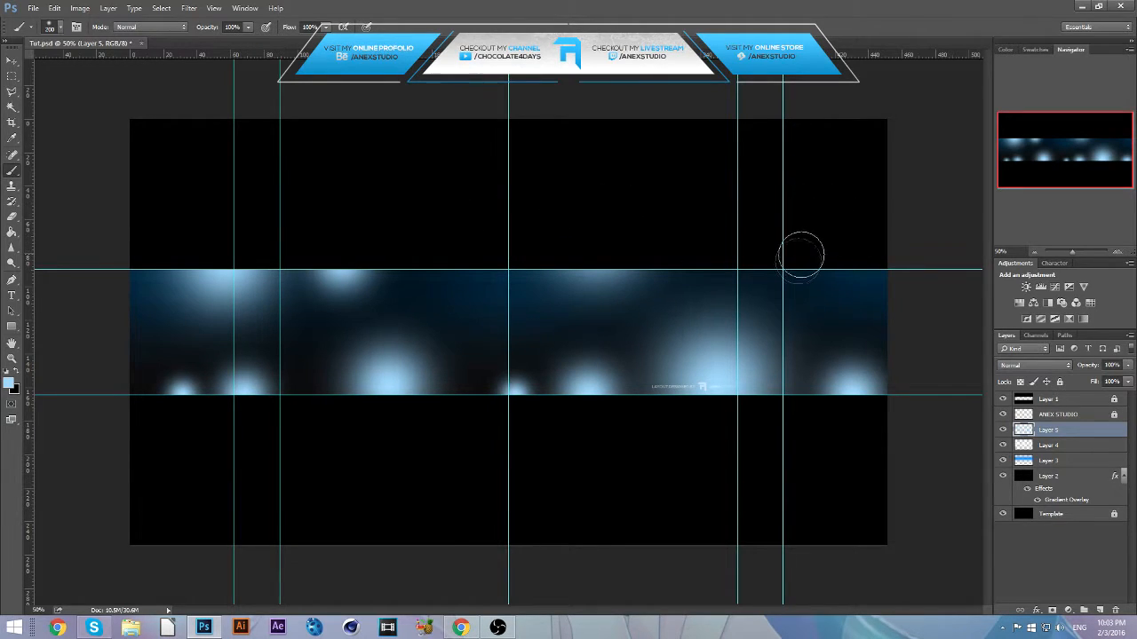
left_click(802, 260)
left_click(873, 299)
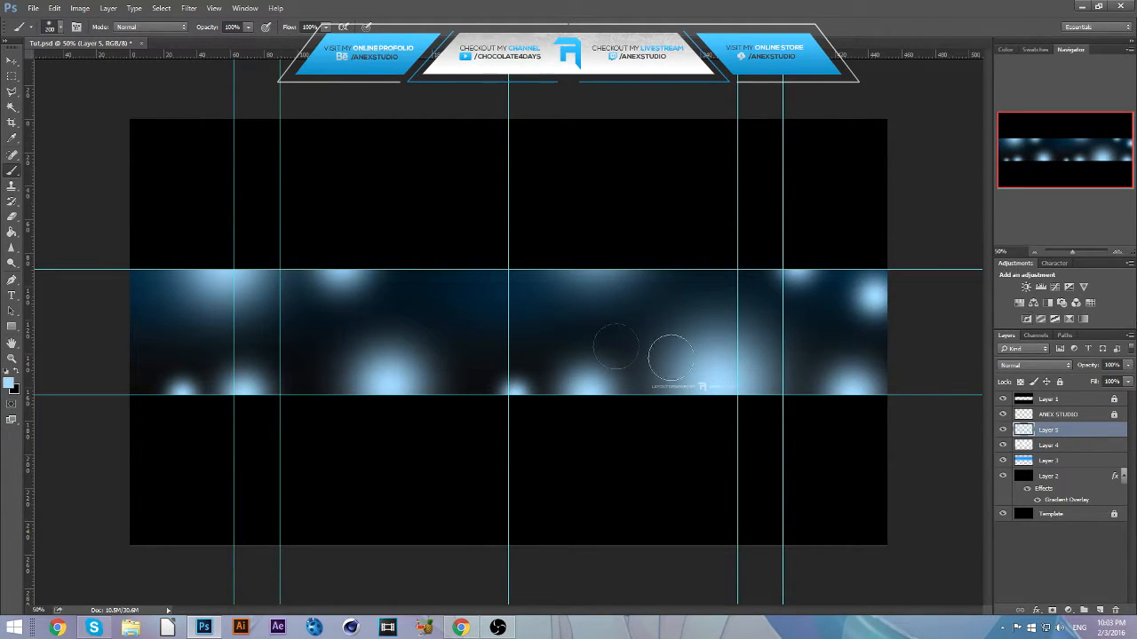
left_click(493, 306)
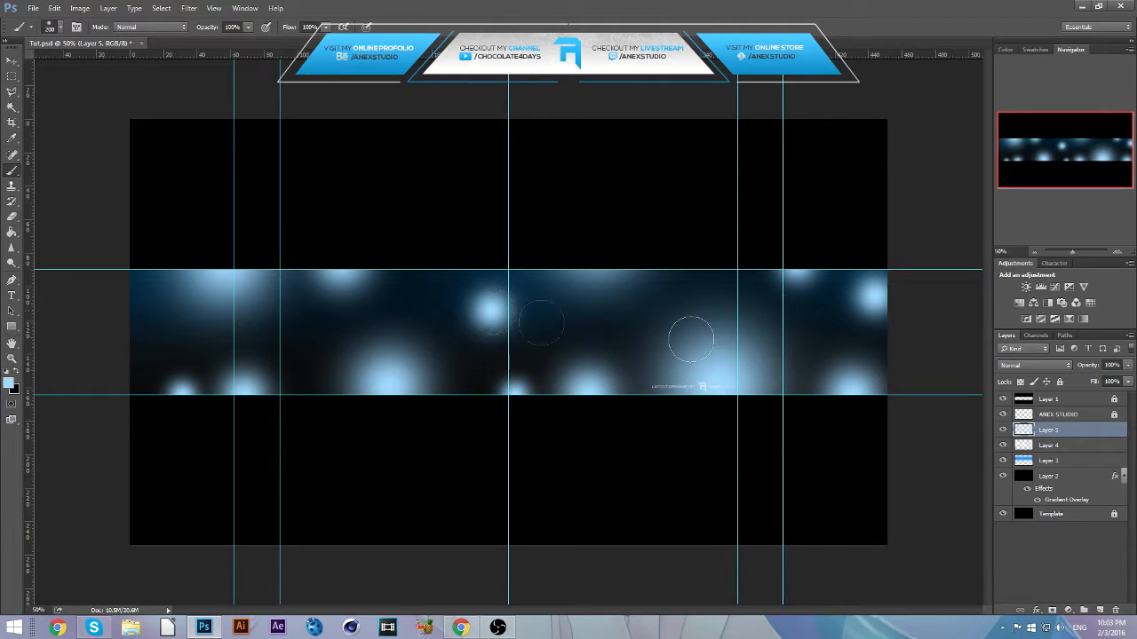
Step: Set the light-blue glow layer's blend mode to Overlay and add a new empty layer above it
left_click(1035, 365)
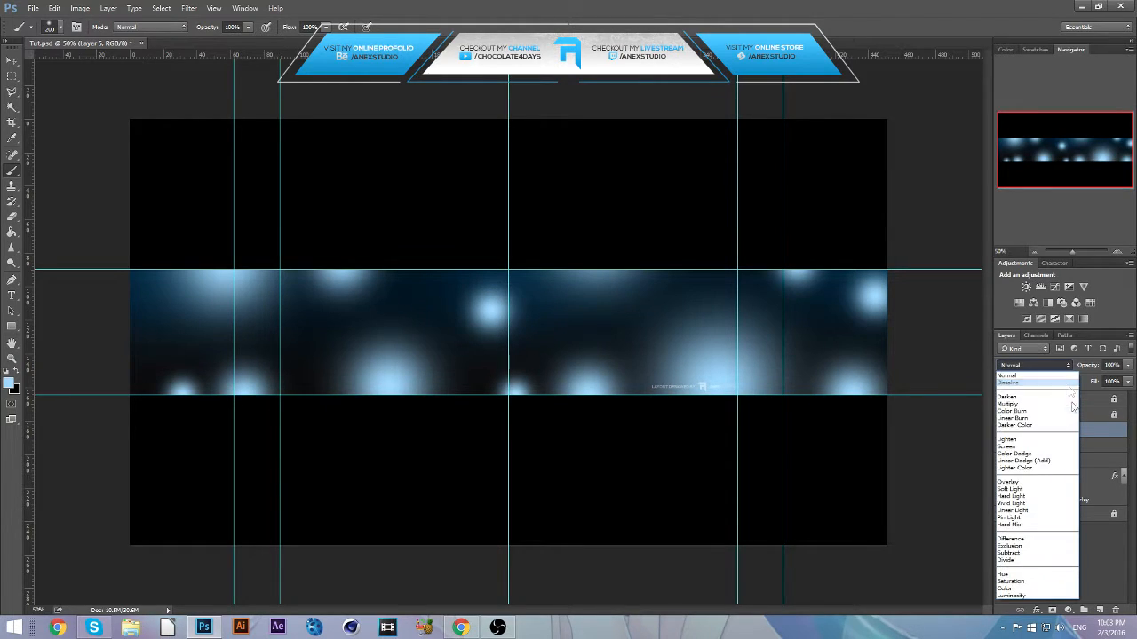
left_click(1025, 482)
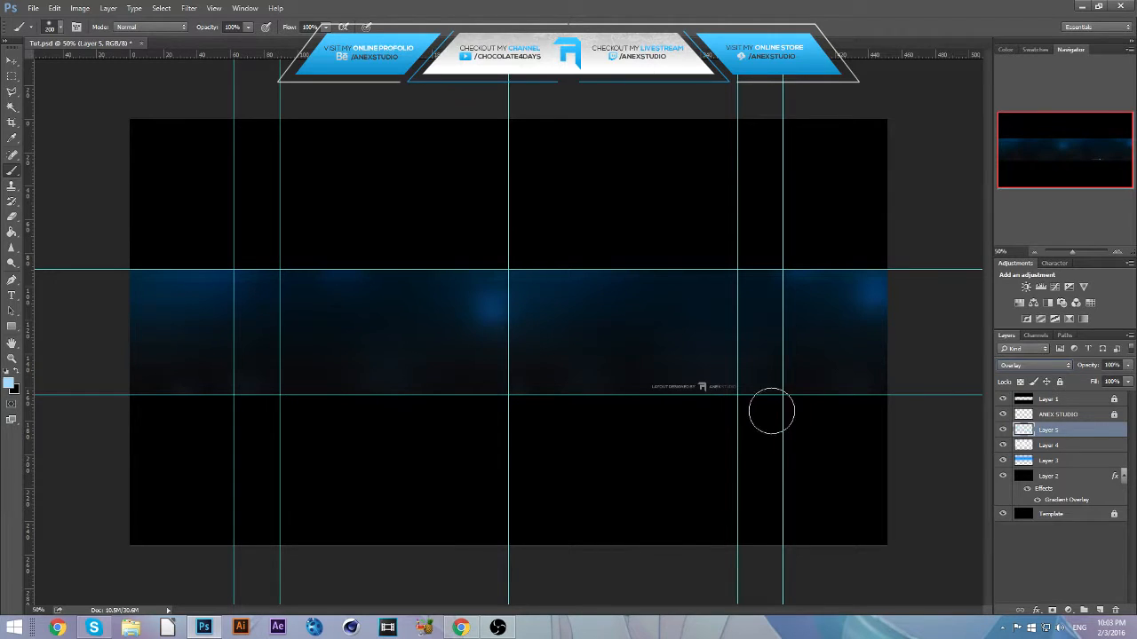
left_click(1099, 610)
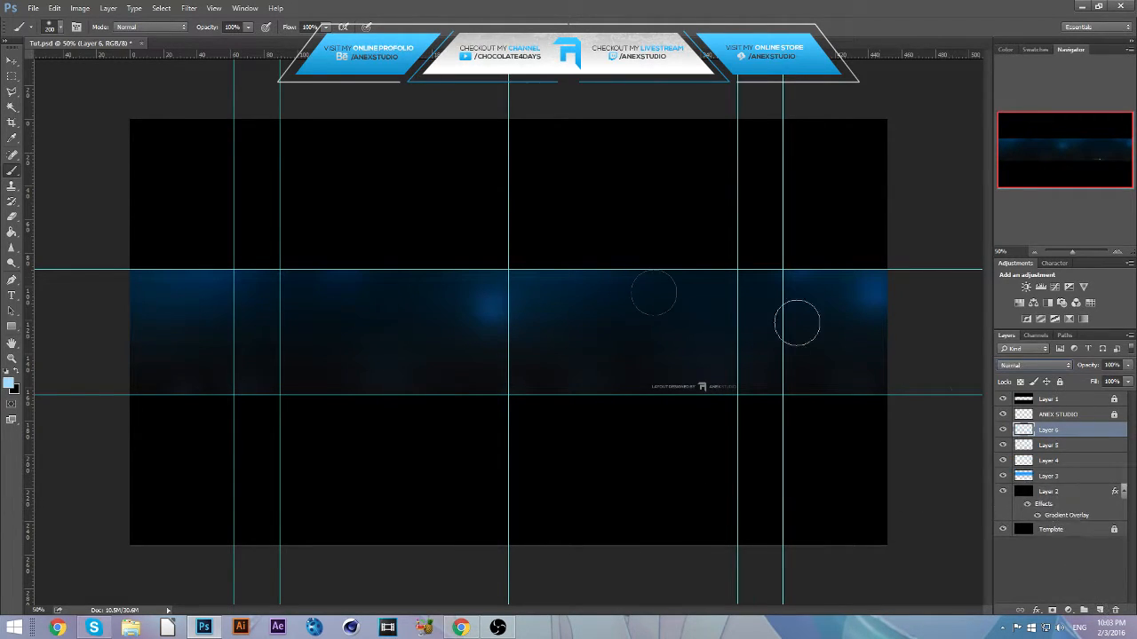
Step: Scatter small white (#ffffff) dots across the banner band with the soft brush reduced to 15 px
key("bracketleft")
key("bracketleft")
key("bracketleft")
key("bracketleft")
key("bracketleft")
key("bracketleft")
key("bracketleft")
key("bracketleft")
key("bracketleft")
left_click(8, 384)
type("ffffff")
key("Return")
Step: Set the dot layer's blend mode to Overlay and apply a Gaussian Blur with a 5-pixel radius
left_click(1036, 364)
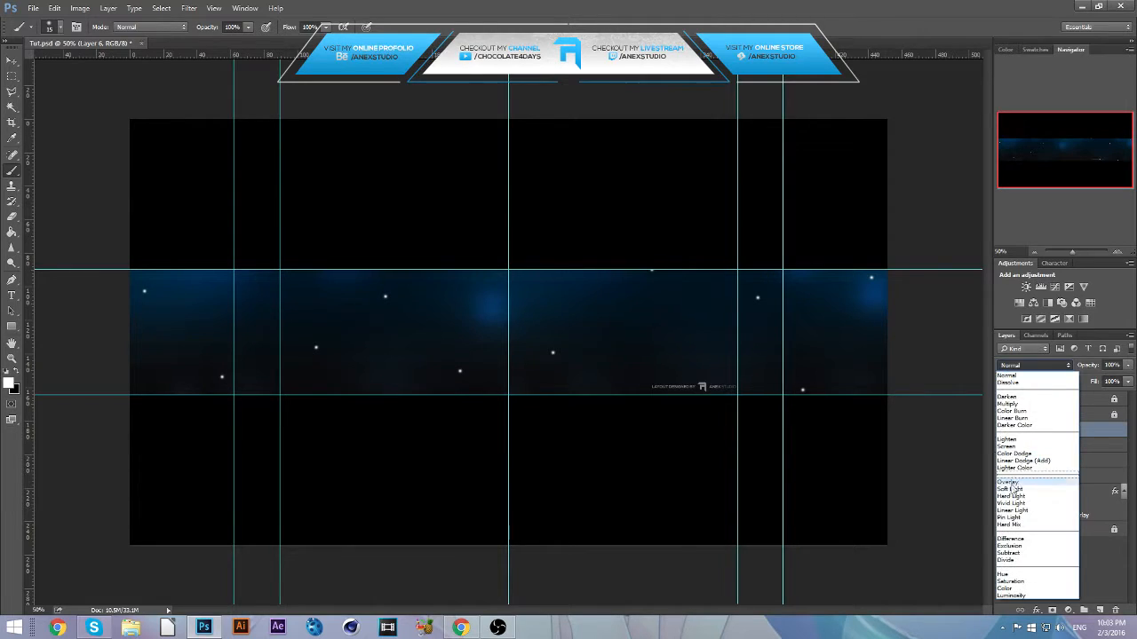
left_click(1017, 484)
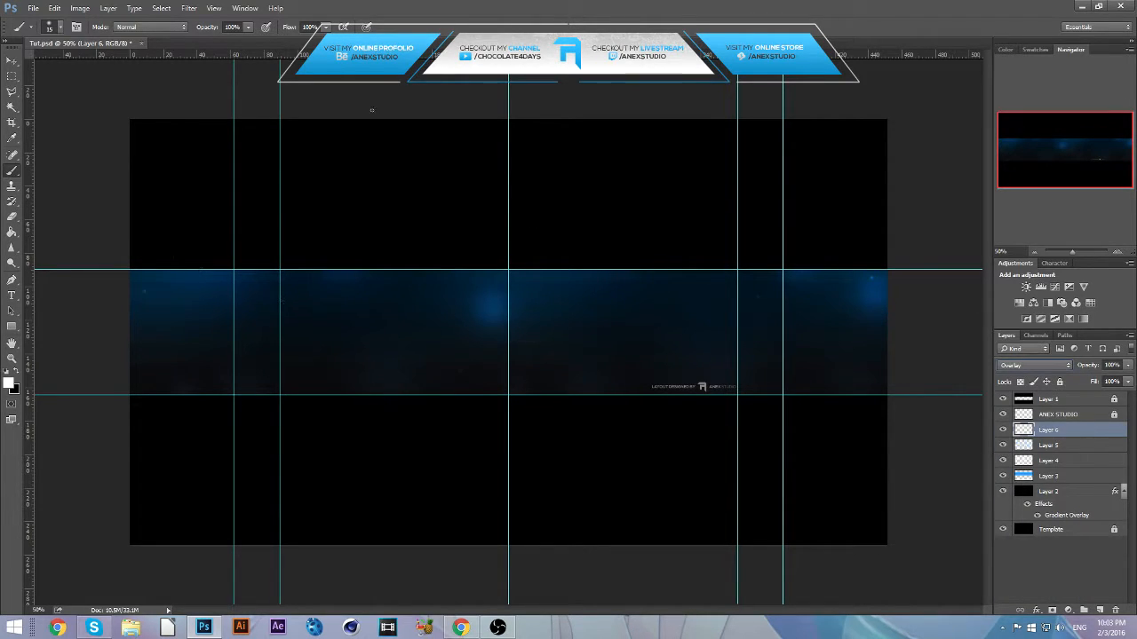
left_click(189, 8)
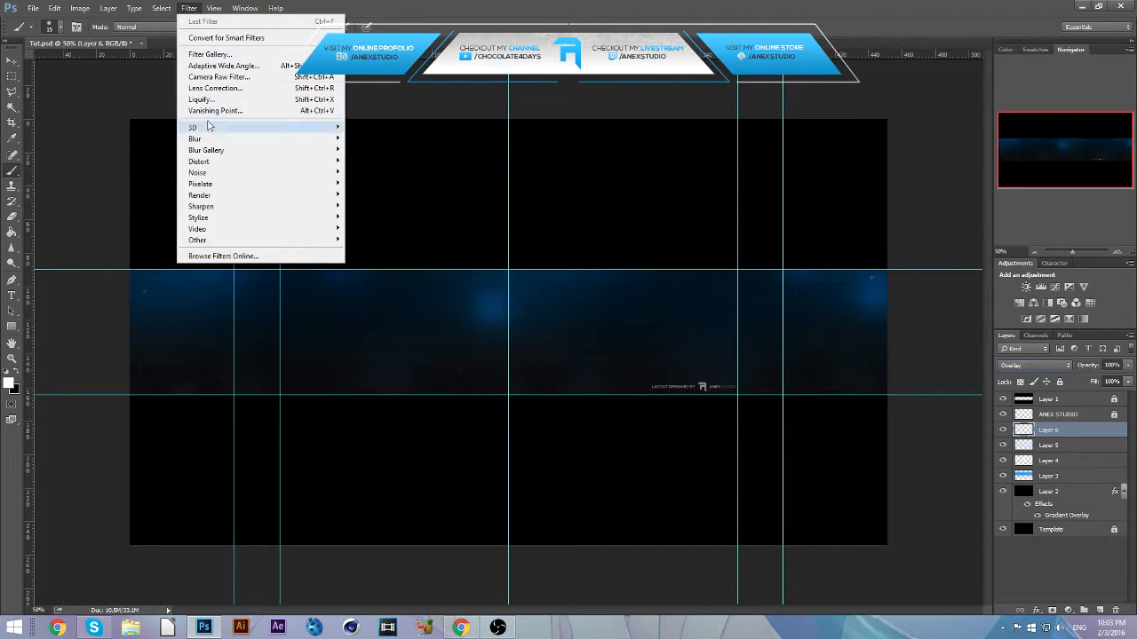
mouse_move(211, 141)
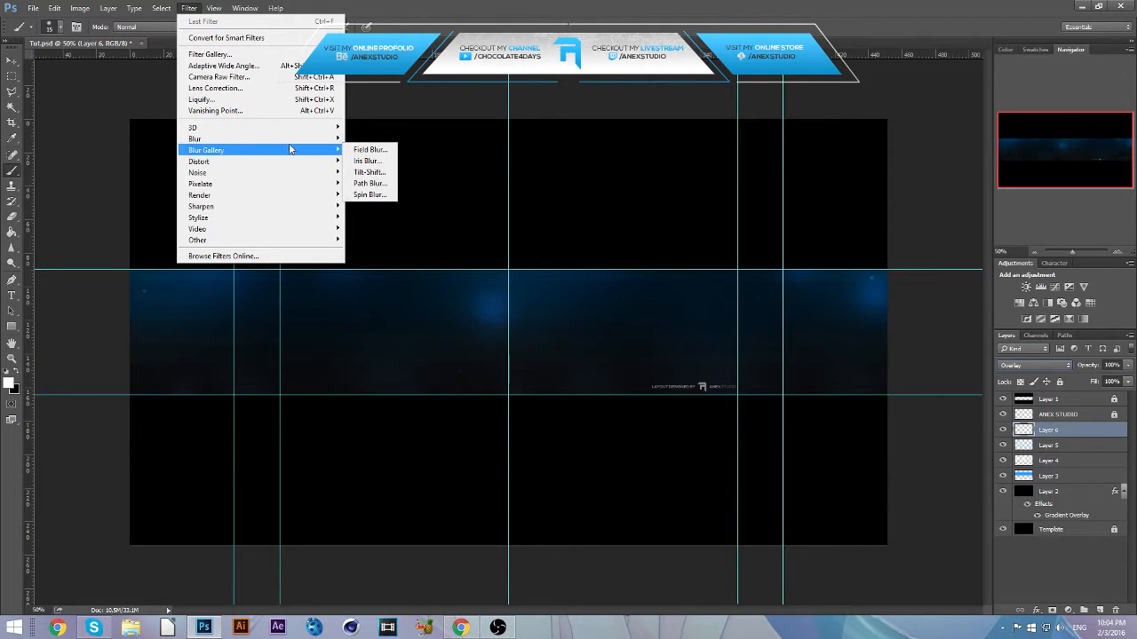
left_click(374, 183)
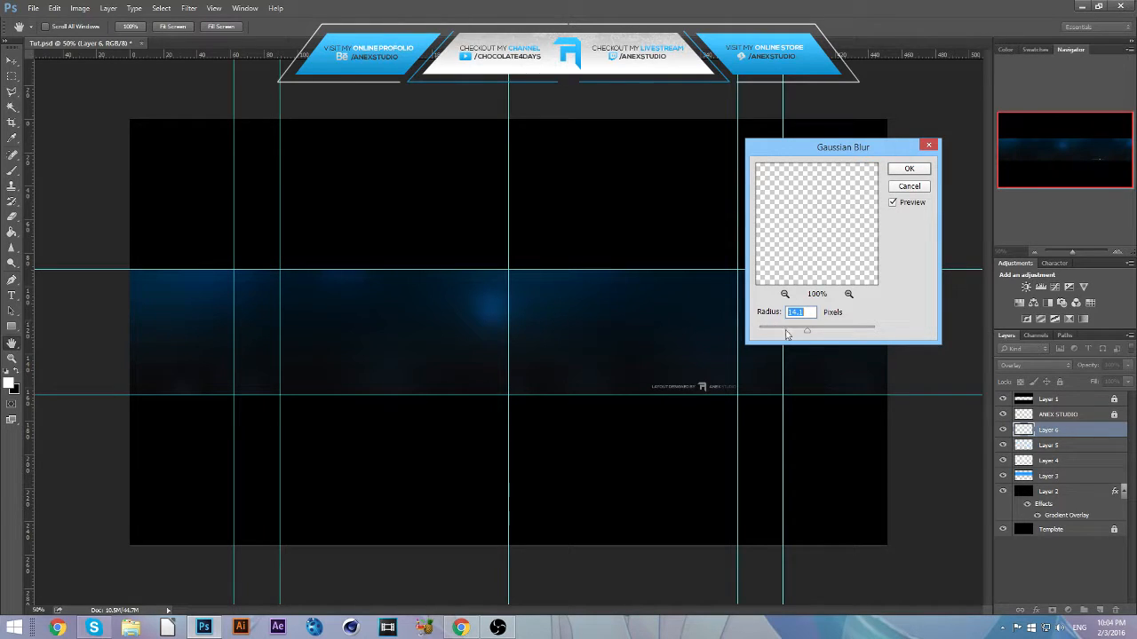
mouse_move(806, 330)
left_mouse_down()
mouse_move(775, 332)
mouse_move(789, 333)
left_mouse_up()
type("5")
left_click(909, 169)
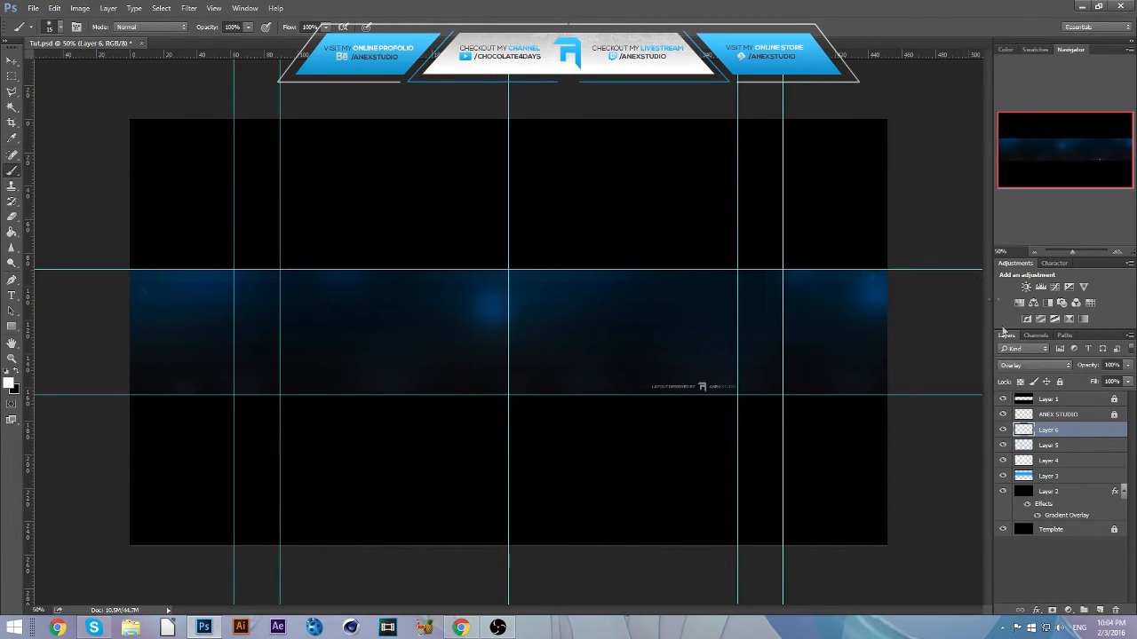
Step: Add a new layer above Layer 5, scatter smaller white dots across the band and set the layer to Overlay
left_click(1059, 444)
left_click(1100, 612)
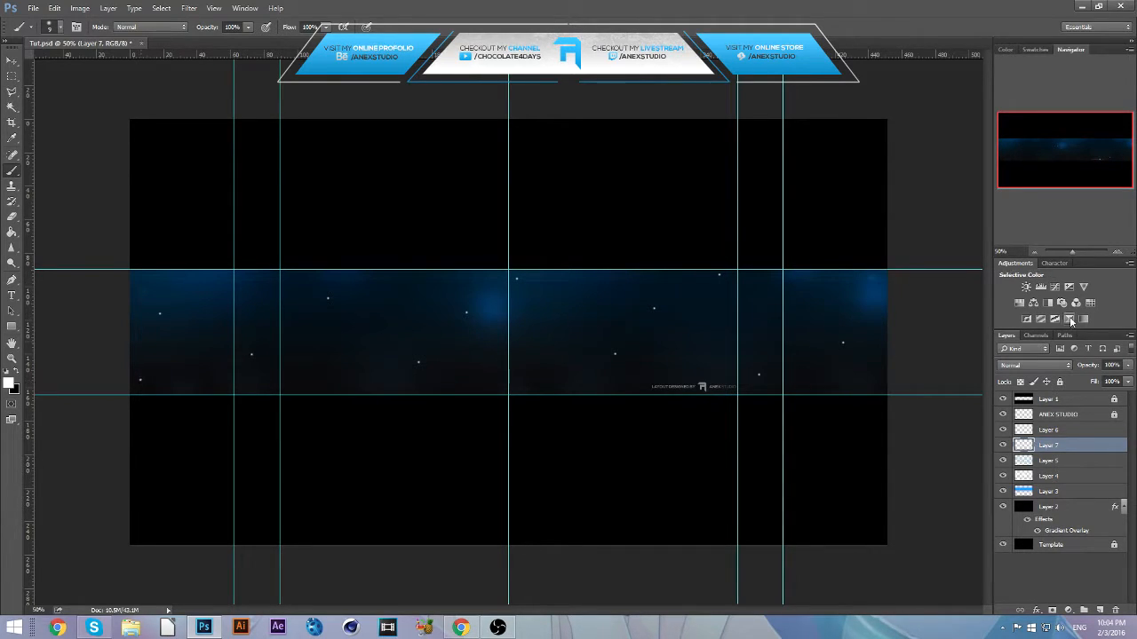
left_click(1035, 365)
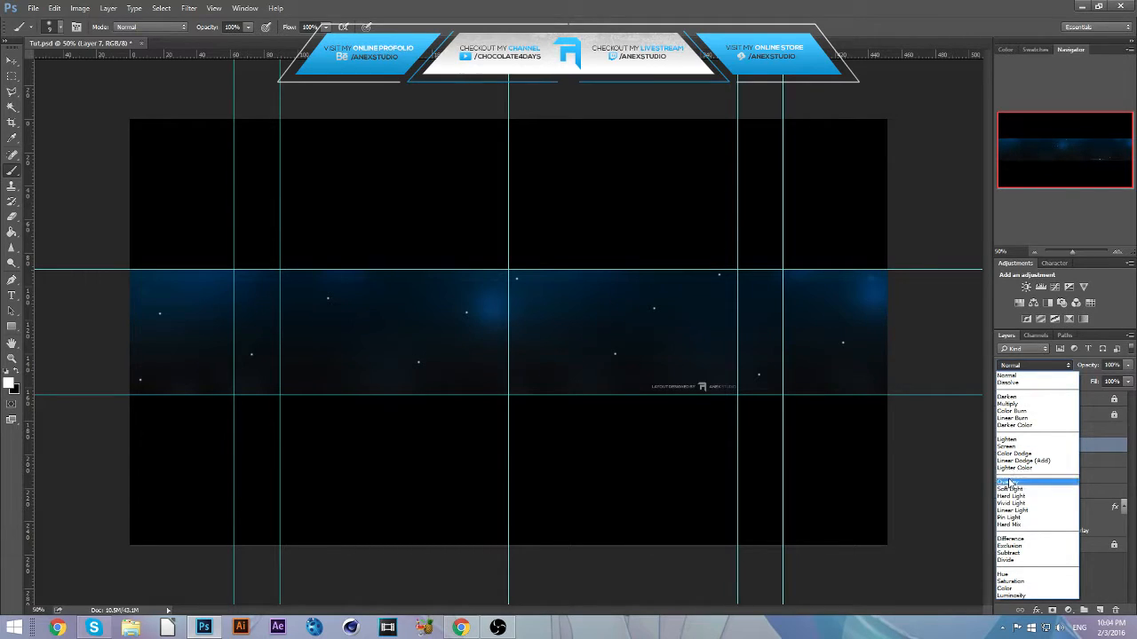
left_click(1012, 481)
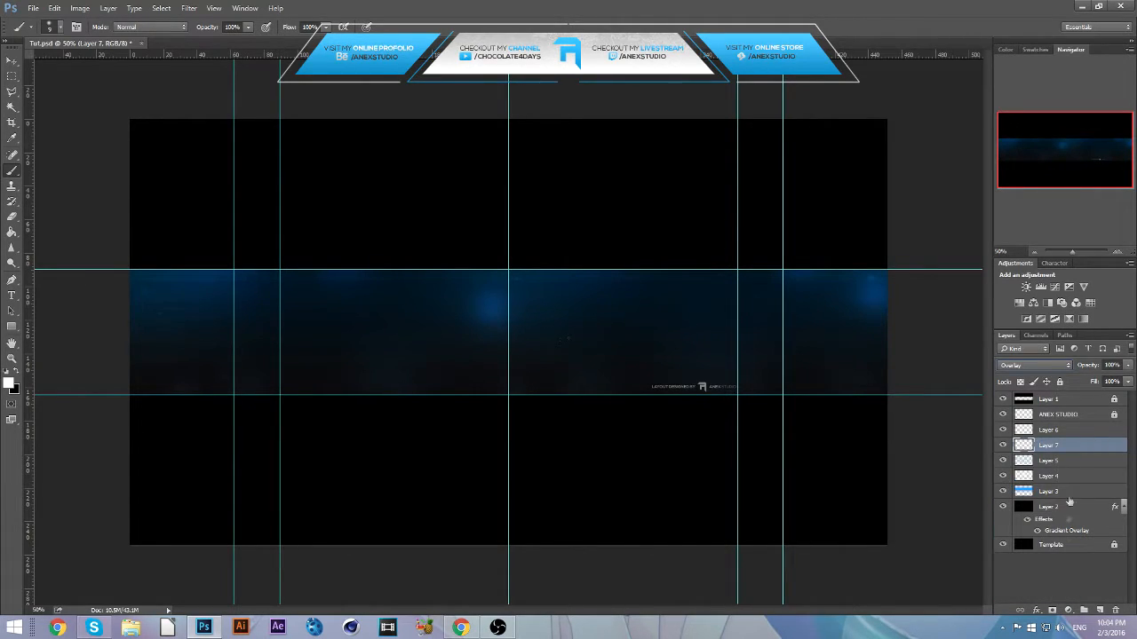
Step: Add another layer below Layer 7, scatter tiny white specks across the band and set its blend mode to Overlay
left_click(1099, 611)
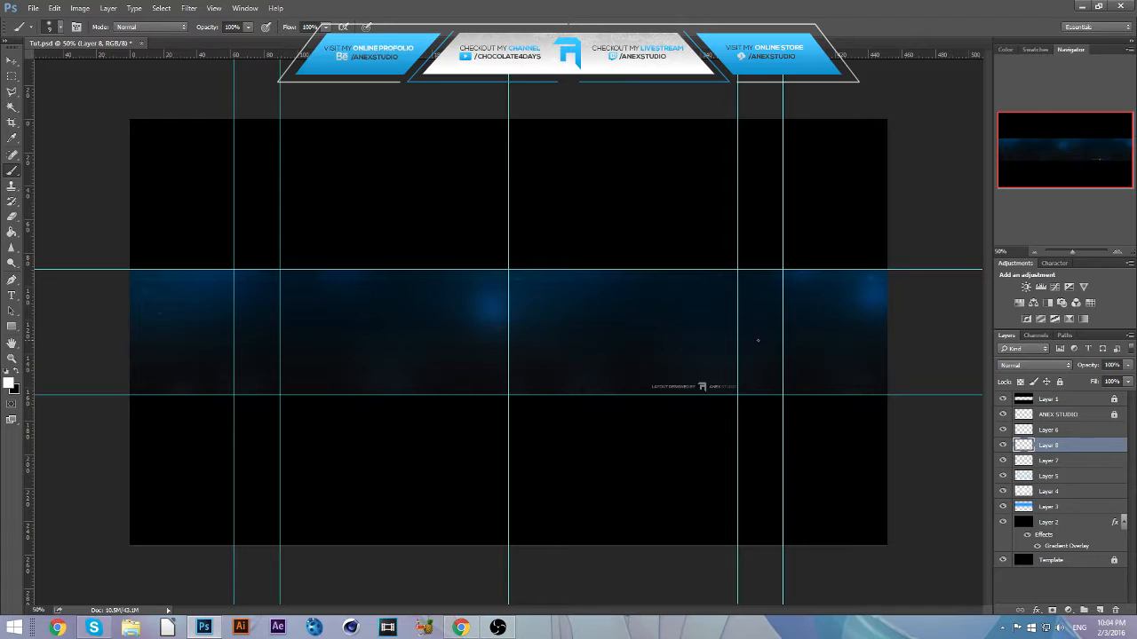
left_click_drag(1054, 445, 1057, 469)
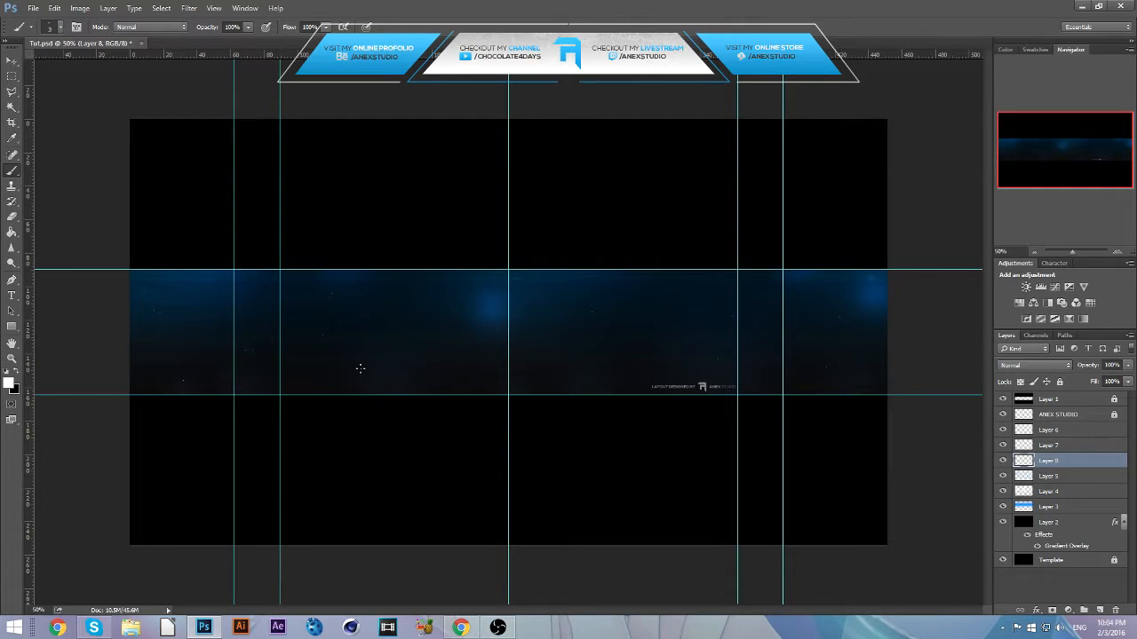
left_click(1029, 366)
left_click(1006, 486)
Step: Add a new empty layer above Layer 6
left_click(1050, 431)
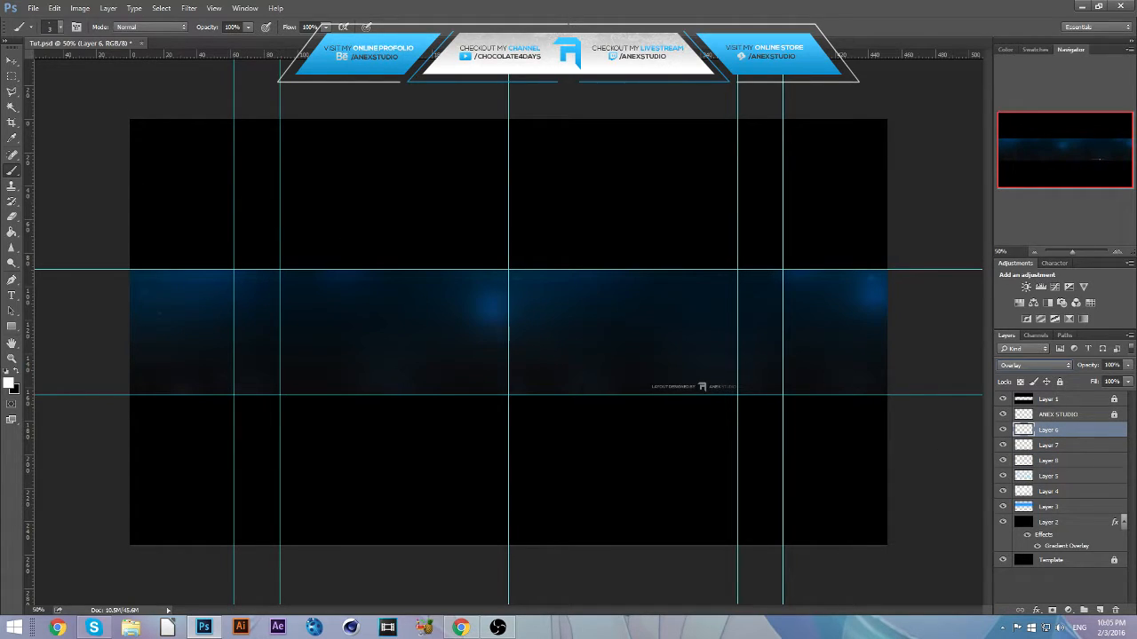
left_click(12, 61)
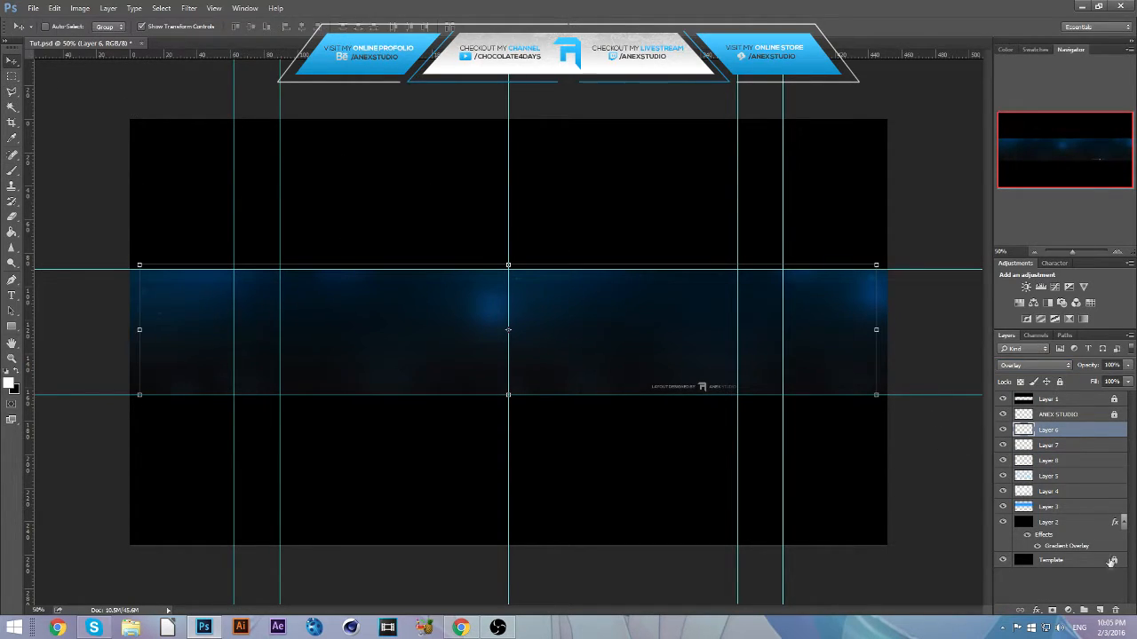
left_click(1099, 611)
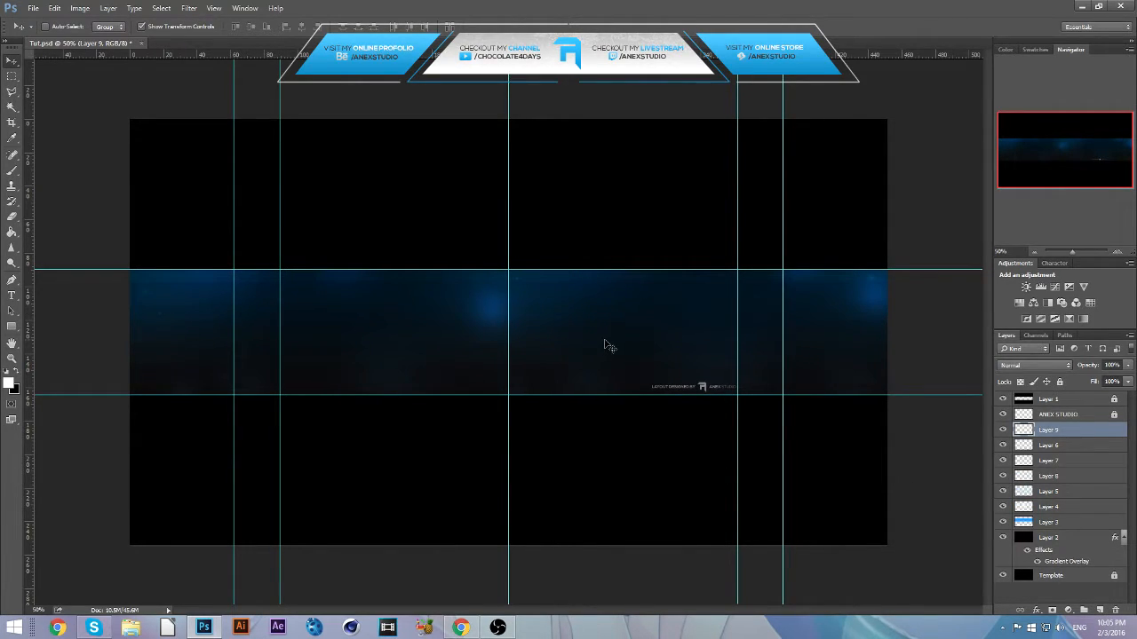
Step: Draw a closed Pen tool path with two inward-curving sides, extending above and below the band near the centre guide
key("p")
left_click(389, 189)
left_click_drag(470, 448, 405, 608)
left_click(469, 448, "alt")
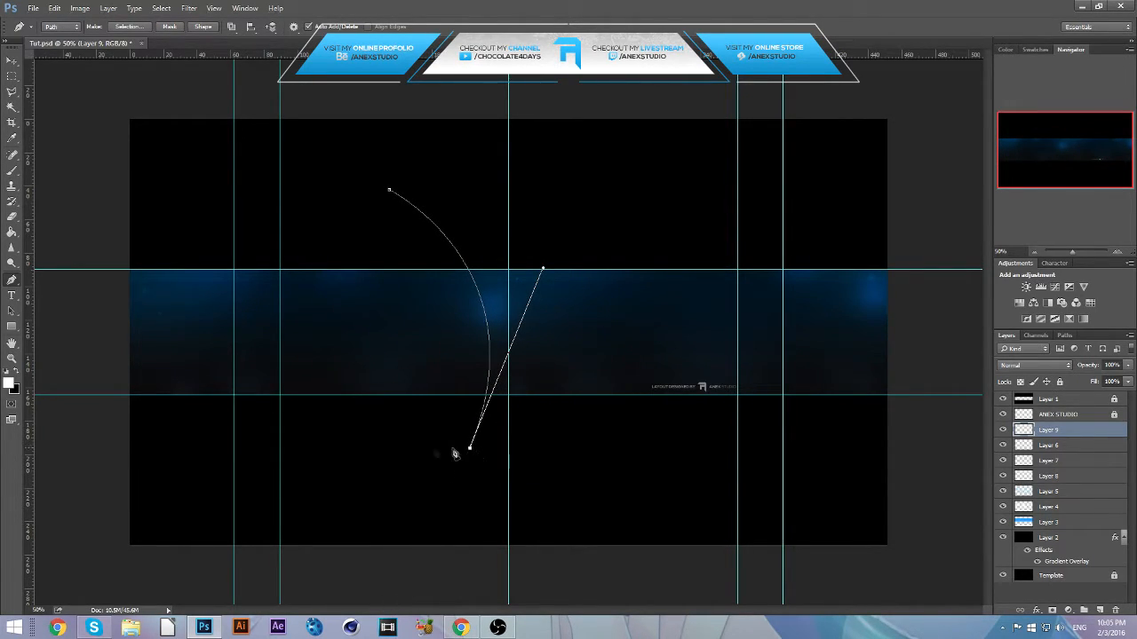
left_click(608, 439)
left_click_drag(551, 178, 617, 41)
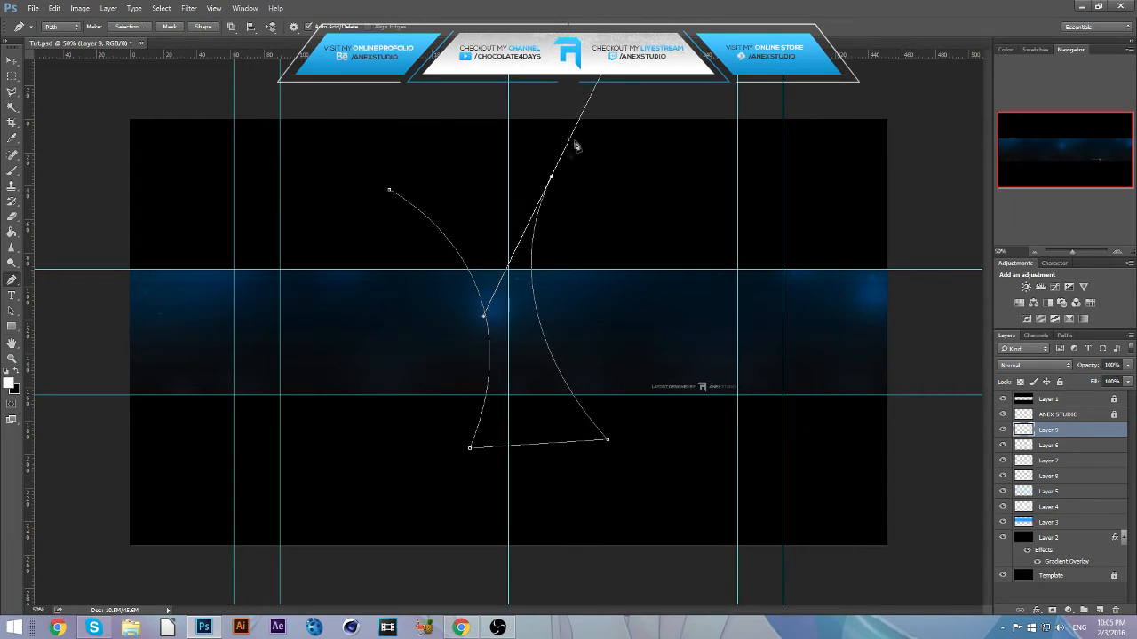
left_click(551, 177)
left_click(389, 189)
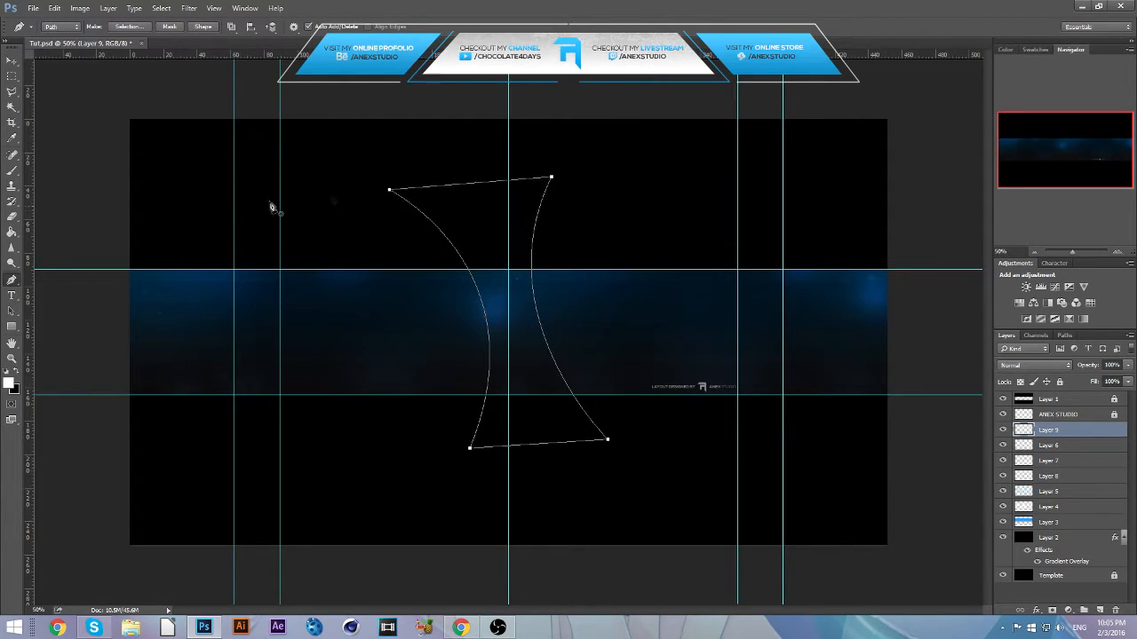
Step: Convert the hourglass path to a selection and paint a soft white glow inside its curved edge on Layer 9 with an enlarged brush
left_click(115, 27)
key("Return")
key("b")
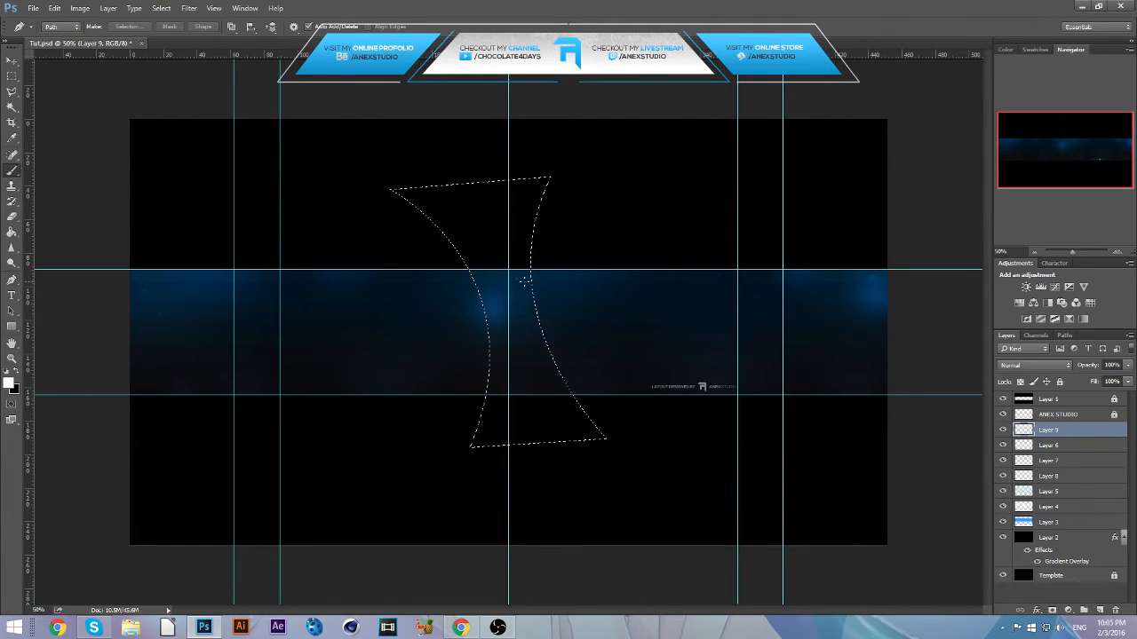
right_click(595, 261)
left_click(1048, 432)
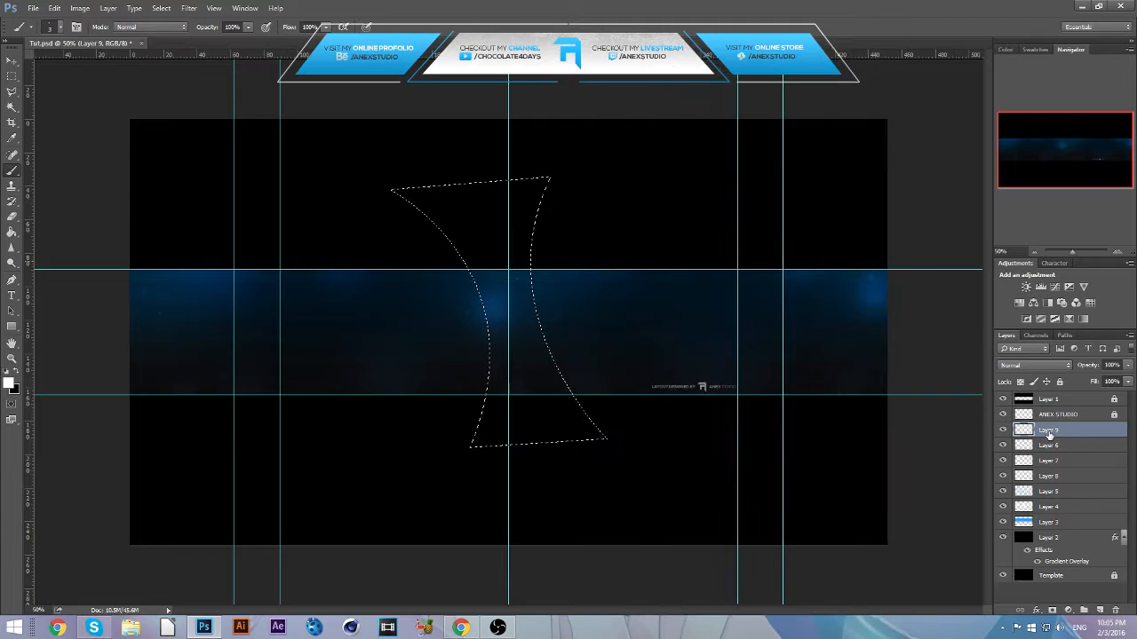
key("bracketright")
key("bracketright")
key("bracketright")
key("bracketright")
key("bracketright")
key("bracketright")
key("bracketright")
key("bracketright")
key("bracketright")
key("bracketright")
key("bracketright")
key("bracketright")
key("bracketright")
key("bracketright")
key("bracketright")
key("bracketright")
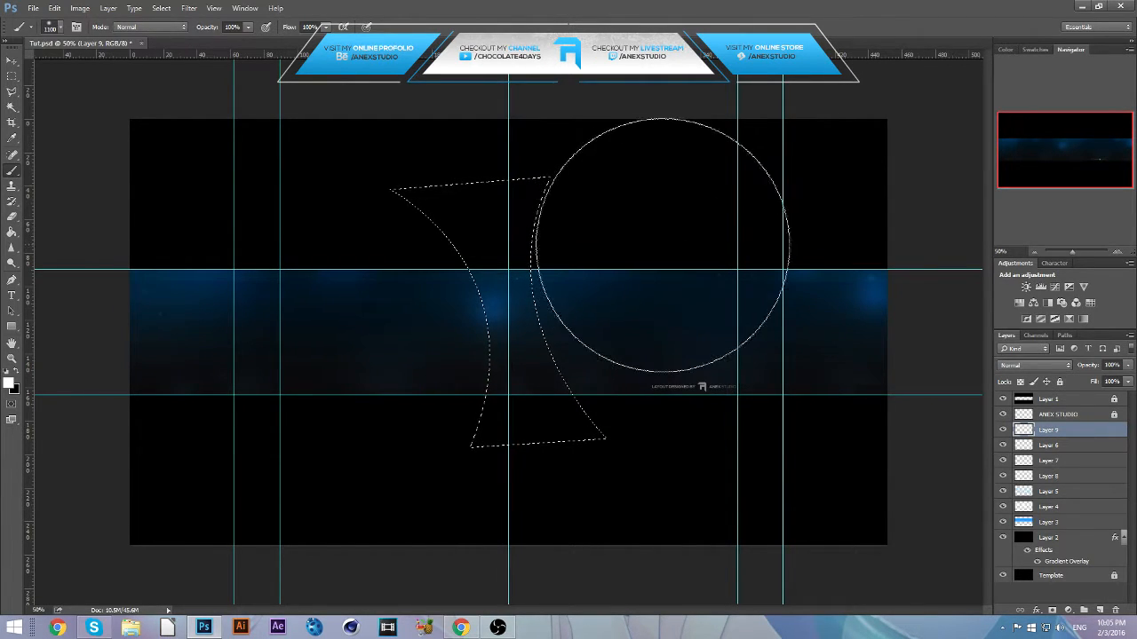
mouse_move(687, 251)
left_mouse_down()
mouse_move(672, 327)
mouse_move(639, 400)
mouse_move(292, 292)
mouse_move(341, 417)
mouse_move(272, 477)
mouse_move(550, 284)
left_mouse_up()
Step: Deselect the hourglass shape and set Layer 9's blend mode to Overlay
left_click(12, 62)
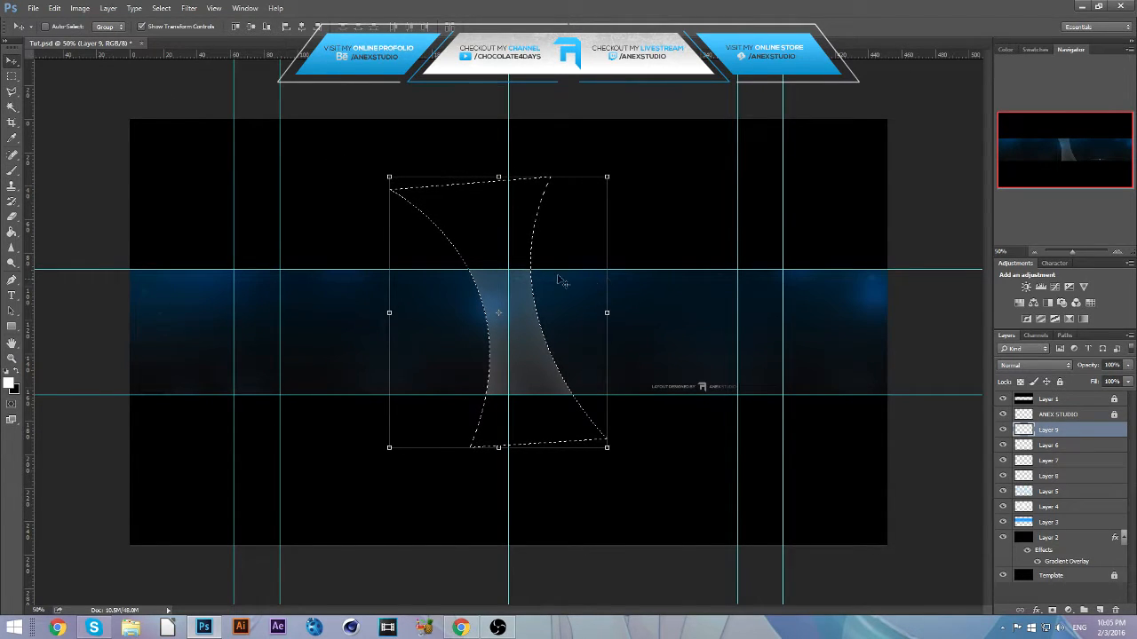
key("ctrl+d")
left_click(1035, 365)
left_click(1031, 477)
Step: Move and rotate the Layer 9 shape so it sits between the left-hand guides and the centre guide
mouse_move(524, 349)
left_mouse_down()
mouse_move(604, 371)
mouse_move(668, 369)
mouse_move(502, 357)
mouse_move(548, 367)
mouse_move(519, 359)
left_mouse_up()
key("ctrl+t")
left_click_drag(480, 309, 395, 318)
left_click_drag(373, 184, 497, 199)
left_click_drag(461, 302, 355, 327)
key("Return")
Step: Duplicate the Layer 9 shape, scale the copy to about 77%, rotate it to about -65° and place it at the banner's left end
left_click_drag(280, 195, 76, 277)
left_click_drag(422, 255, 256, 313)
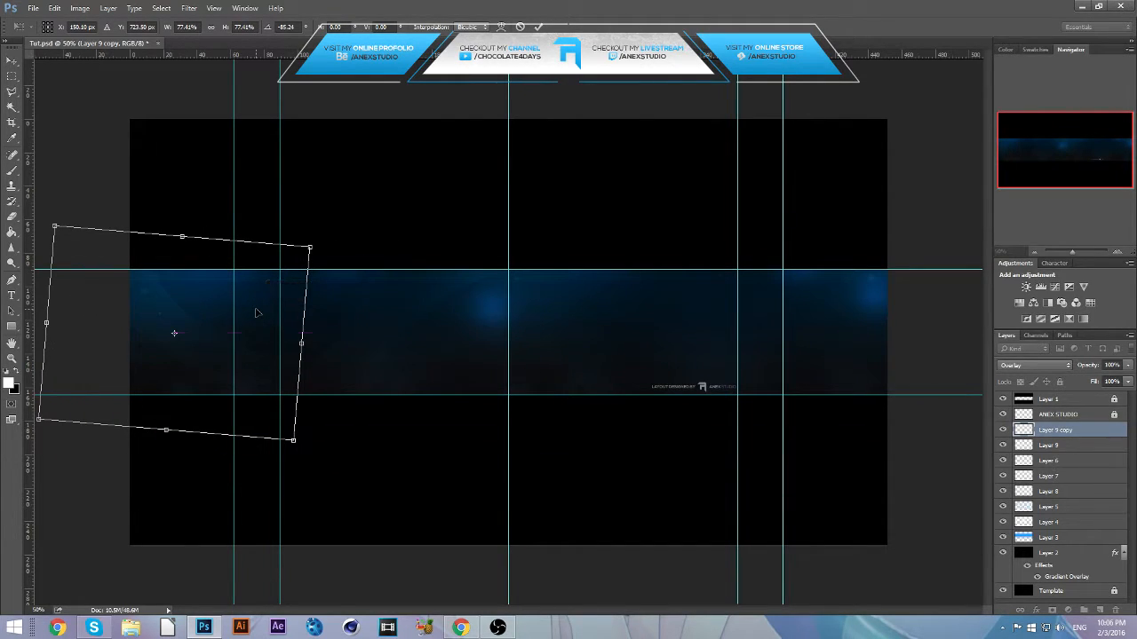
left_click_drag(305, 221, 330, 273)
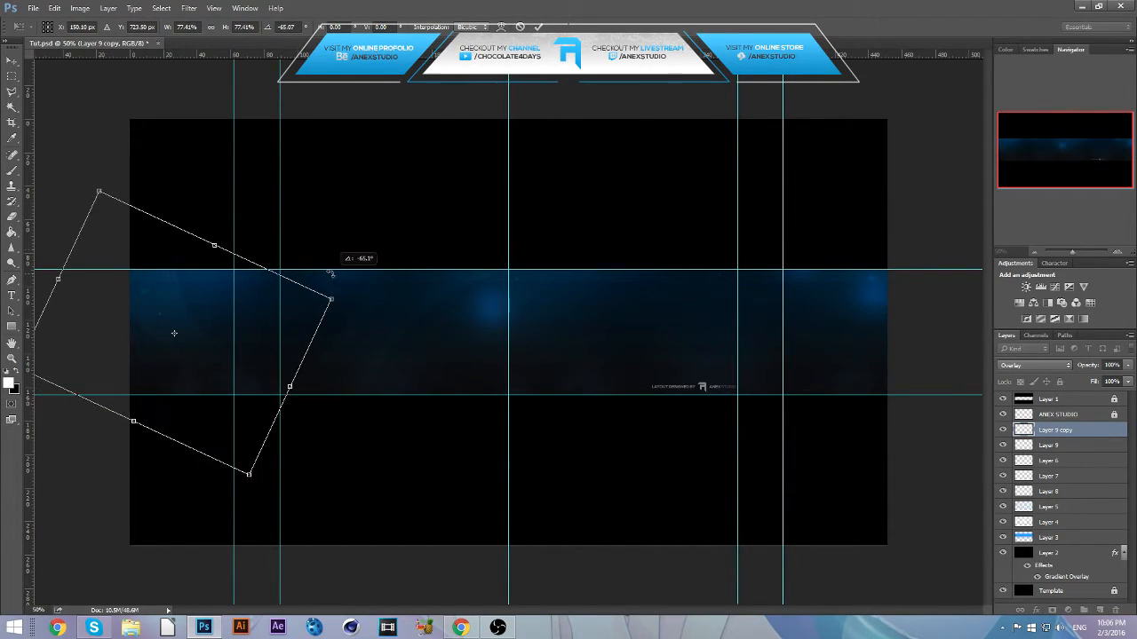
key("Escape")
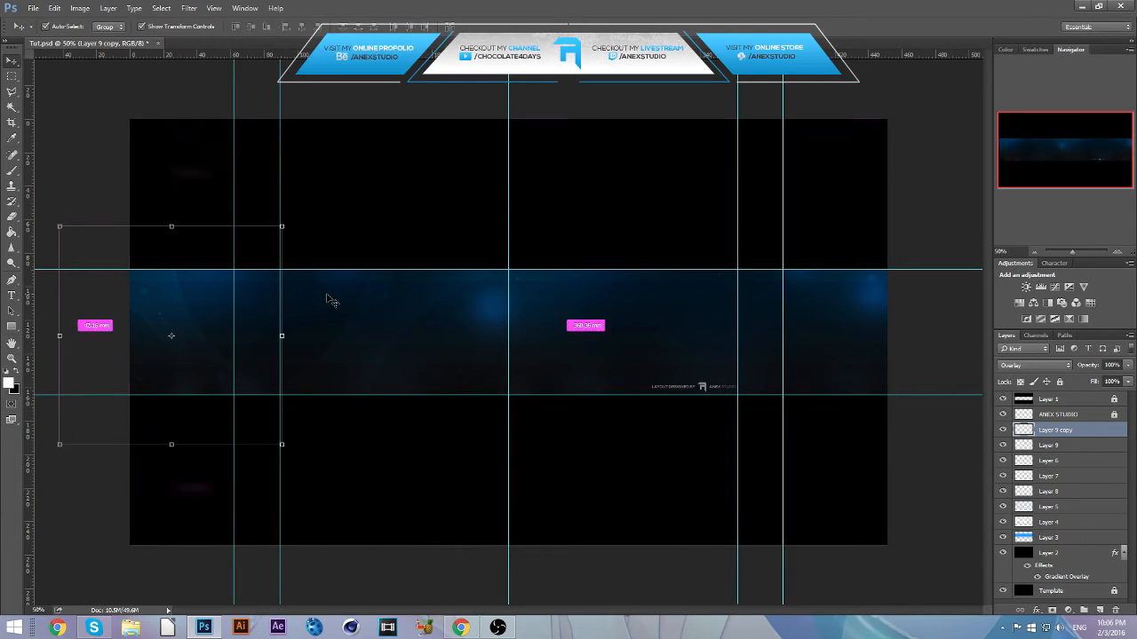
Step: Duplicate the copied curve at the banner's right end, scaling it to about 150% and rotating it about -11°
key("ctrl+j")
left_click_drag(222, 302, 700, 301)
key("ctrl+t")
left_click_drag(642, 205, 820, 183)
left_click_drag(736, 267, 814, 265)
left_click_drag(802, 157, 764, 183)
left_click_drag(833, 244, 843, 282)
left_click_drag(875, 167, 533, 218)
left_click_drag(624, 302, 672, 310)
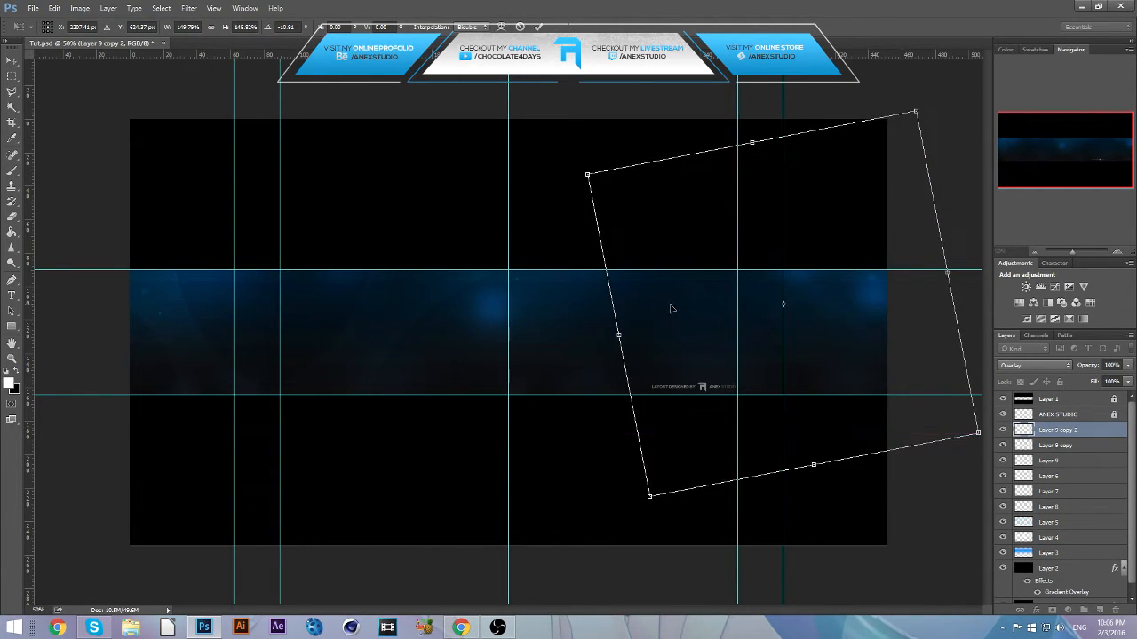
key("Return")
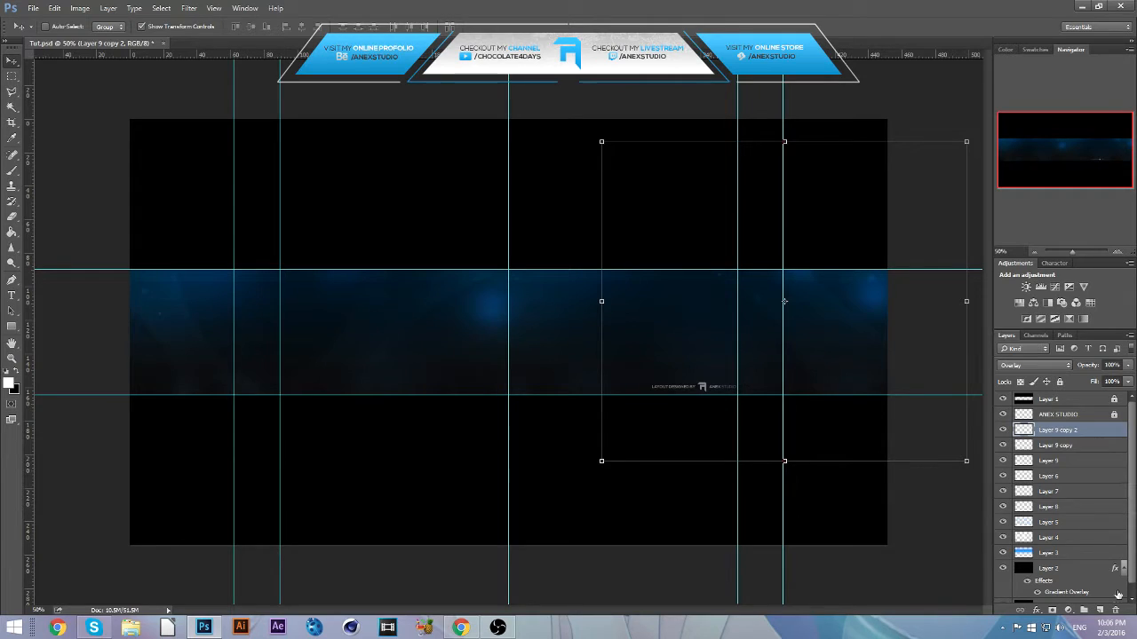
Step: Add a new layer above Layer 9 copy 2 and draw a closed pen path with one curved side and three straight sides
left_click(1100, 610)
key("p")
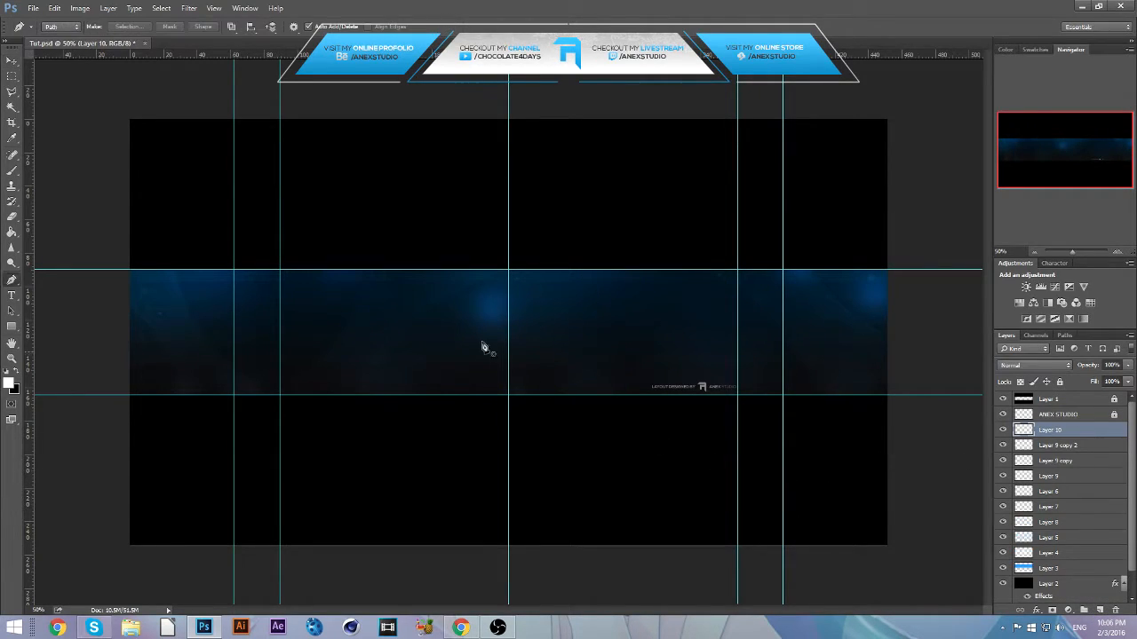
left_click(404, 178)
left_click_drag(443, 473, 342, 612)
left_click(442, 475)
left_click(717, 451)
left_click(718, 146)
left_click(404, 179)
Step: Convert the one-sided curved path to a selection and brush a soft white glow along its curved edge
left_click(129, 26)
key("Return")
key("b")
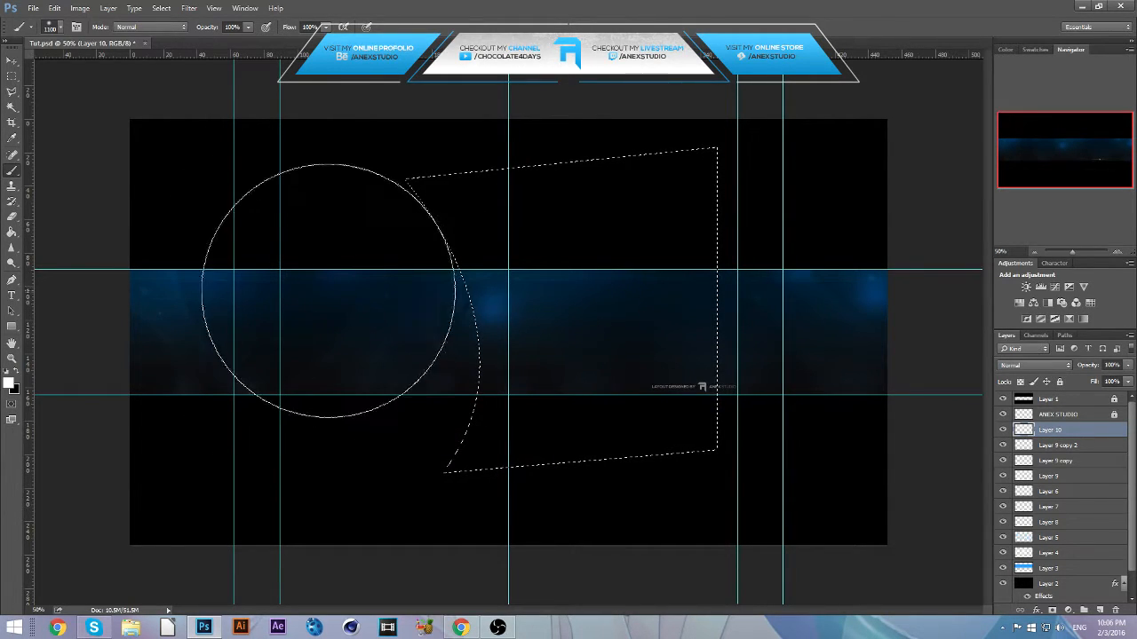
mouse_move(309, 395)
left_mouse_down()
mouse_move(289, 450)
mouse_move(280, 344)
mouse_move(226, 304)
mouse_move(198, 307)
left_mouse_up()
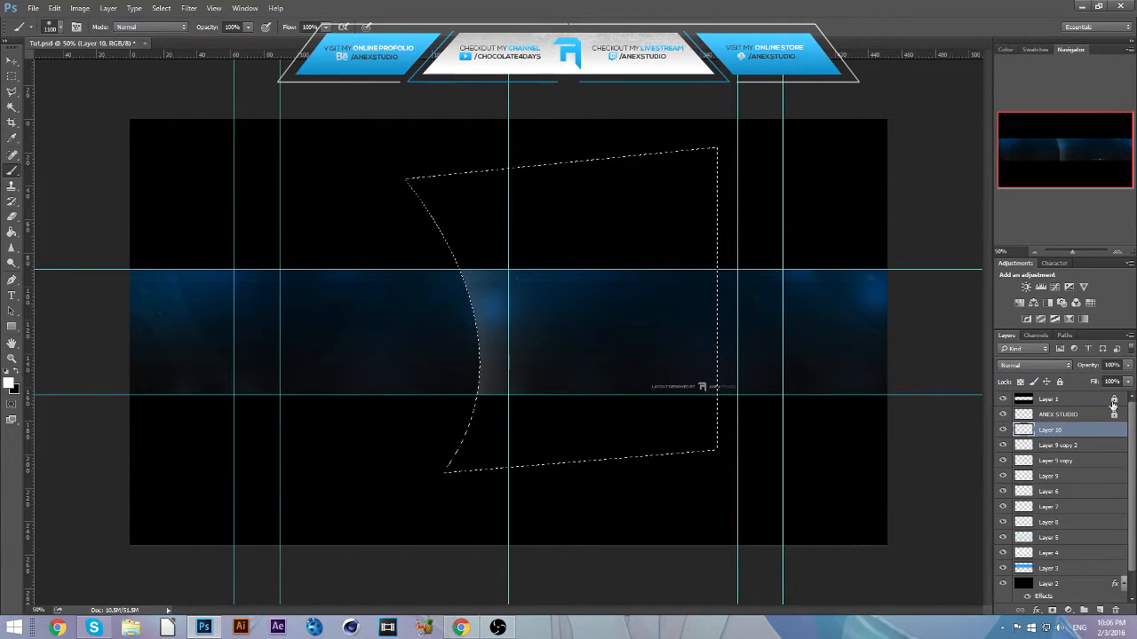
Step: Clear the selection and set Layer 10's blend mode to Overlay
key("ctrl+d")
left_click(1035, 365)
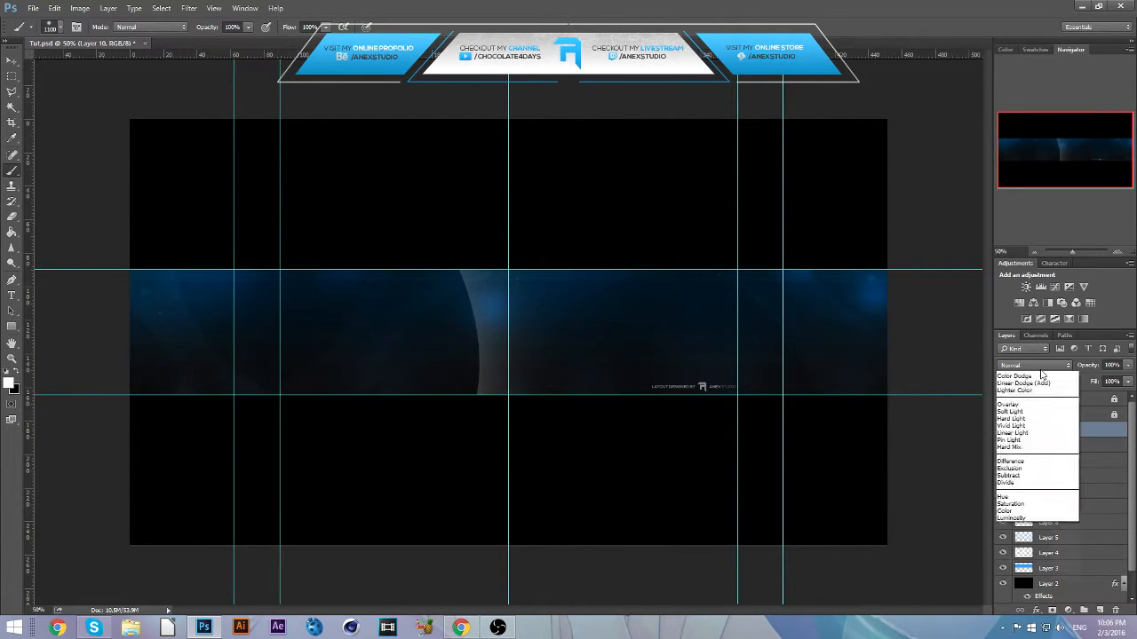
left_click(1027, 481)
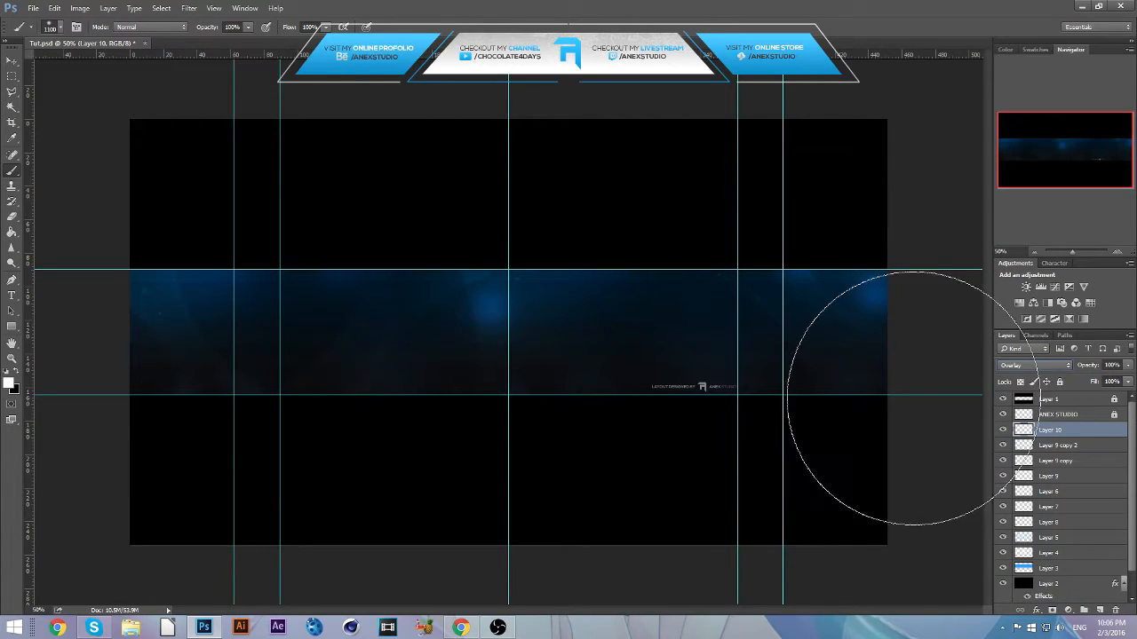
Step: Move the Layer 10 curve right of the centre guide and make two duplicates of it, rotating them into a fan
left_click(12, 60)
left_click_drag(529, 291, 645, 290)
left_click_drag(609, 165, 663, 193)
key("Escape")
key("ctrl+alt+t")
key("Return")
key("ctrl+alt+t")
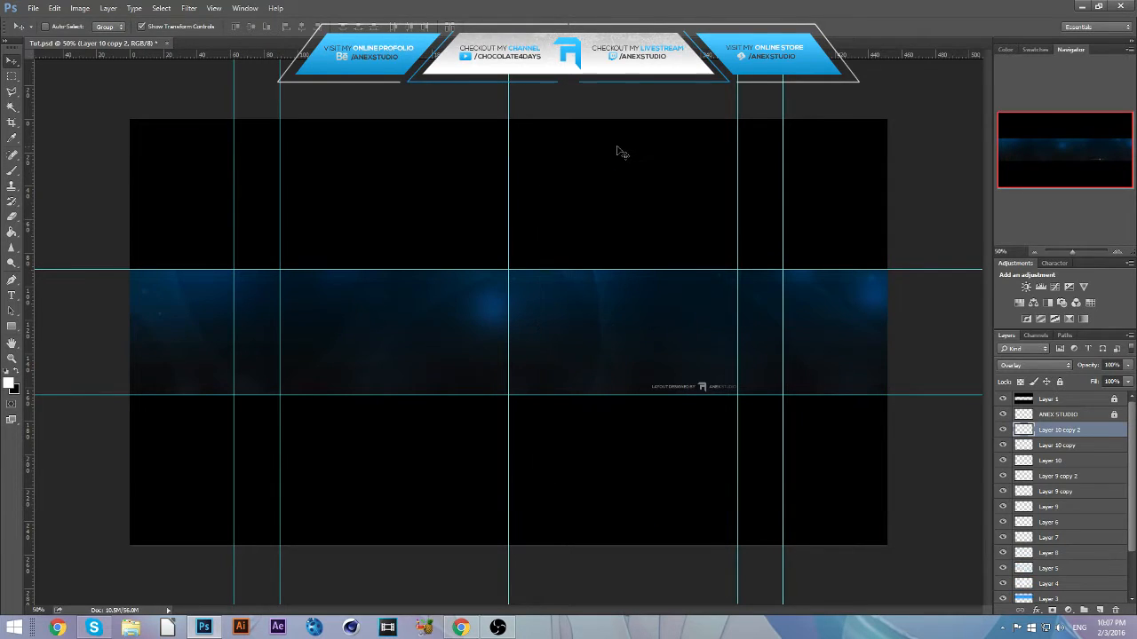
left_click_drag(613, 163, 513, 120)
key("Return")
Step: Select Layer 10 and its two copies, then rotate and reposition them together in the right half of the band
left_click(1057, 461, "shift")
left_click_drag(648, 402, 702, 385)
left_click_drag(604, 122, 763, 167)
left_click_drag(670, 385, 641, 396)
key("Return")
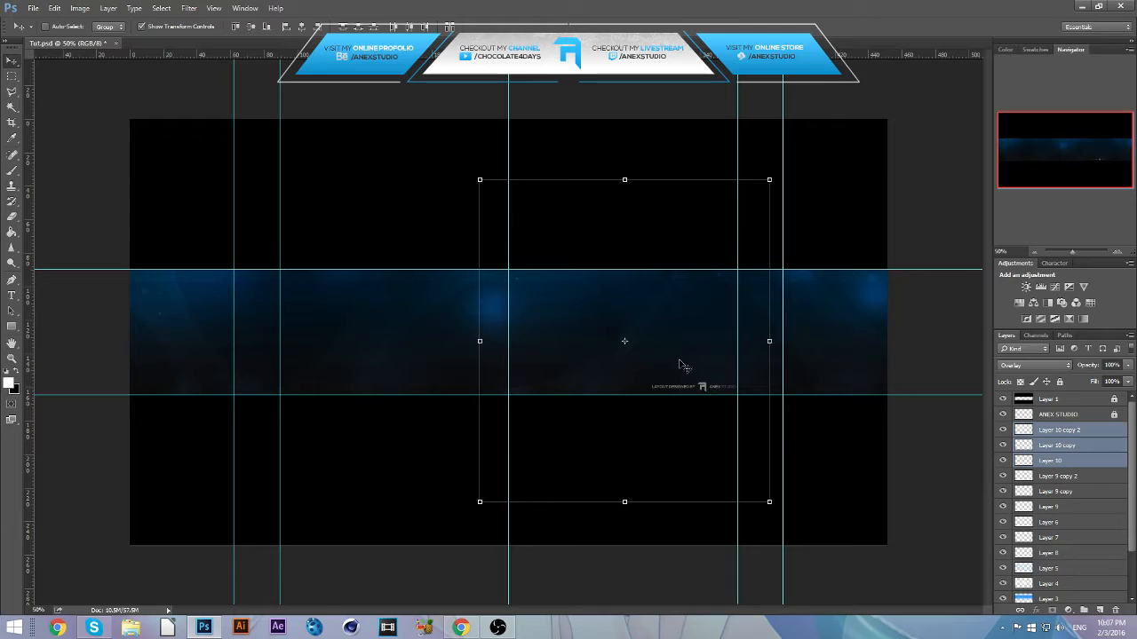
Step: Group all layers from Layer 10 copy 2 down to Layer 2 and name the group Background
left_click(1064, 433)
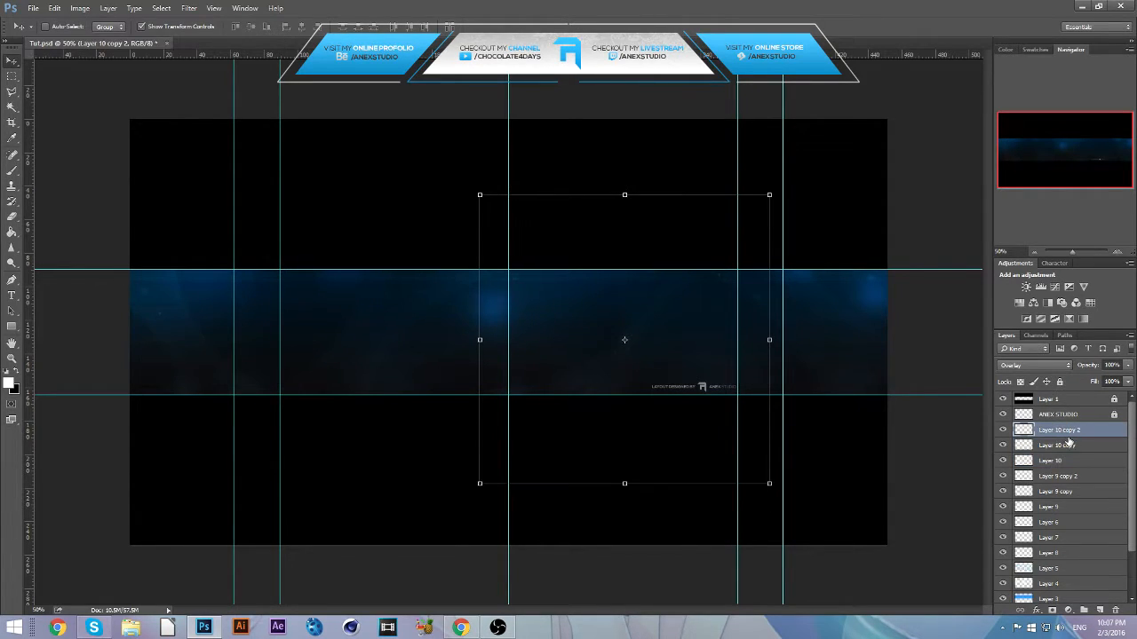
scroll(1066, 457, "down", 2)
left_click(1056, 562, "shift")
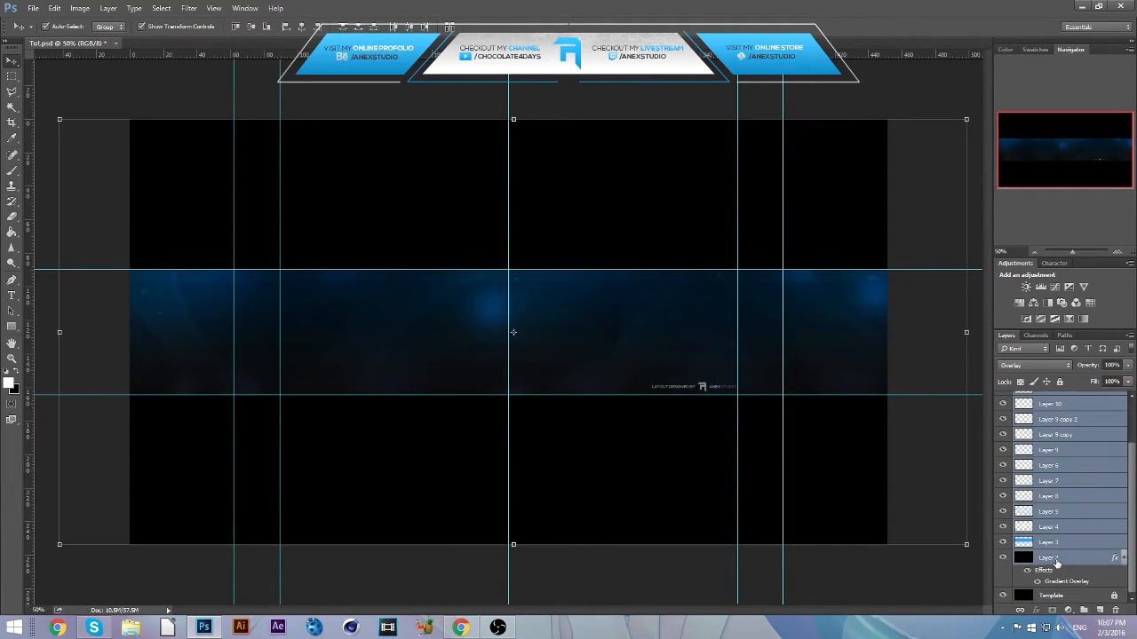
key("ctrl+g")
double_click(1049, 430)
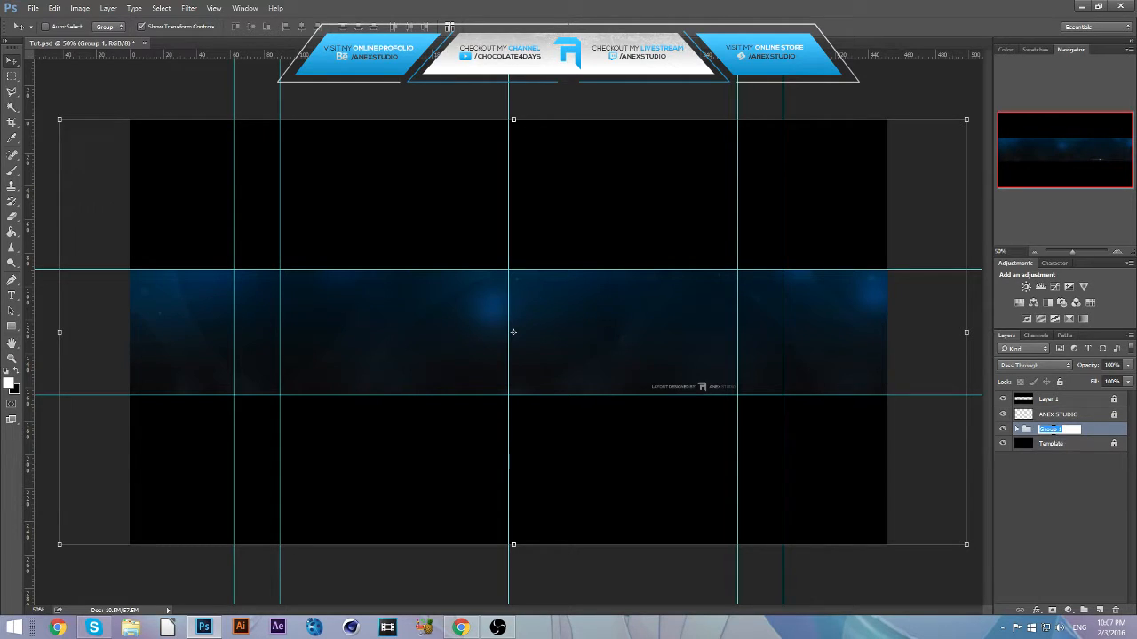
type("Background")
key("Return")
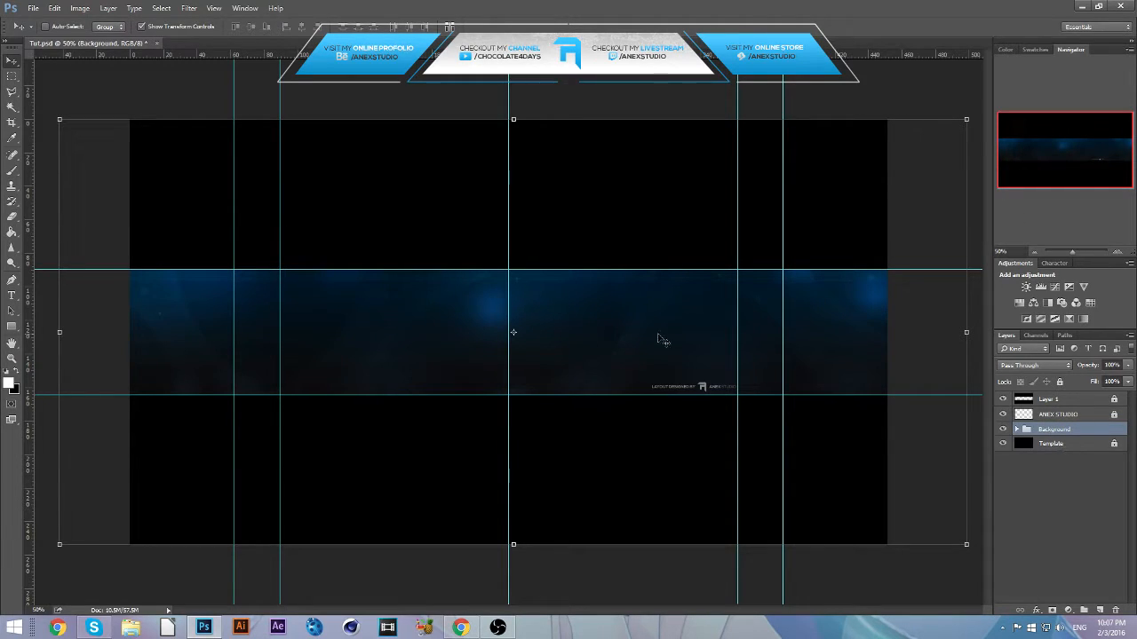
Step: Rotate the Layer 9 curve inside the Background group slightly counterclockwise and collapse the group again
left_click(841, 89)
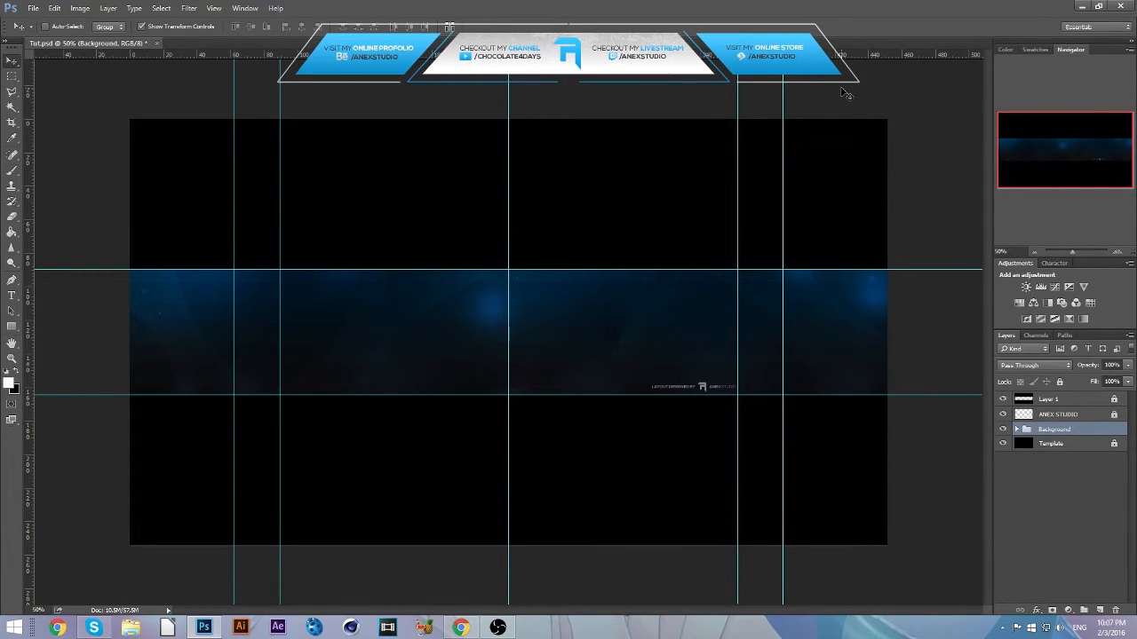
left_click(1017, 428)
left_click(1070, 489)
left_click(1070, 505)
left_click(1070, 521)
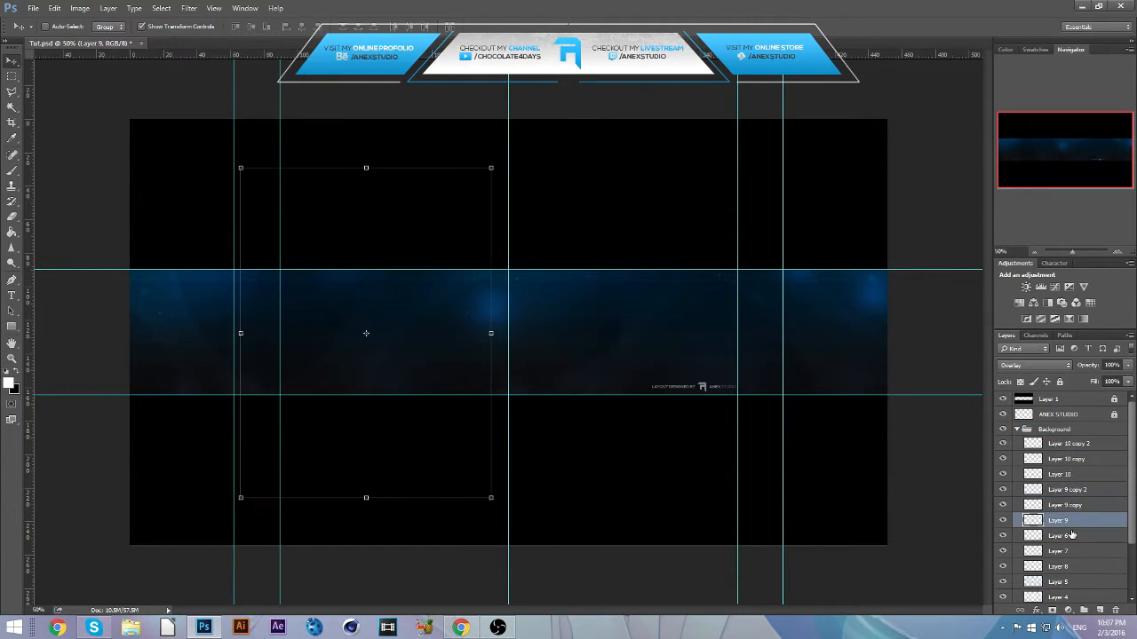
mouse_move(486, 153)
left_mouse_down()
mouse_move(470, 121)
mouse_move(466, 142)
left_mouse_up()
key("Escape")
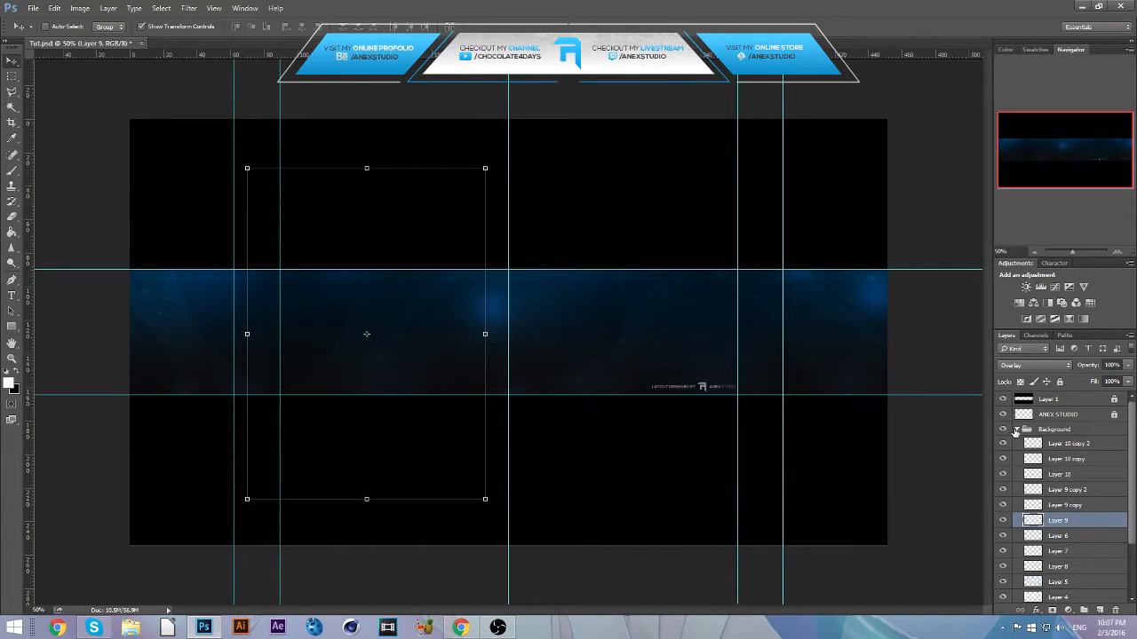
left_click(1017, 429)
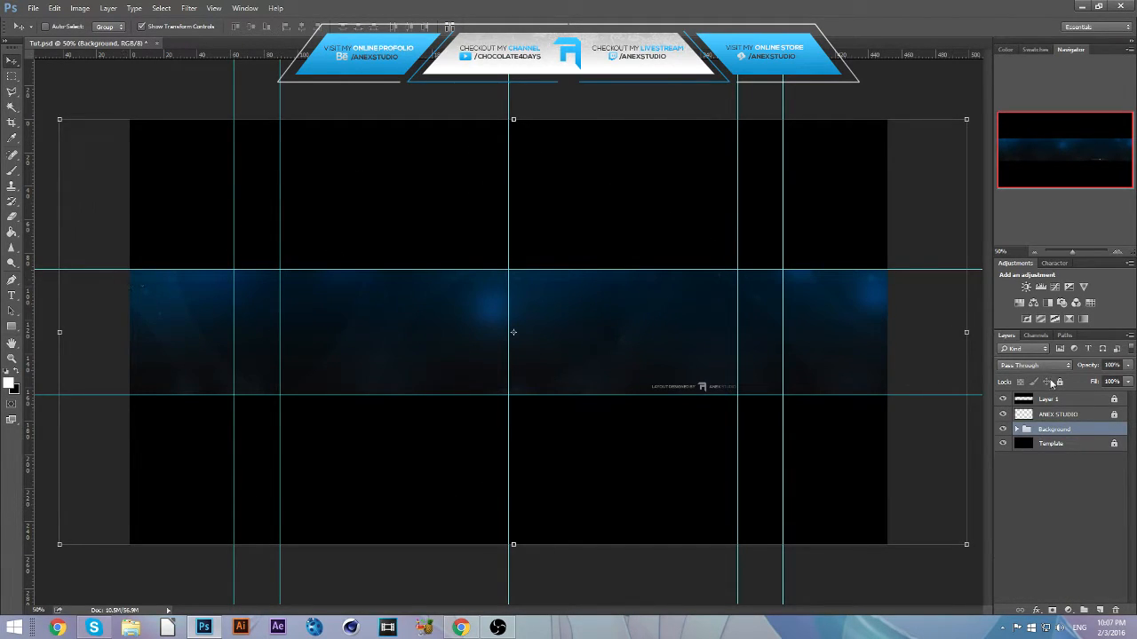
Step: Toggle the black Layer 1 mask off and on to inspect the full background artwork behind it
left_click(1002, 399)
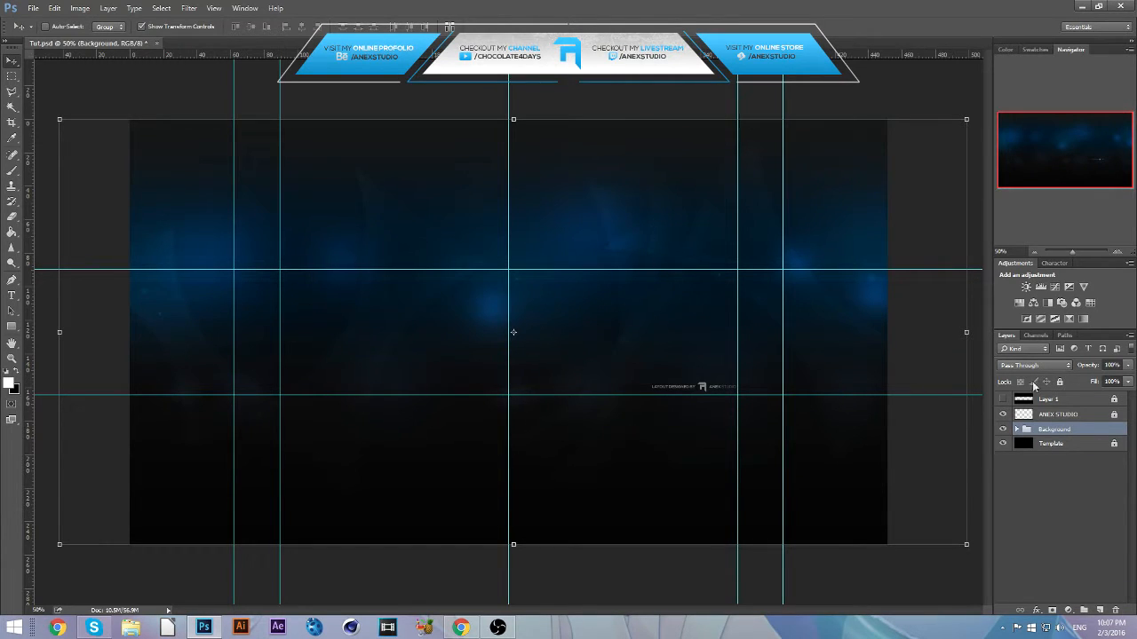
left_click(1003, 400)
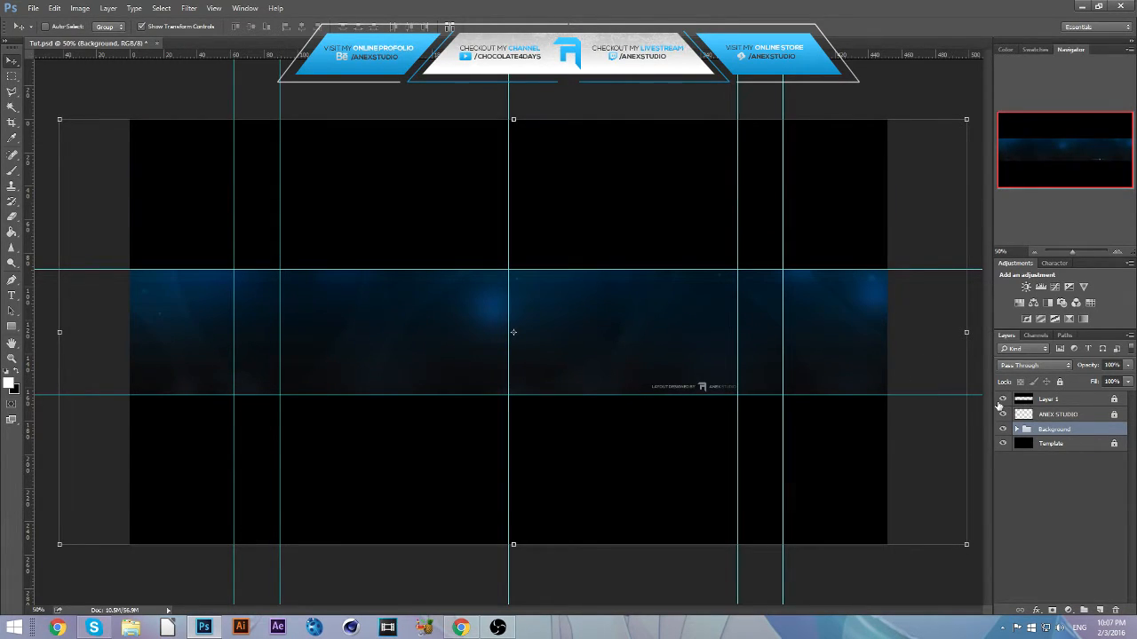
left_click(1002, 401)
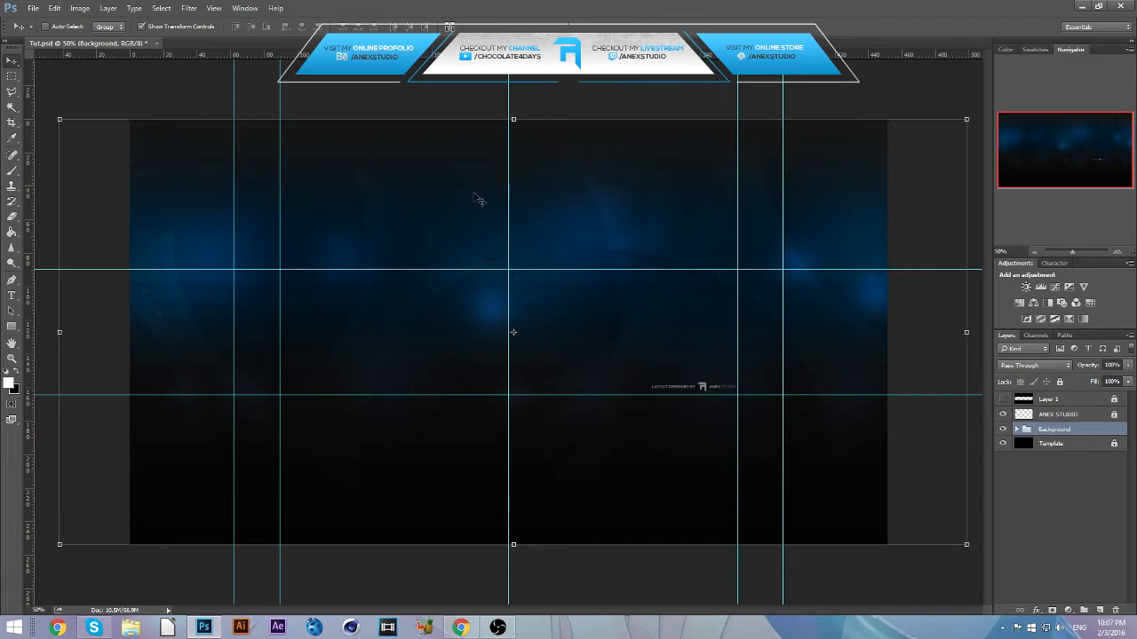
left_click(1002, 399)
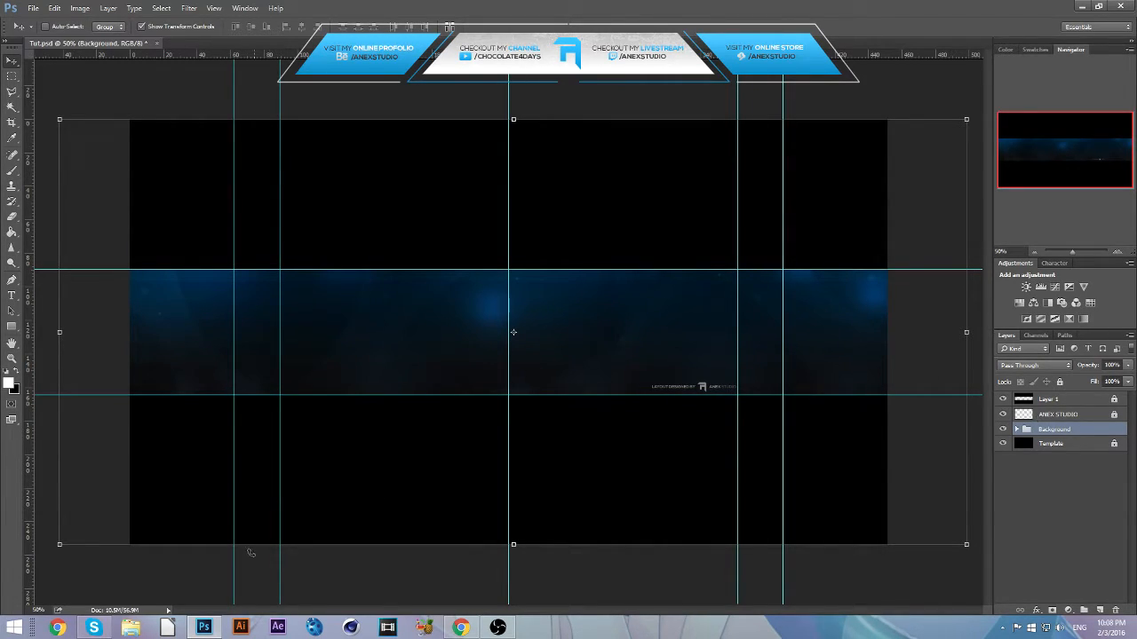
Step: Switch to File Explorer, browse drive F: into the Graphics Designer folder and place ANEX Logo No BG into the banner
left_click(130, 628)
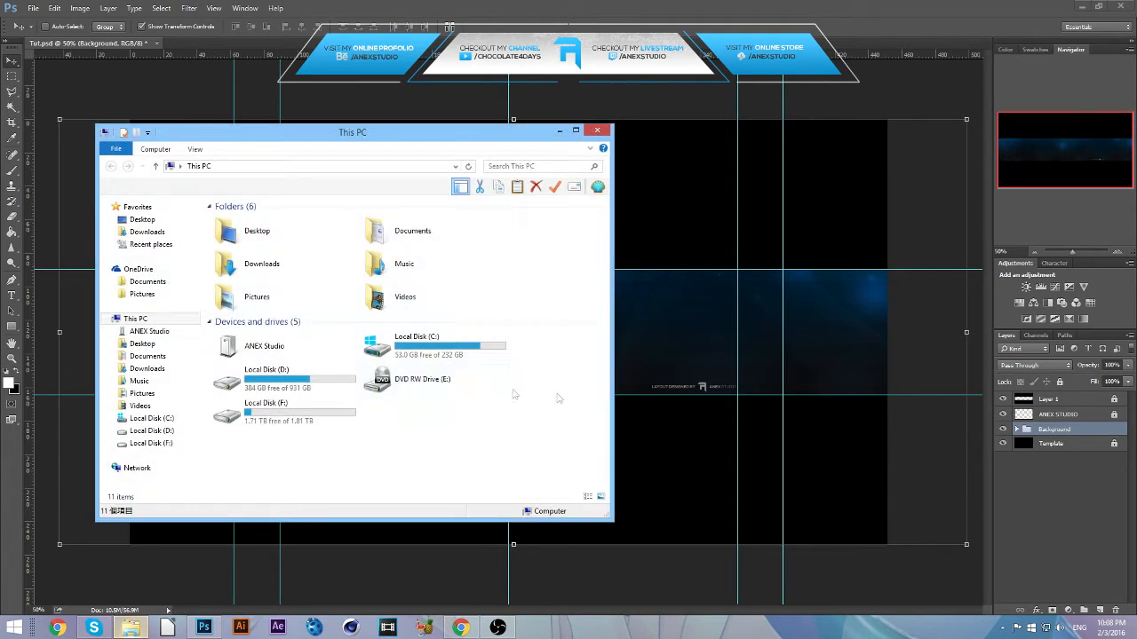
double_click(267, 410)
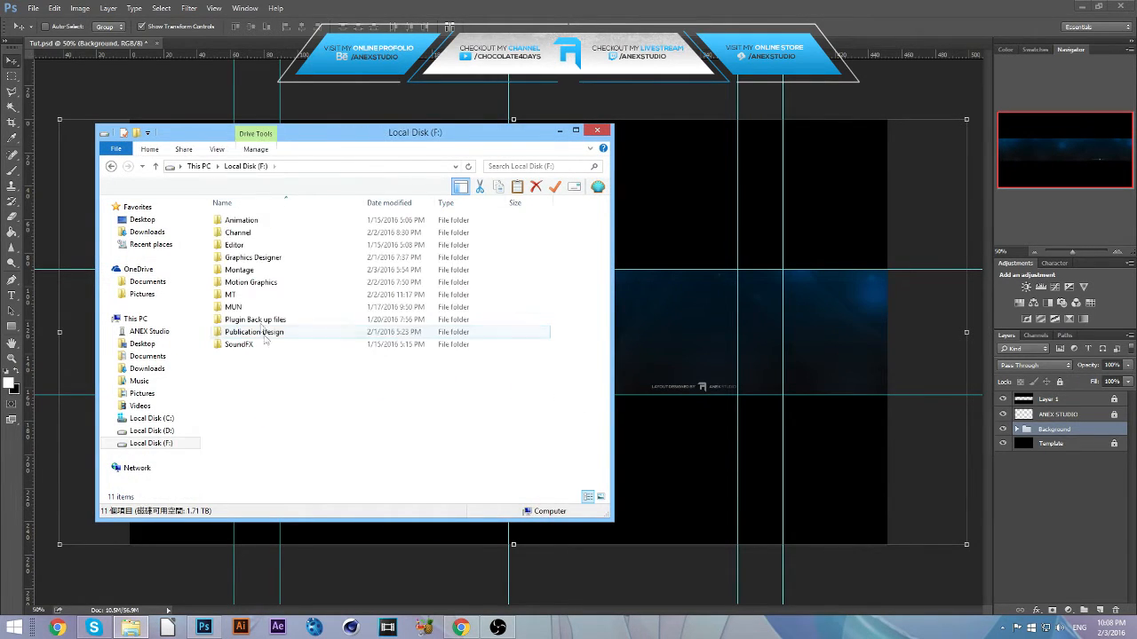
double_click(253, 257)
double_click(244, 246)
double_click(257, 232)
left_click_drag(264, 222, 679, 324)
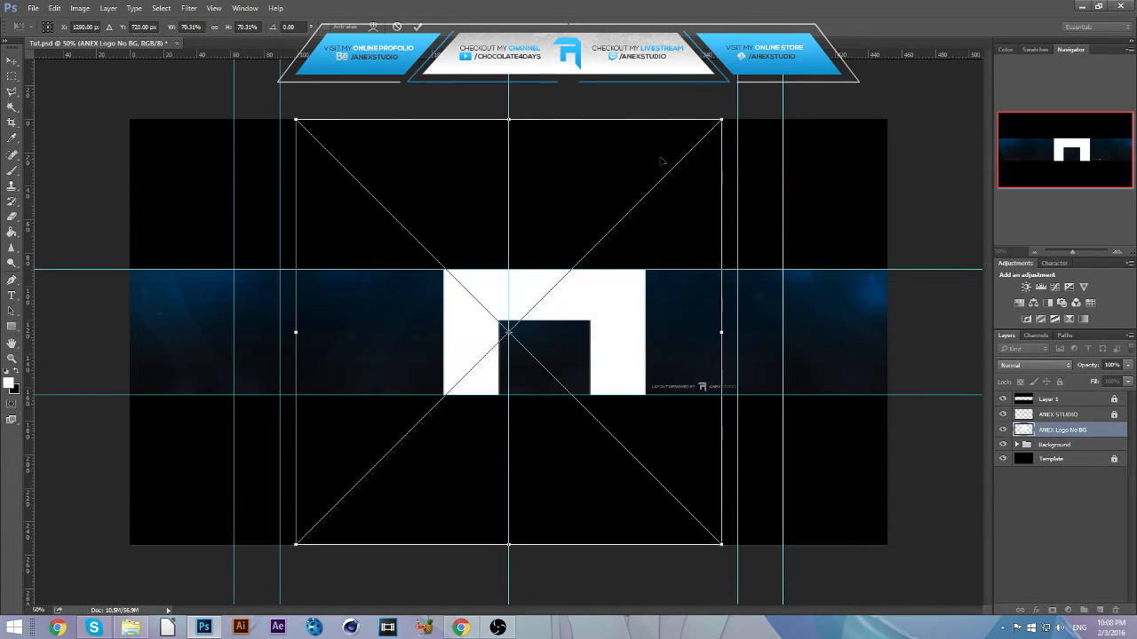
Step: Scale the placed logo down proportionally to fit inside the band just left of the centre guide
left_click(214, 28)
left_click_drag(722, 113, 495, 307)
key("Return")
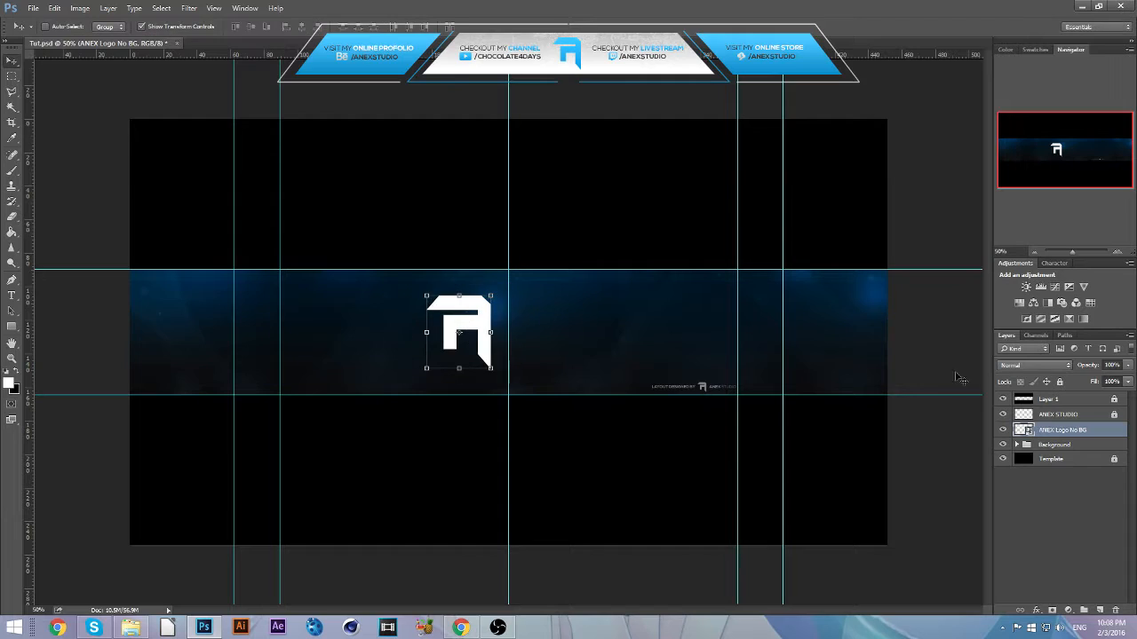
Step: Rasterize the ANEX Logo No BG layer and add the text ANEX in Nexa Bold Regular beside the logo
right_click(1083, 426)
left_click(999, 261)
key("t")
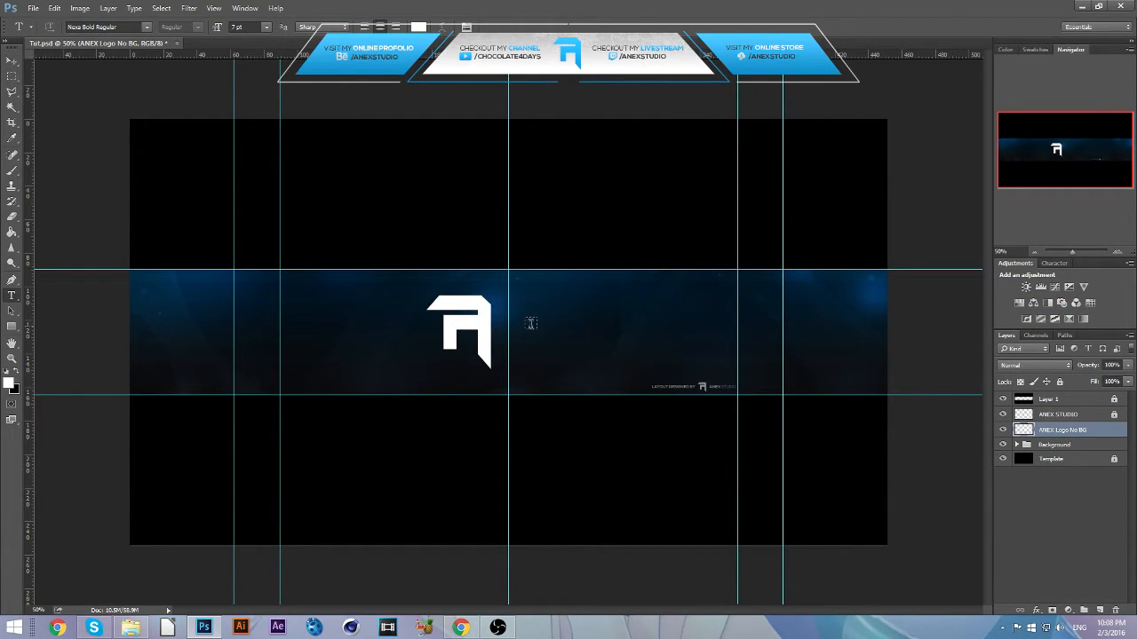
left_click(531, 324)
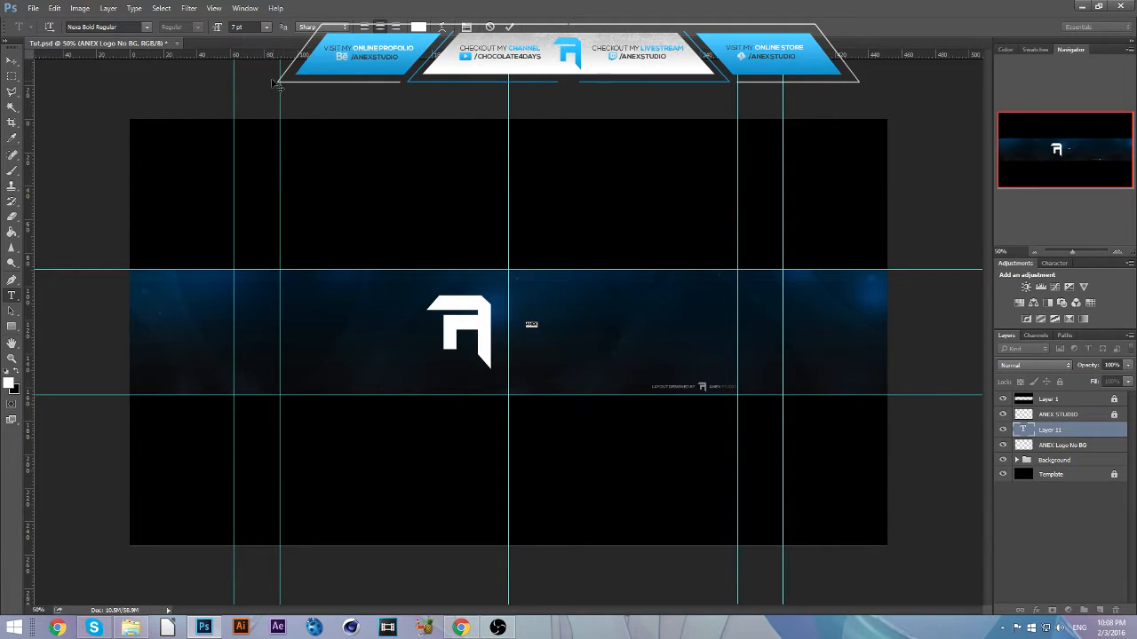
Step: Set the ANEX text size to 70 pt and move it clear of the logo, just to its right
left_click(217, 30)
type("20")
key("Return")
type("50")
key("Return")
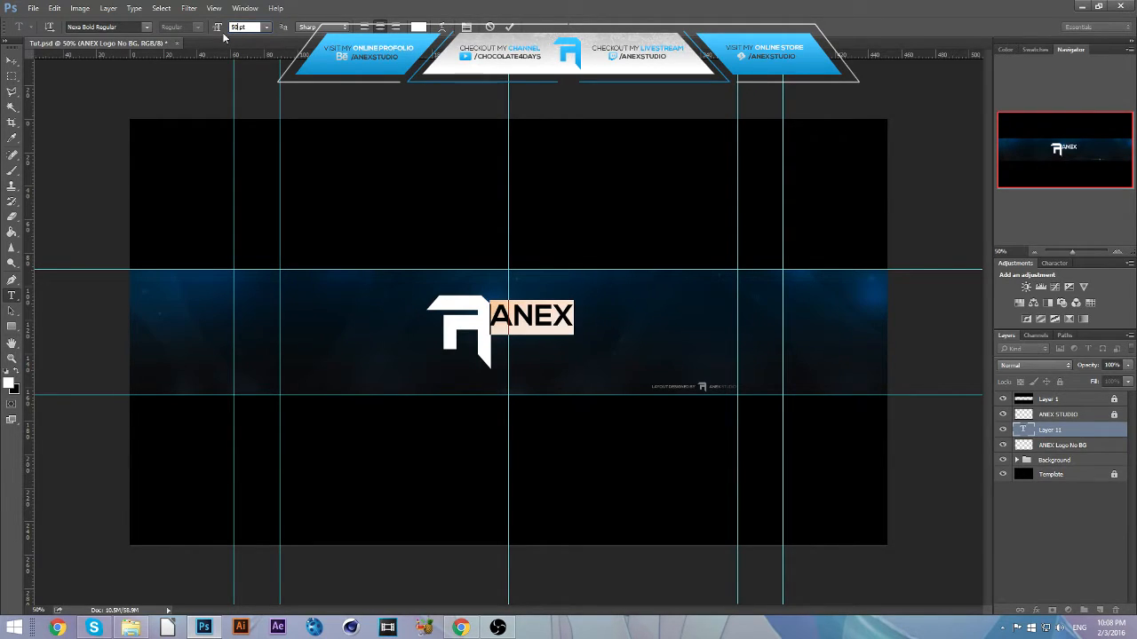
type("70")
key("Return")
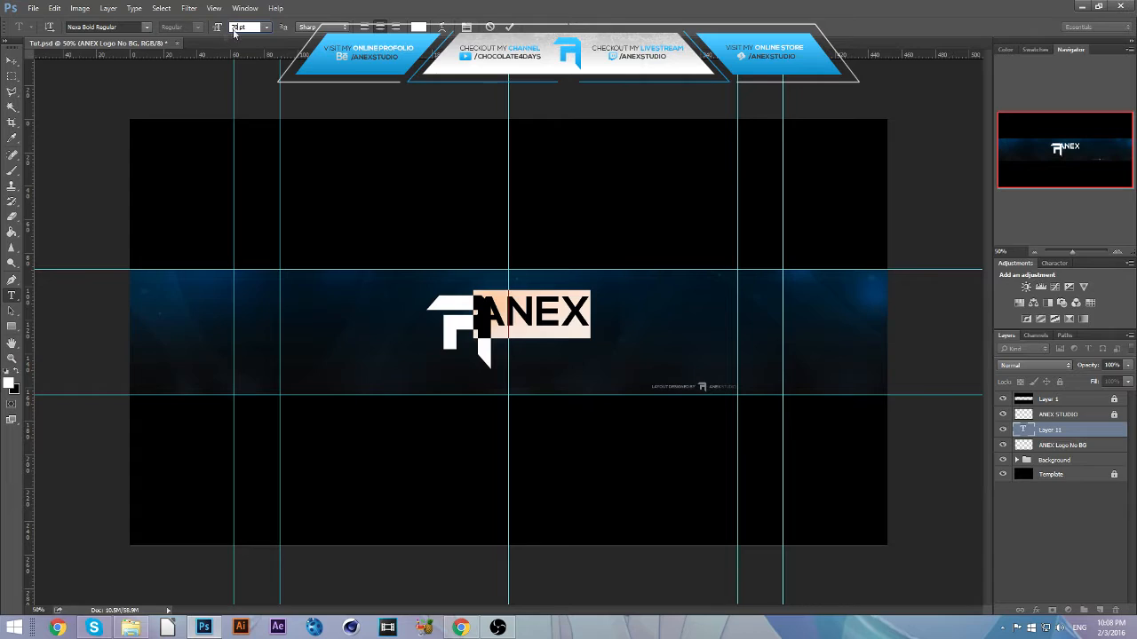
left_click(11, 60)
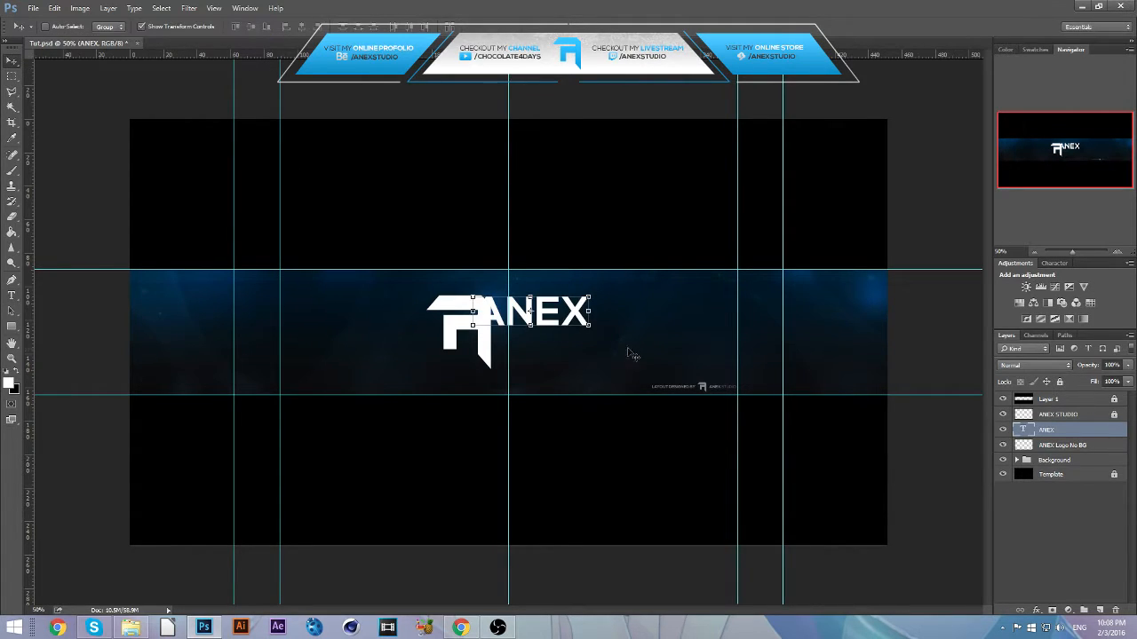
left_click_drag(570, 322, 589, 321)
Step: Add a separate STUDIO text line and move it below and to the right of ANEX
key("t")
left_click(520, 352)
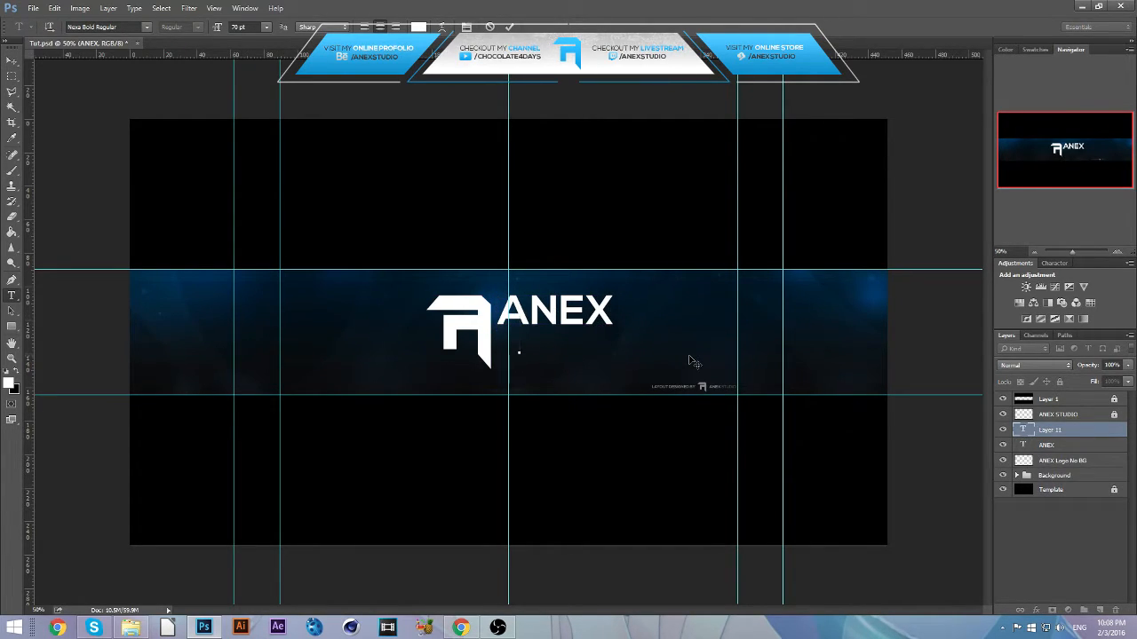
type("STUDIO")
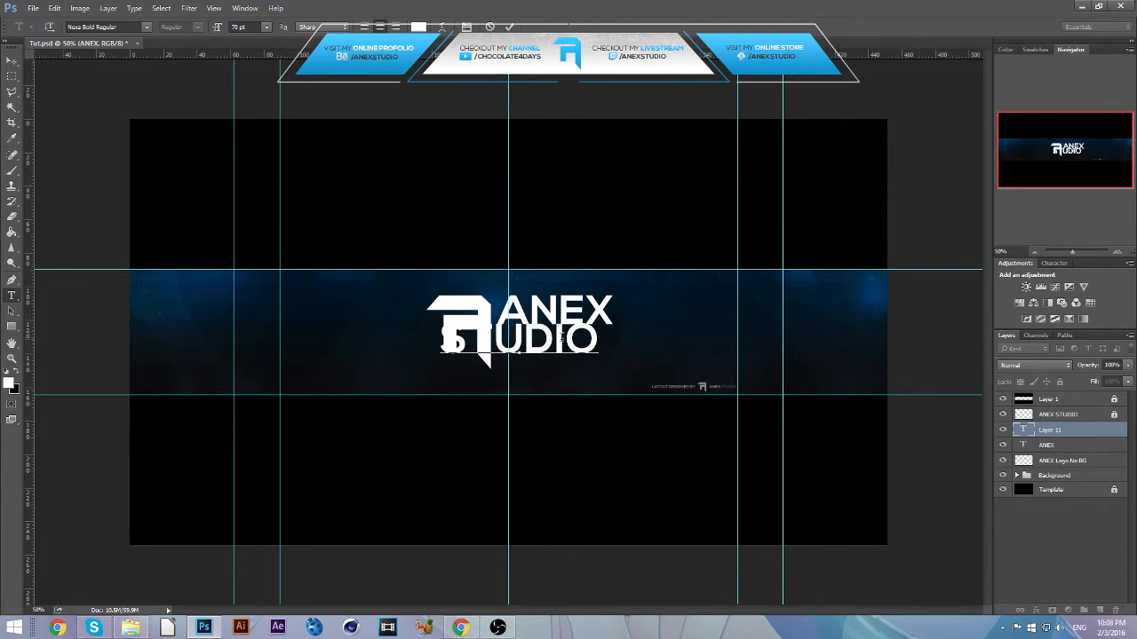
left_click_drag(537, 342, 682, 353)
double_click(682, 353)
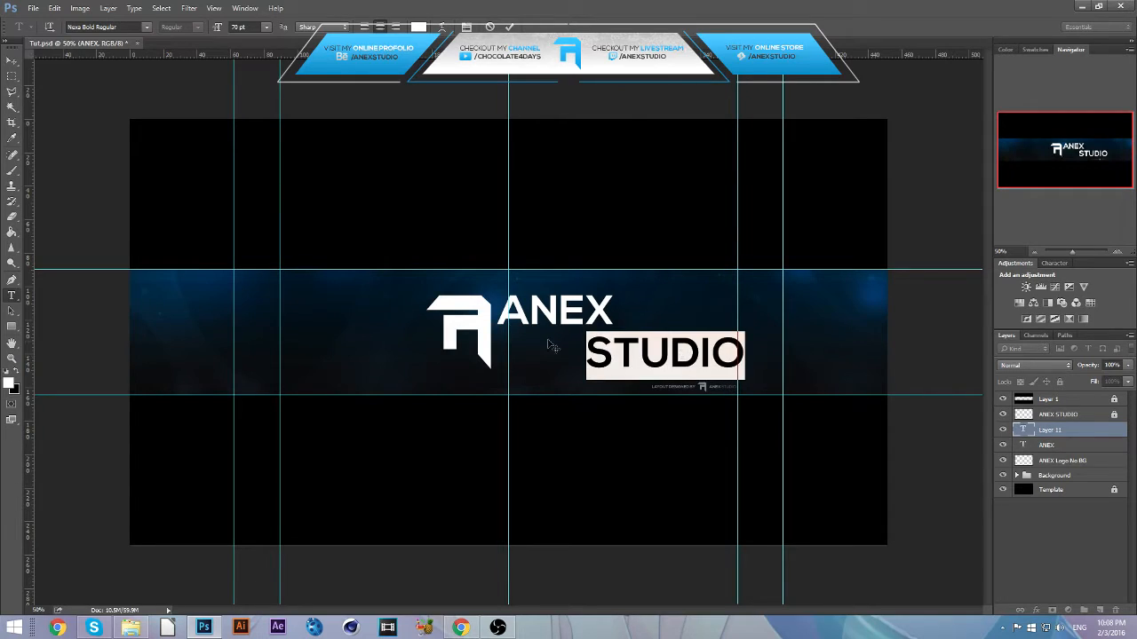
Step: Change the STUDIO text to the Nexa Light Regular font at 50 pt
left_click(93, 27)
key("Down")
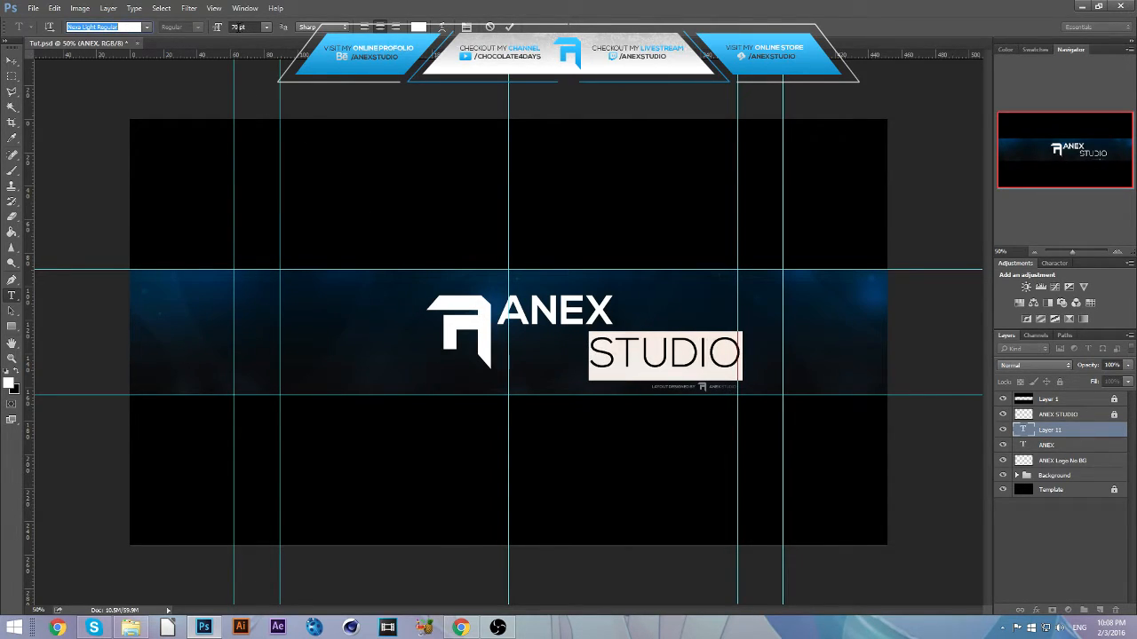
left_click(236, 27)
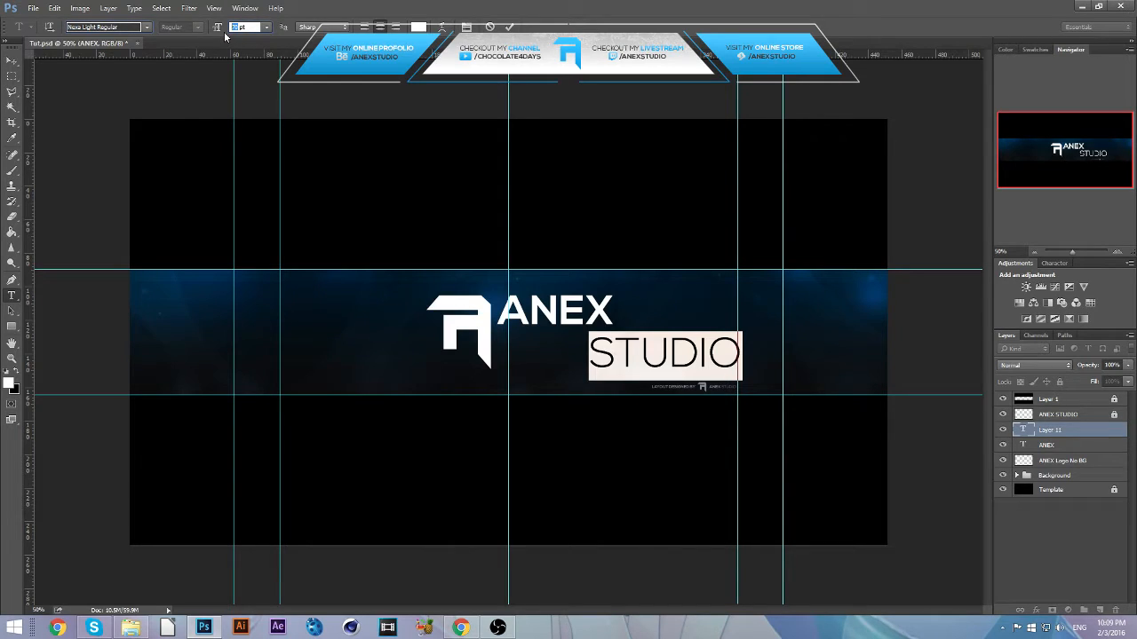
type("20")
key("Return")
type("50")
key("Return")
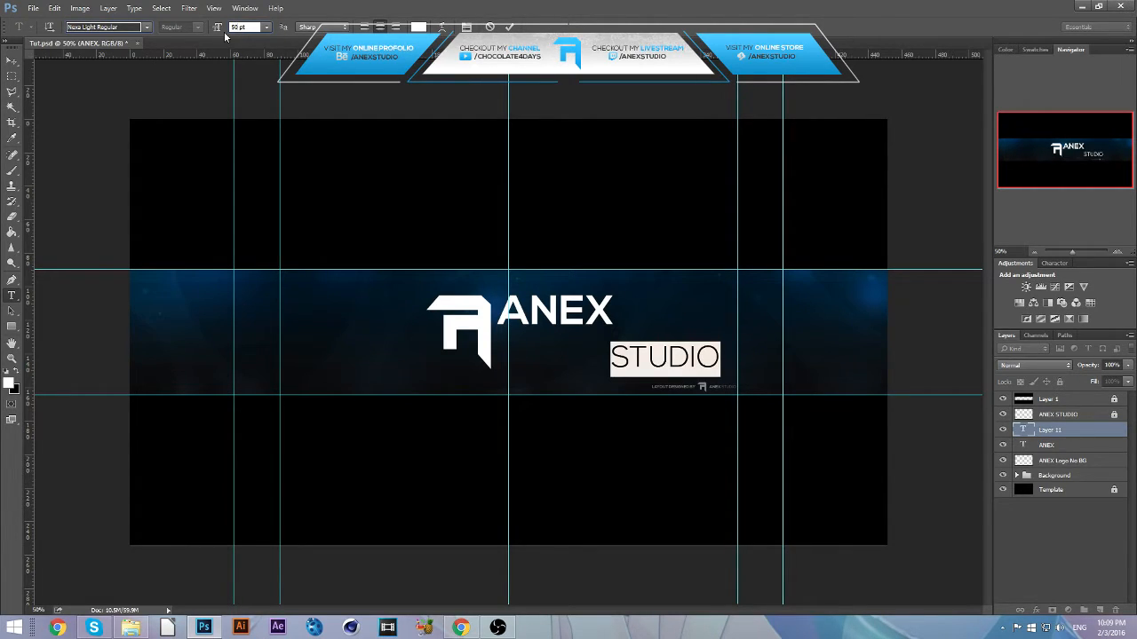
Step: Move STUDIO directly under ANEX and scale it proportionally to about 106.5% to match the width of the word above
left_click(12, 60)
left_click_drag(692, 358, 578, 337)
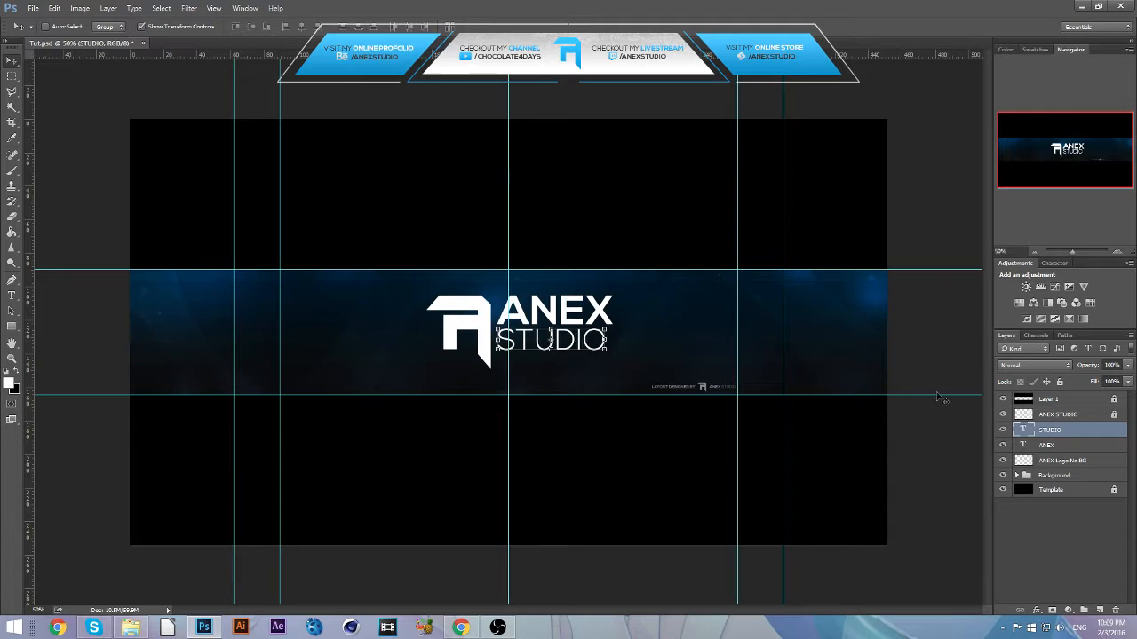
left_click(604, 348)
left_click_drag(608, 359, 614, 362)
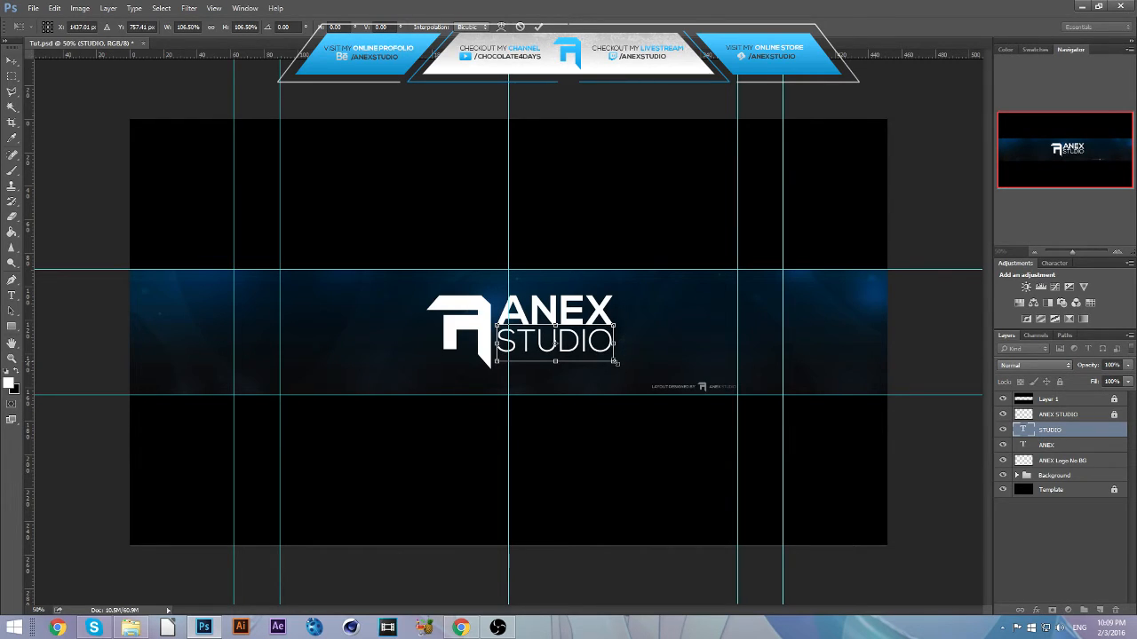
key("Return")
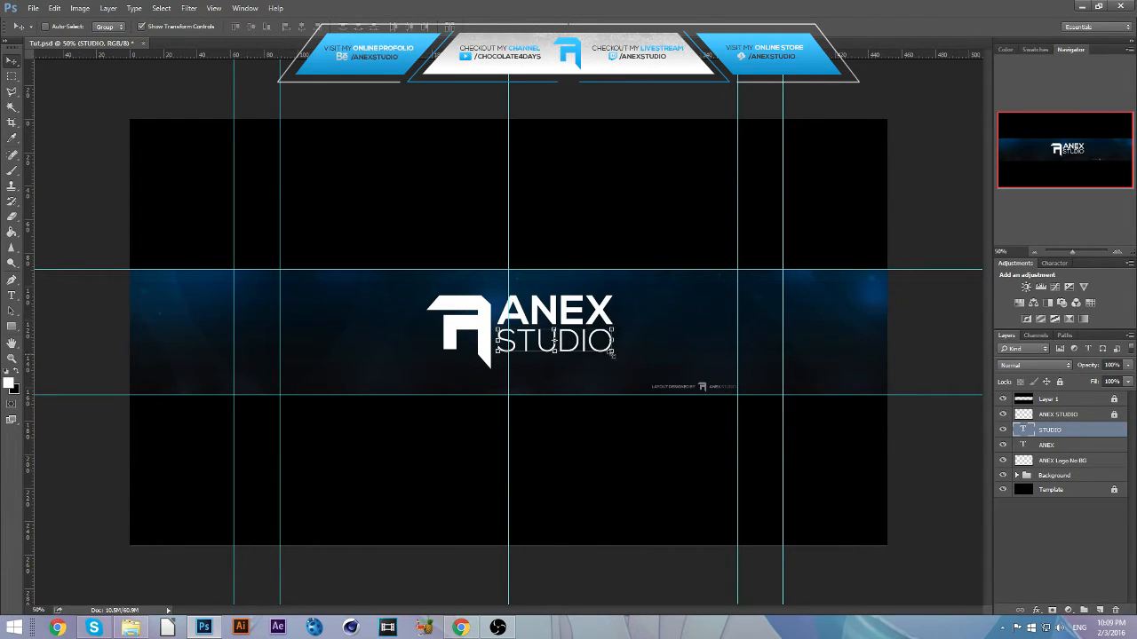
Step: Fine-tune the STUDIO text width against ANEX by scaling it proportionally to about 101.8%
key("ctrl+t")
key("ctrl+plus")
key("ctrl+plus")
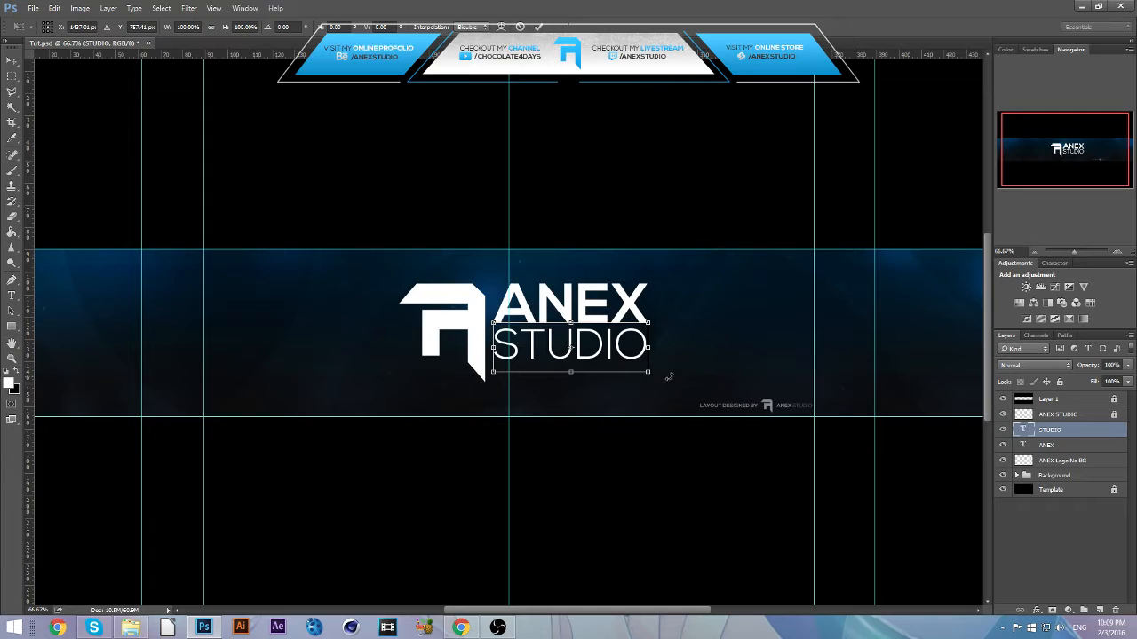
mouse_move(650, 373)
left_mouse_down()
mouse_move(662, 361)
mouse_move(651, 371)
left_mouse_up()
key("Return")
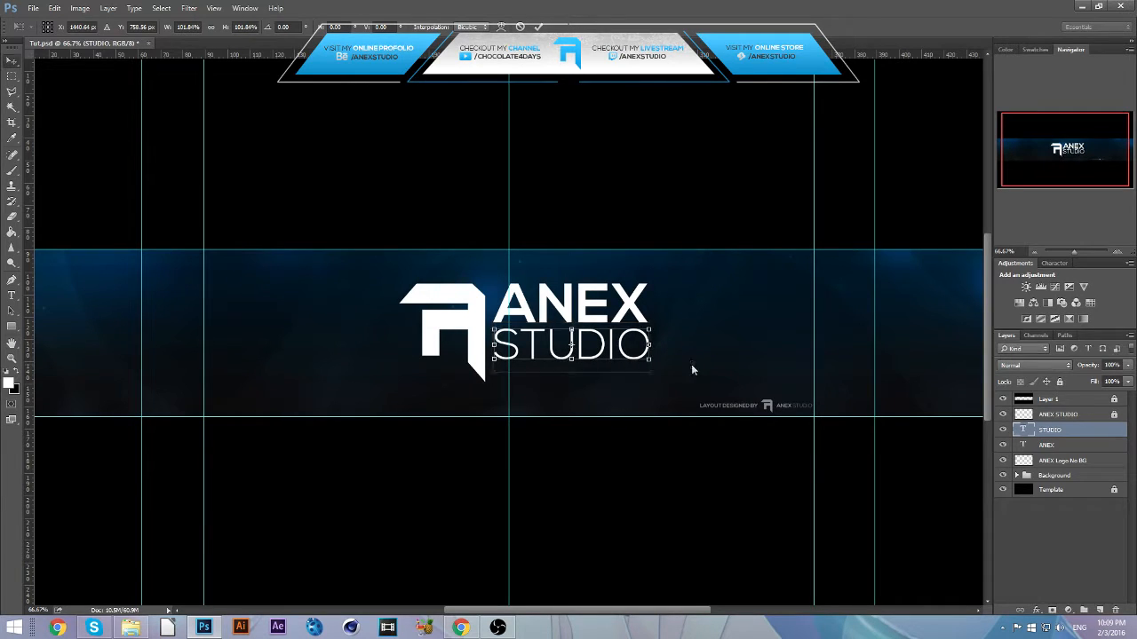
key("ctrl+minus")
key("ctrl+minus")
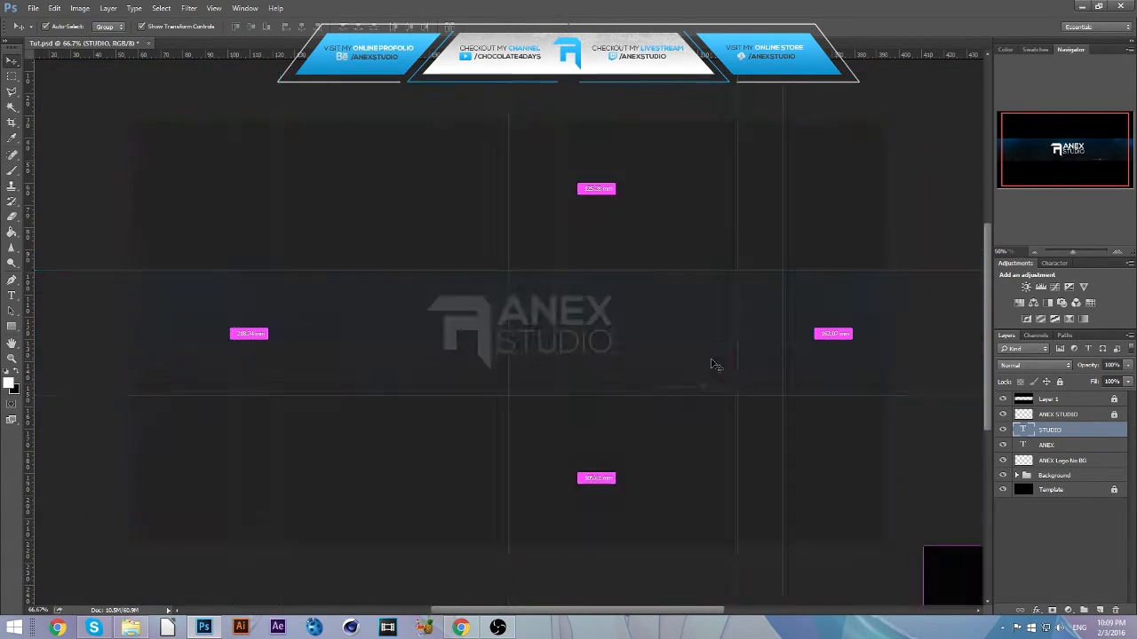
key("ctrl+plus")
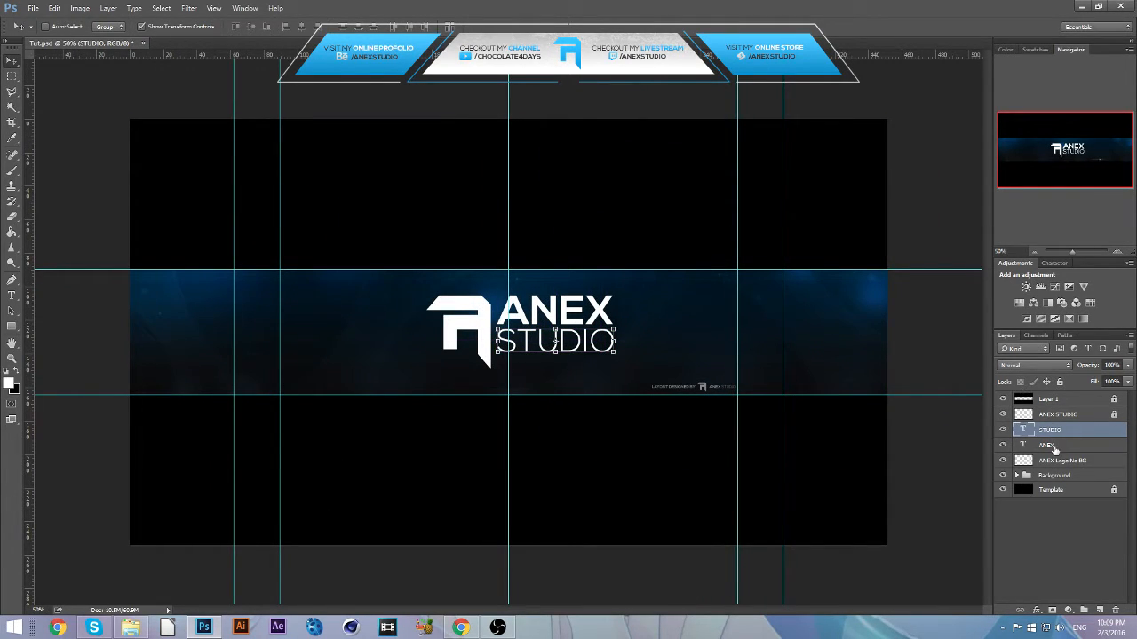
Step: Scale the ANEX and STUDIO text layers together proportionally to about 123.5% to match the logo's height
left_click(1054, 448, "shift")
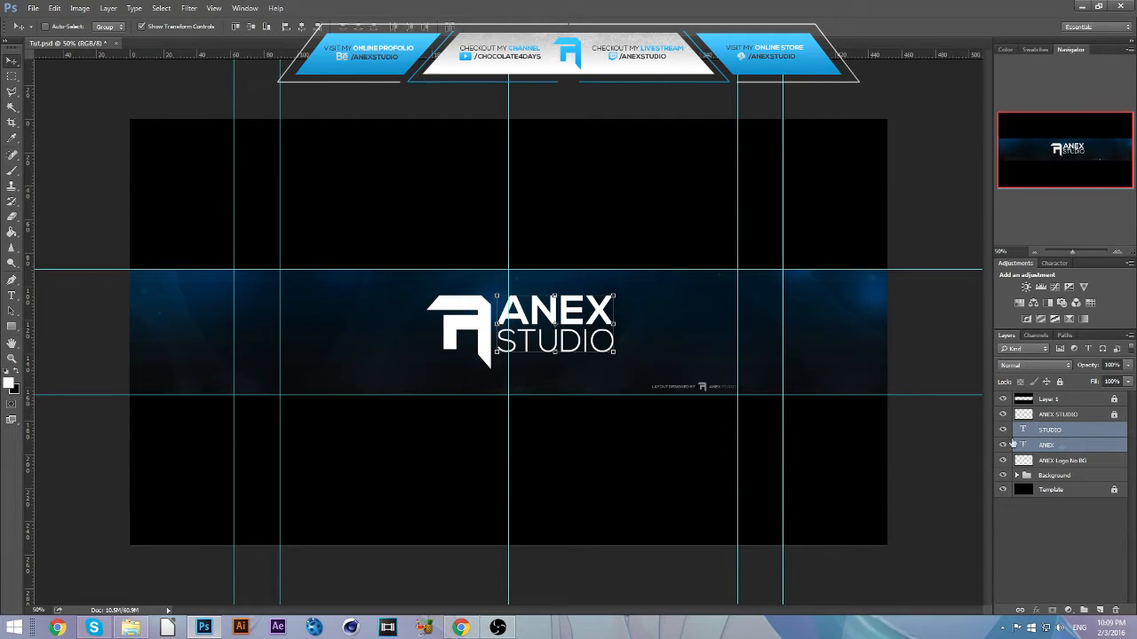
key("ctrl+t")
left_click(211, 28)
left_click_drag(618, 356, 643, 364)
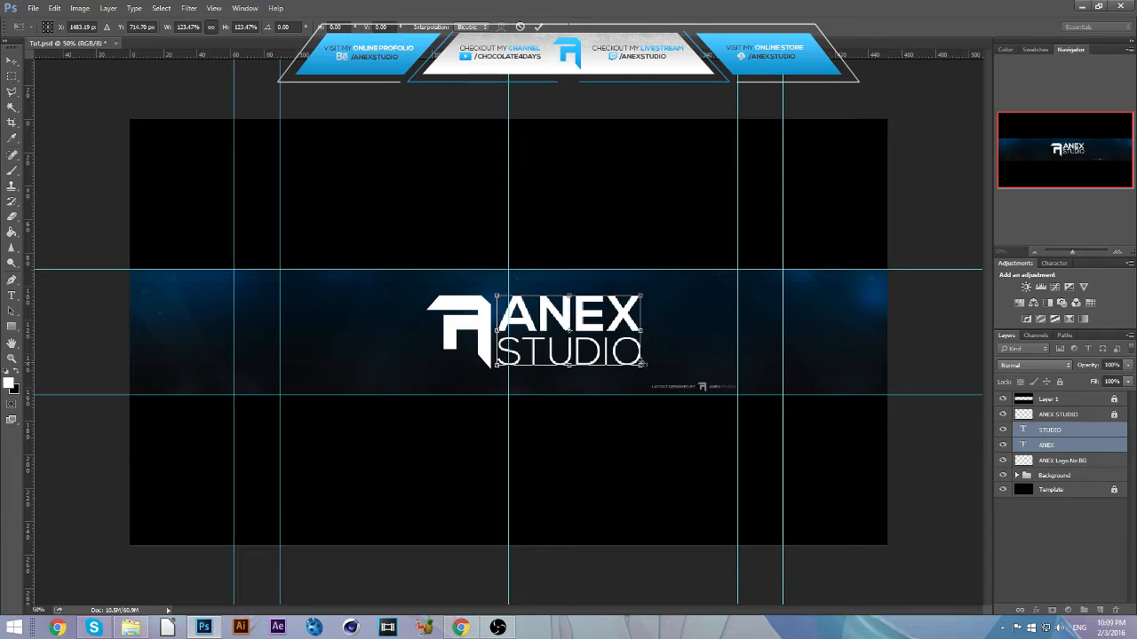
key("Return")
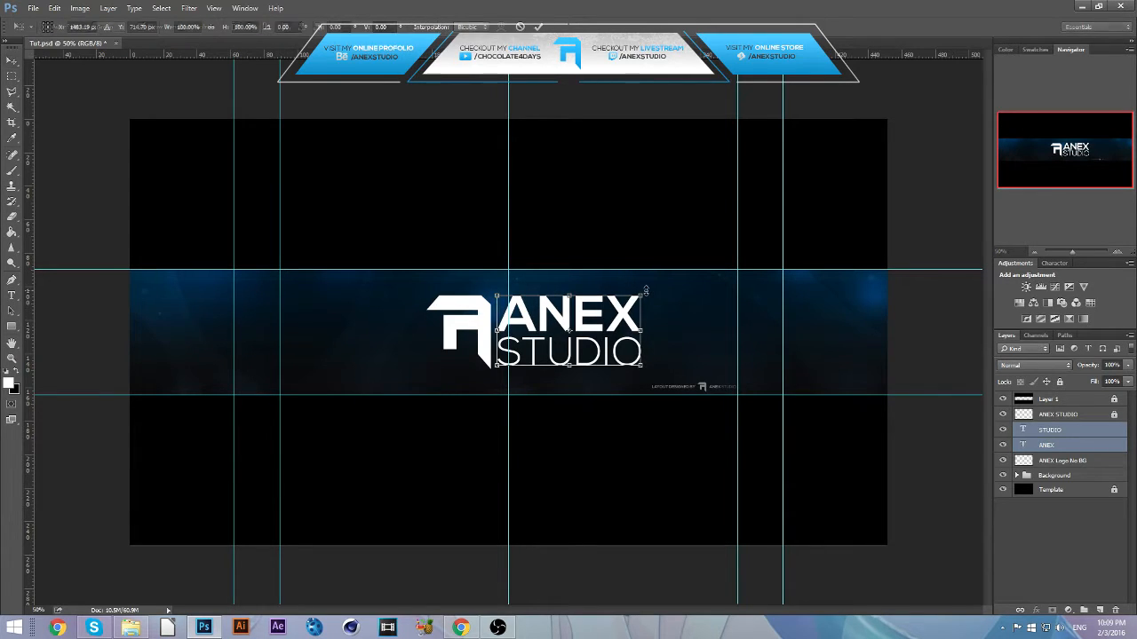
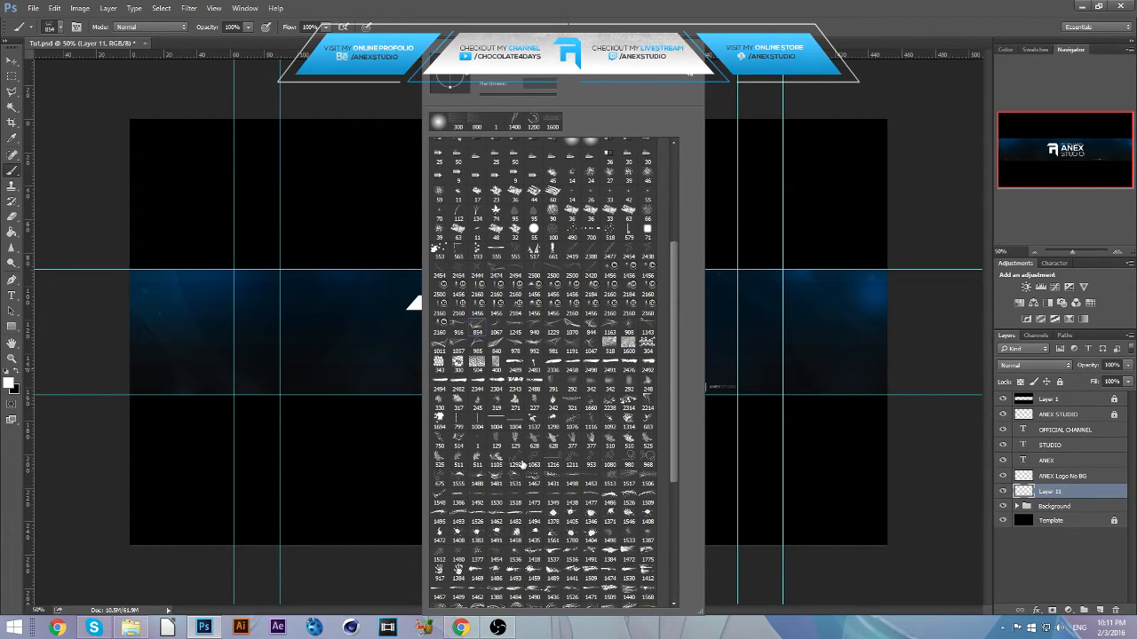
Step: Stamp the 1292 px hexagon pattern brush in white on Layer 11, behind the logo and text
left_click(522, 462)
left_click(1078, 492)
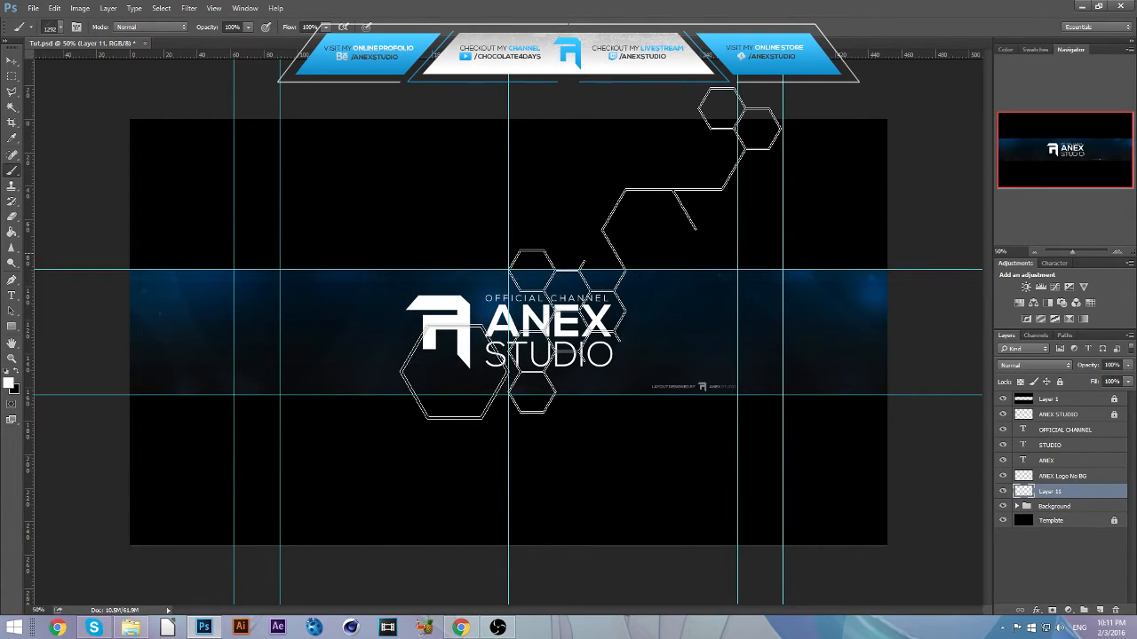
left_click(584, 265)
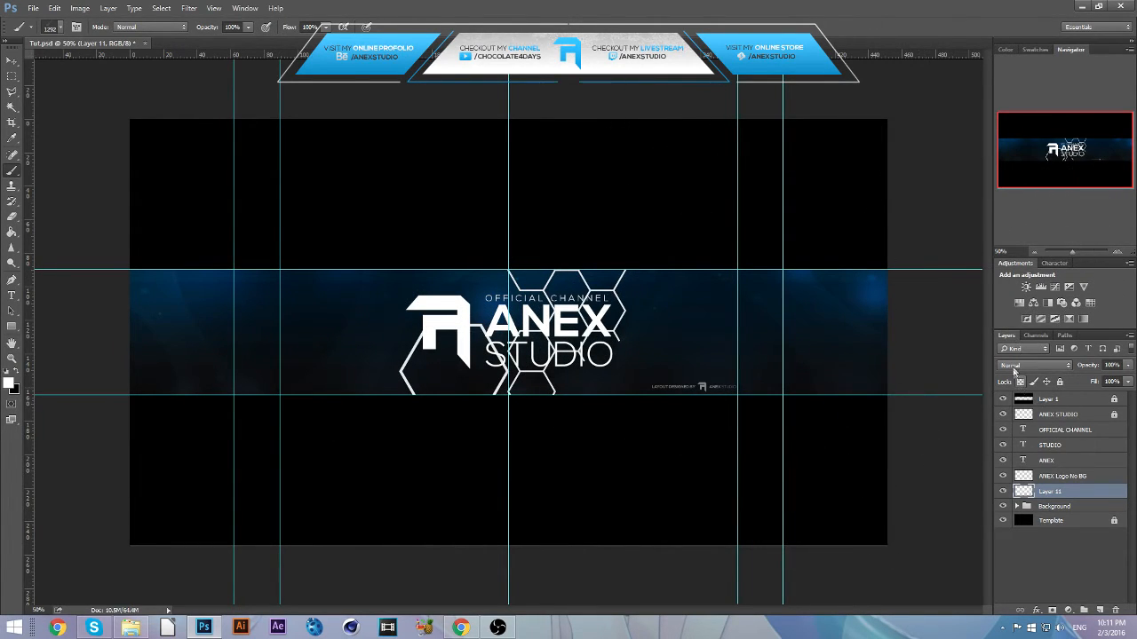
Step: Set the Layer 11 hexagons to Overlay at 50% opacity and move them to the banner's left end
left_click(1035, 364)
left_click(1007, 482)
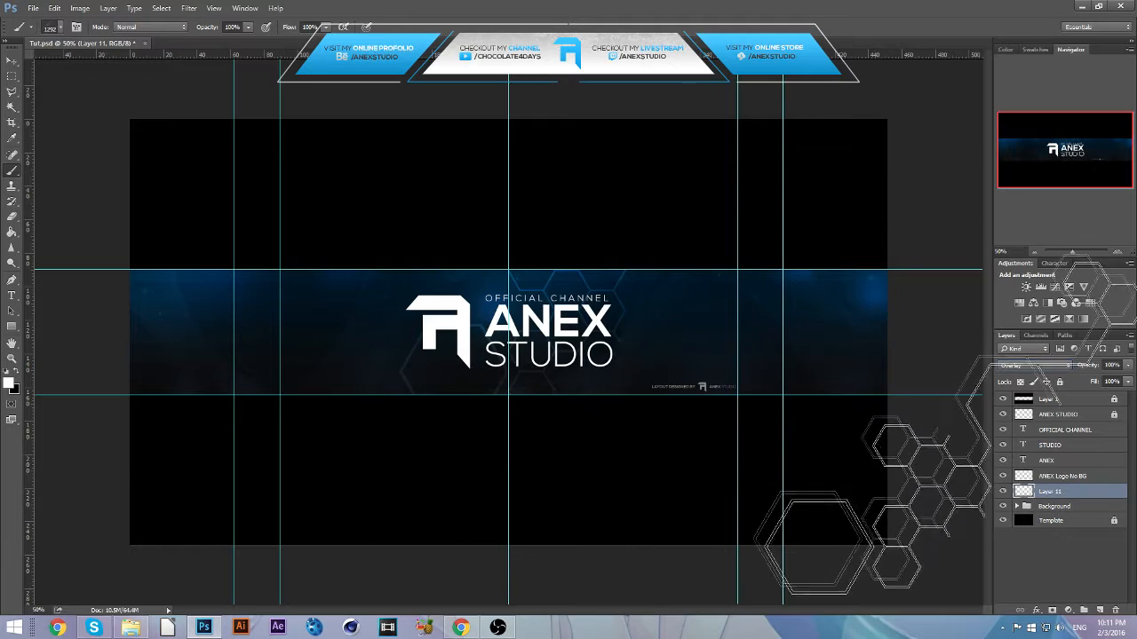
left_click(1111, 365)
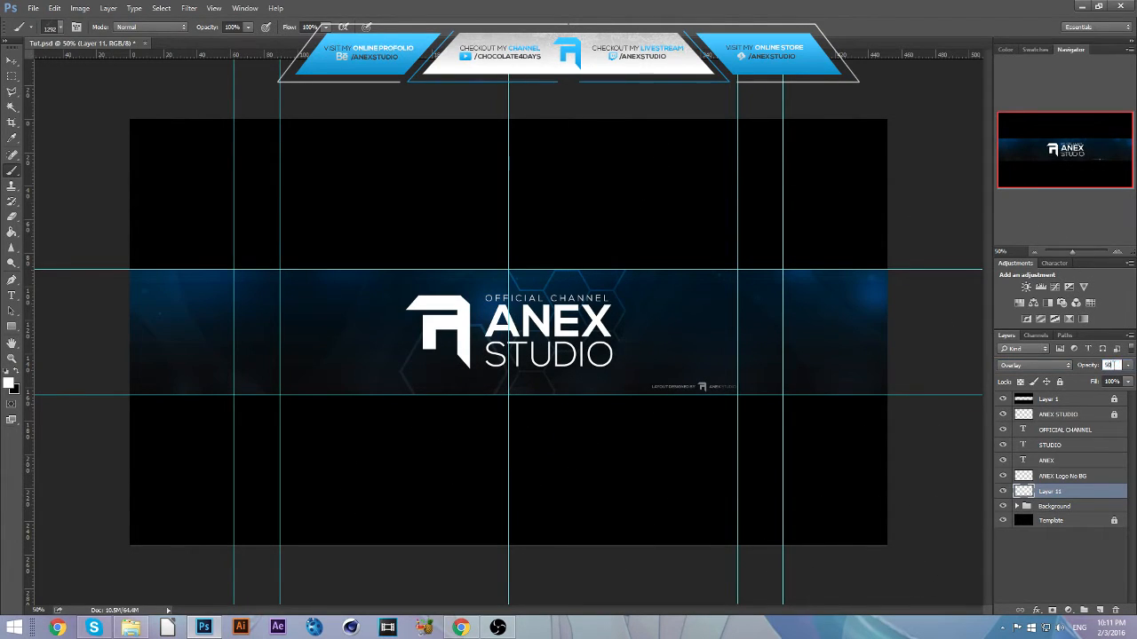
type("50")
left_click(11, 60)
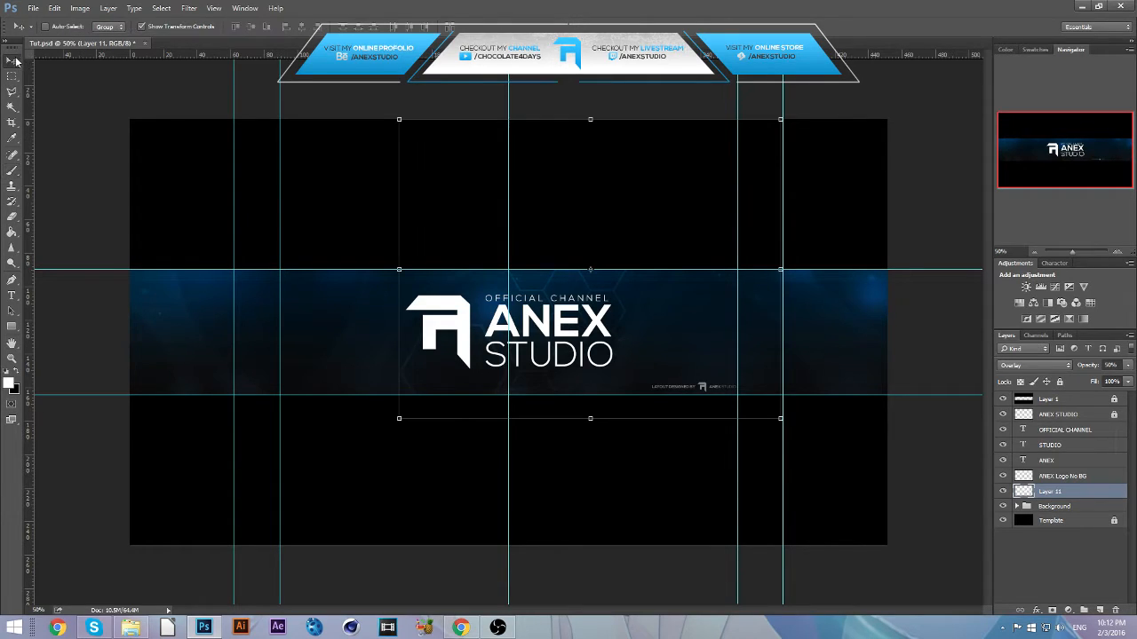
left_click_drag(553, 375, 269, 372)
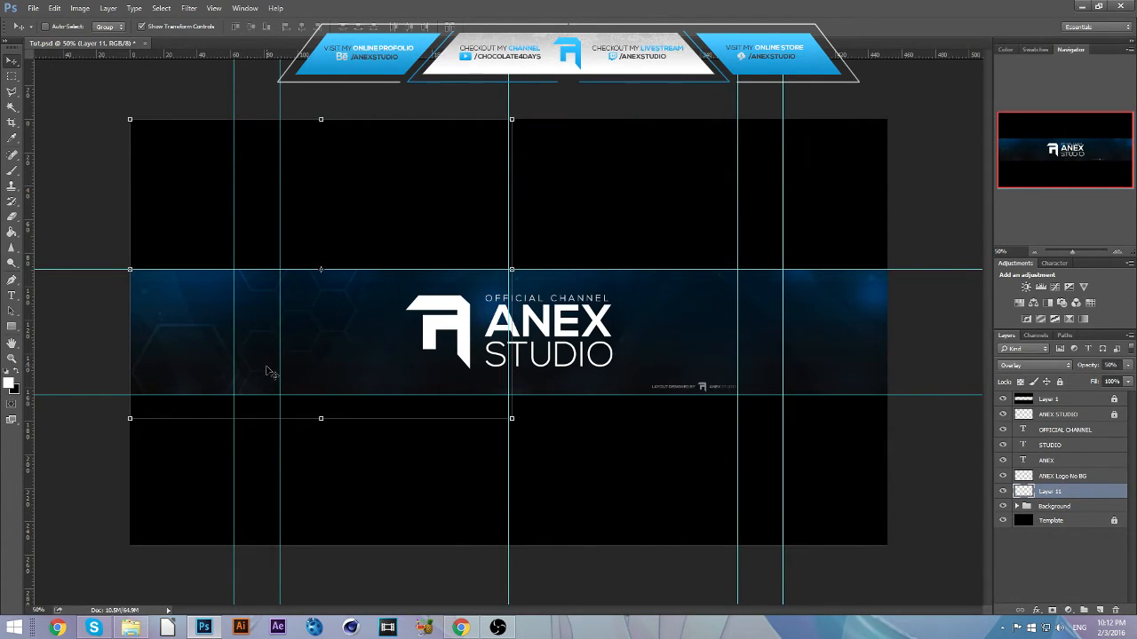
Step: Duplicate the hexagon layer, flip the copy horizontally and move it to the banner's right end
key("ctrl+j")
left_click(350, 118)
right_click(342, 154)
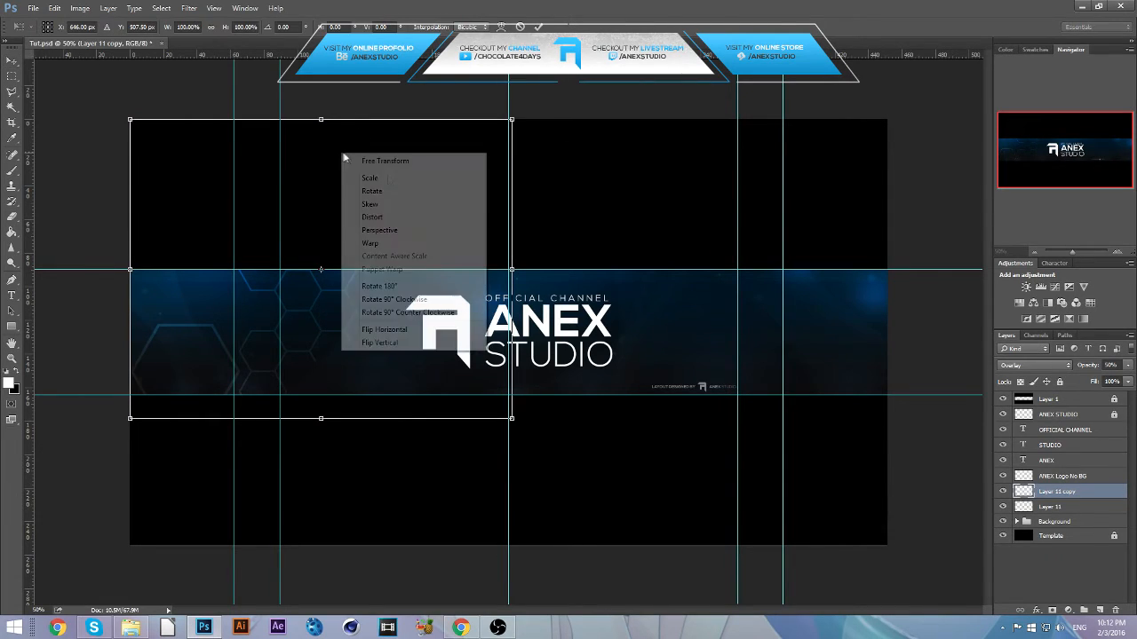
left_click(371, 329)
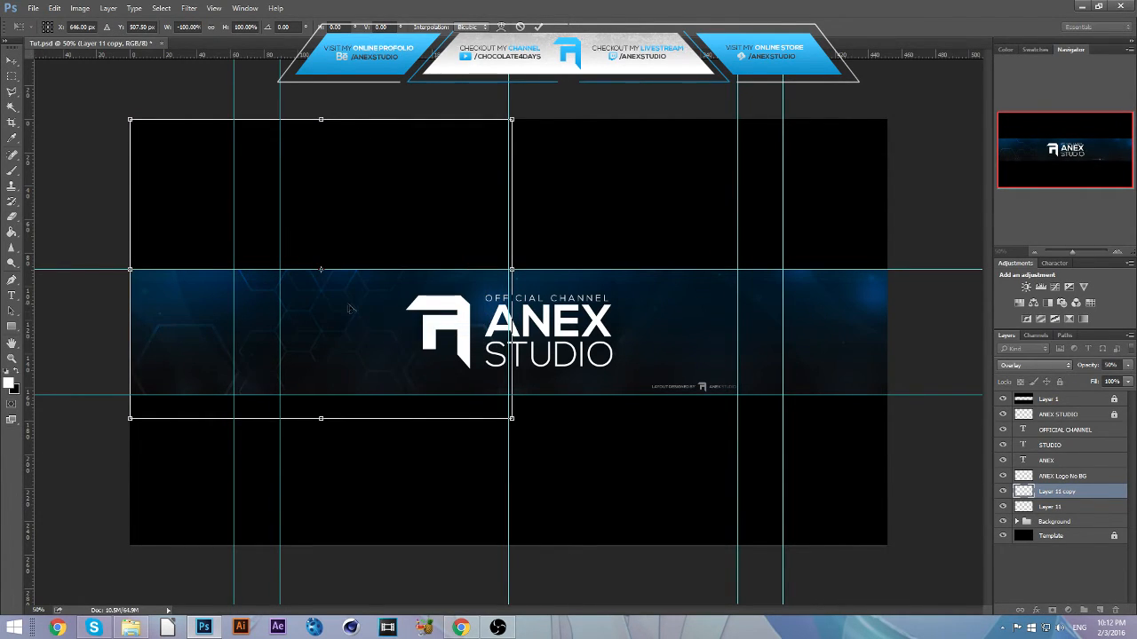
left_click_drag(350, 308, 727, 332)
key("Return")
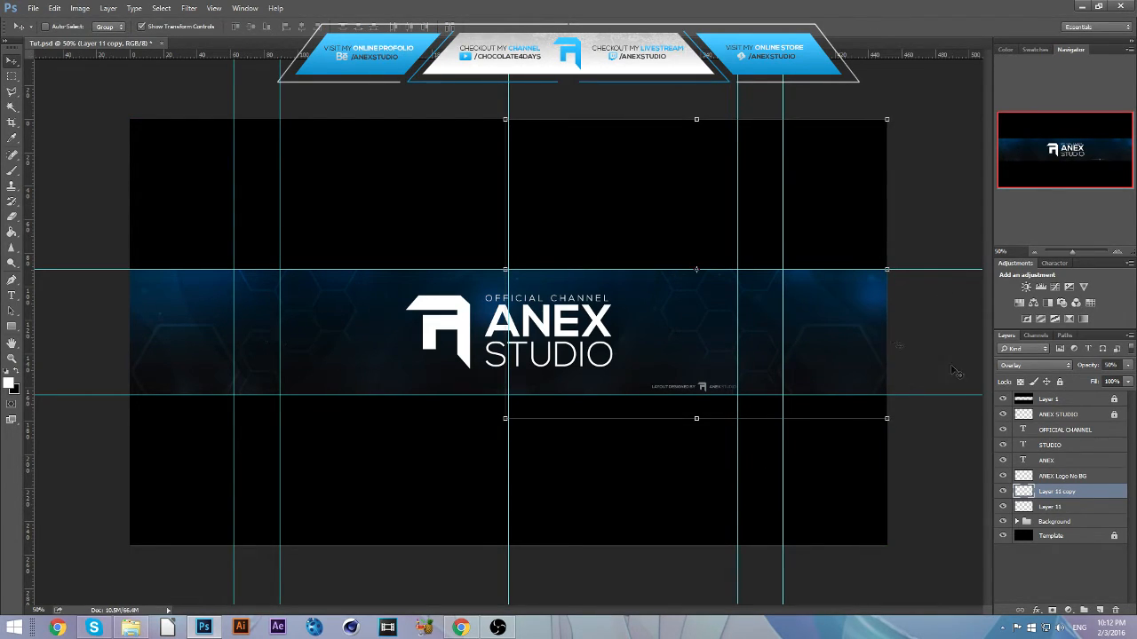
Step: Hide both hexagon layers, Layer 11 and Layer 11 copy, and select the OFFICIAL CHANNEL text layer
left_click(1002, 492)
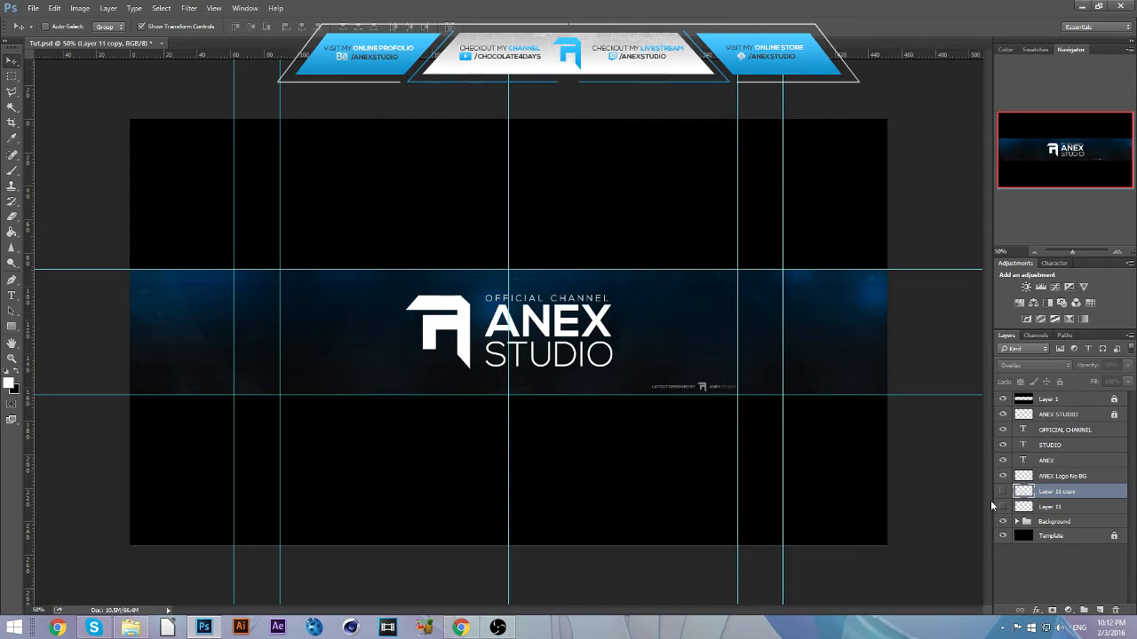
left_click(1073, 430)
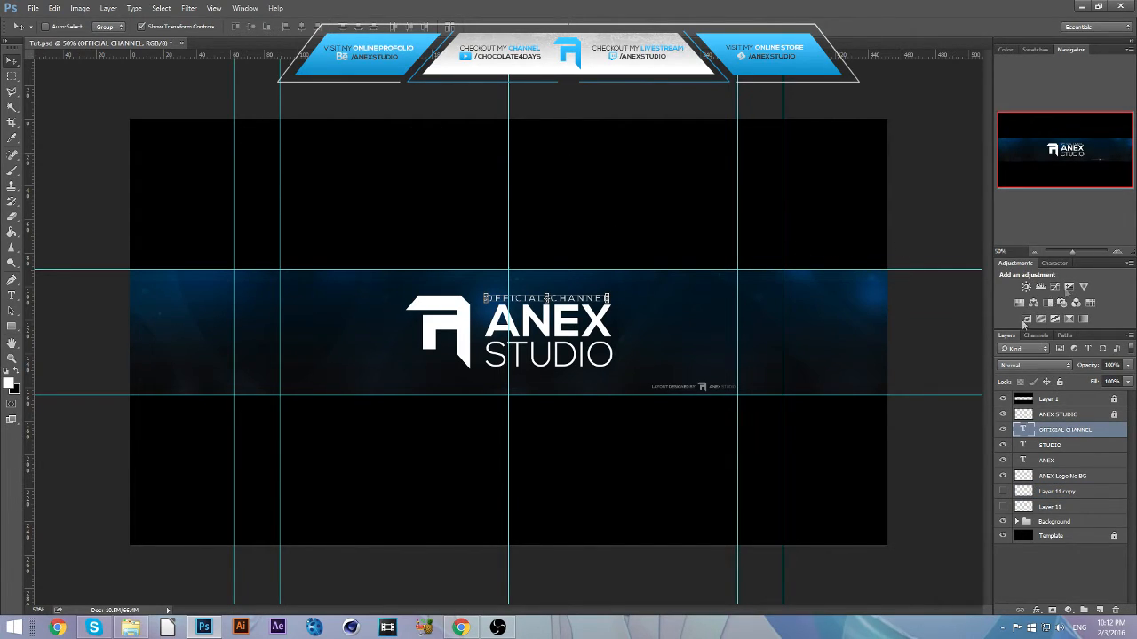
left_click(241, 10)
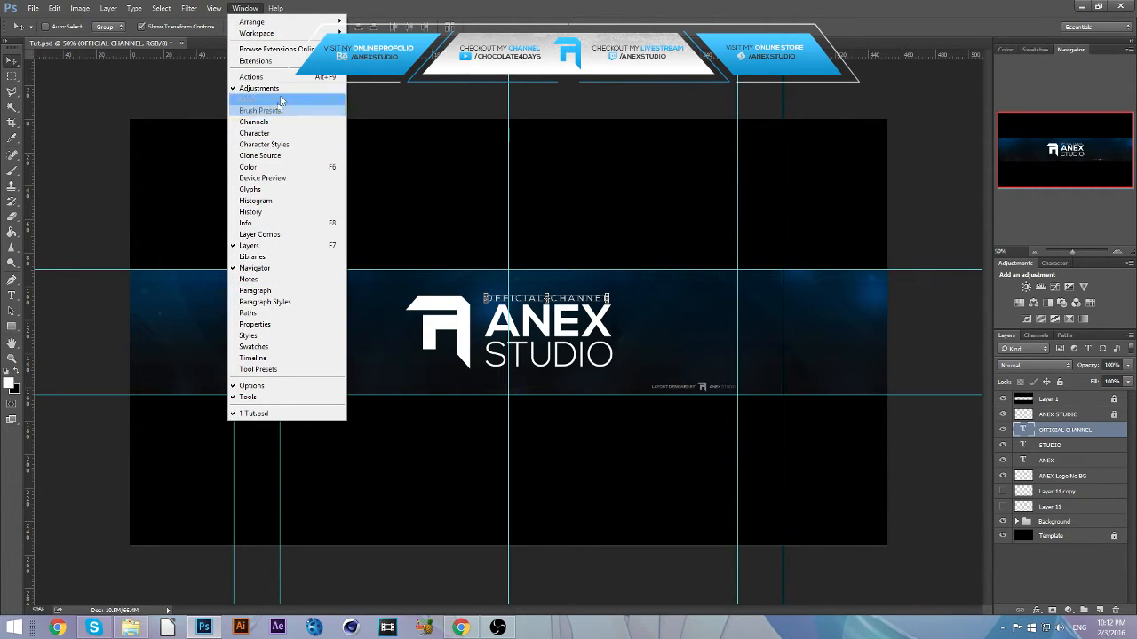
left_click(1018, 267)
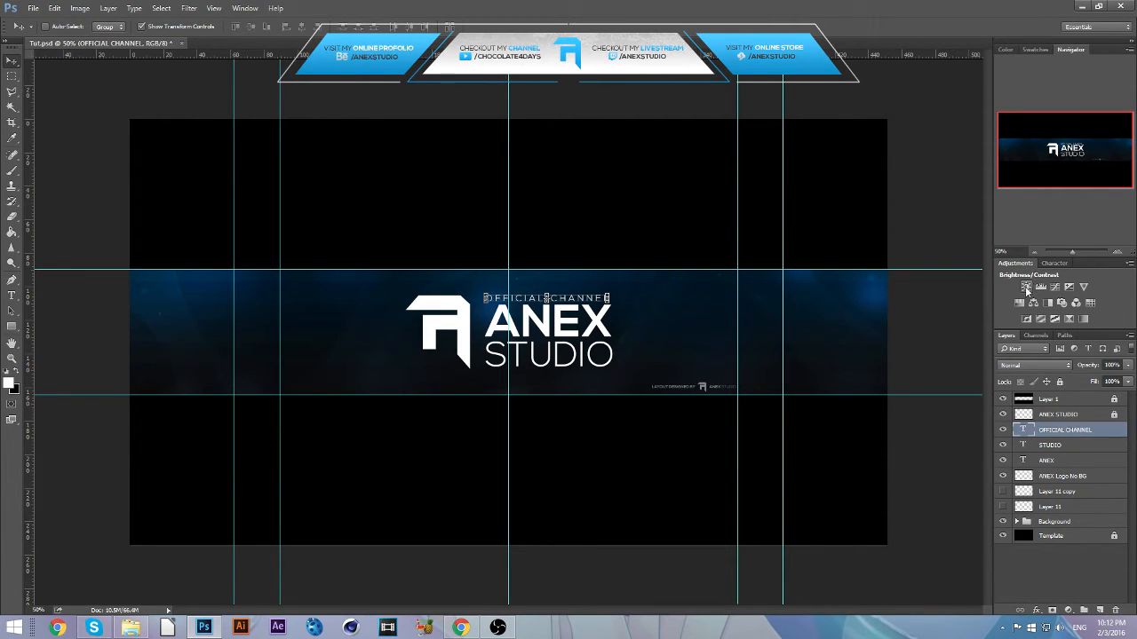
Step: Add a Brightness/Contrast adjustment above the OFFICIAL CHANNEL text with brightness 5 and contrast 10
left_click(1026, 287)
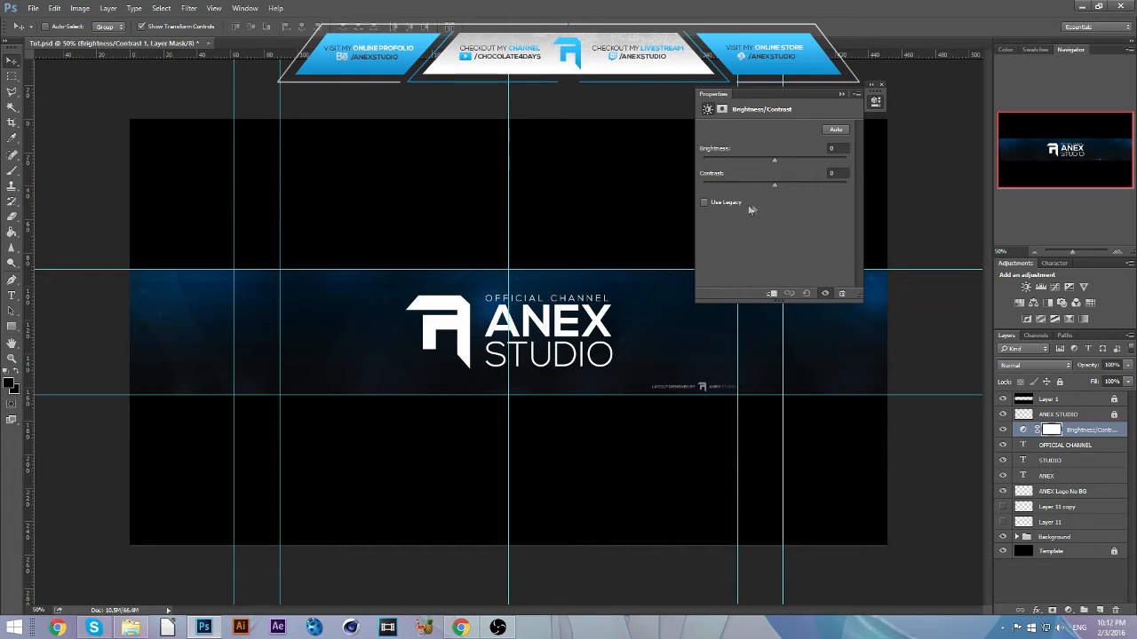
left_click(829, 171)
type("10")
key("BackSpace")
left_click(718, 206)
type("10")
key("Return")
left_click(839, 147)
type("5")
key("Return")
left_click(881, 85)
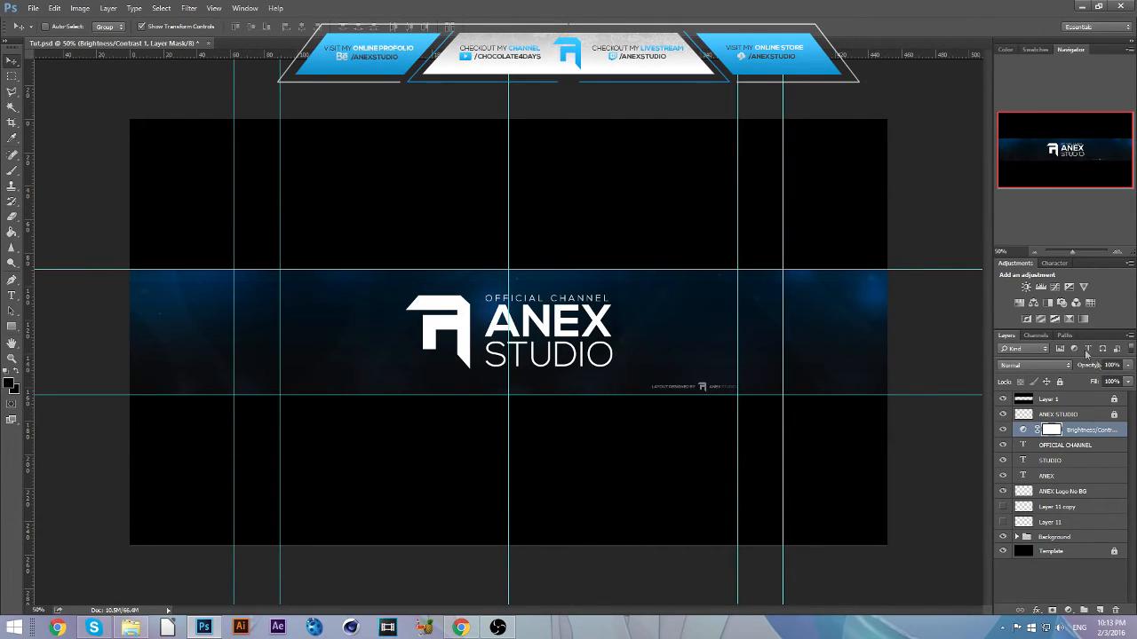
Step: Add a Levels adjustment above the Brightness/Contrast layer with the highlight input level set to 242
left_click(1040, 287)
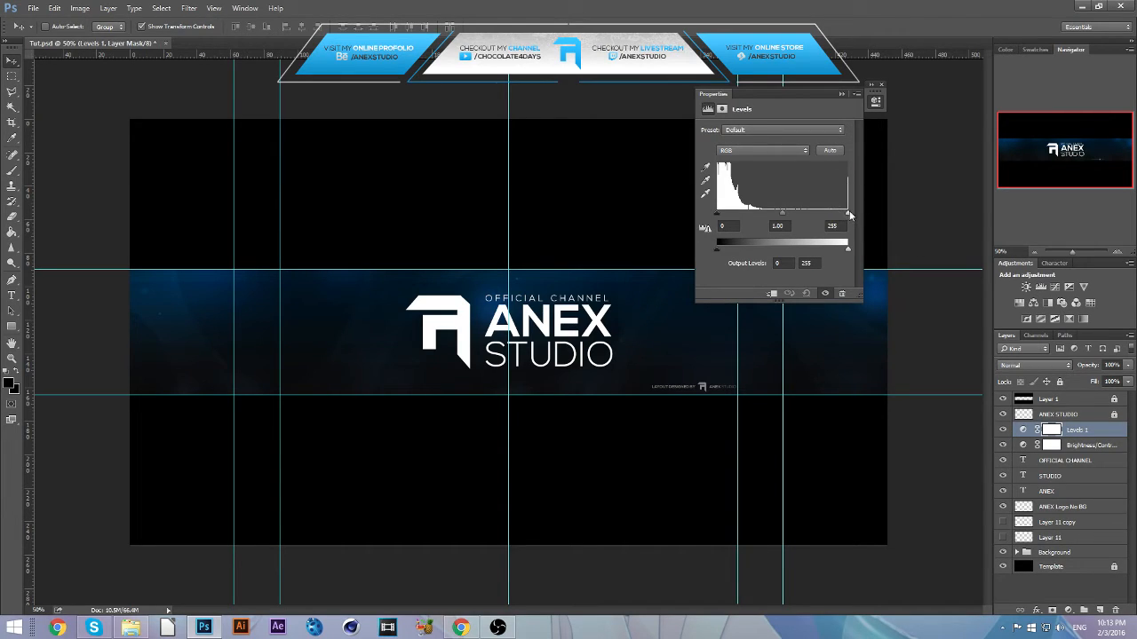
left_click_drag(849, 210, 843, 212)
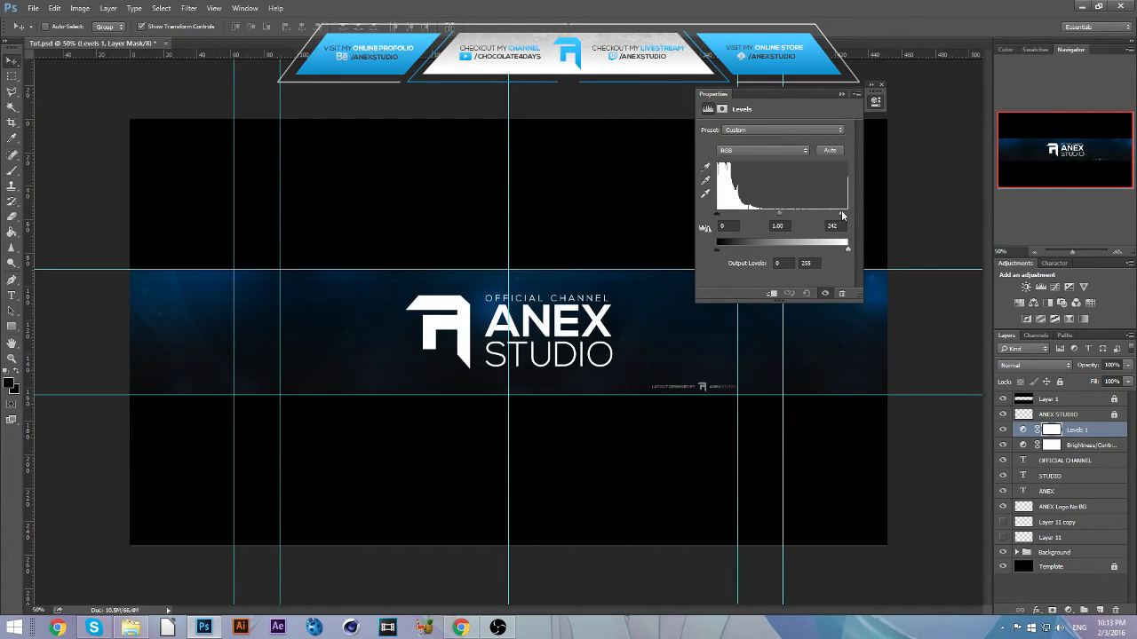
left_click(881, 84)
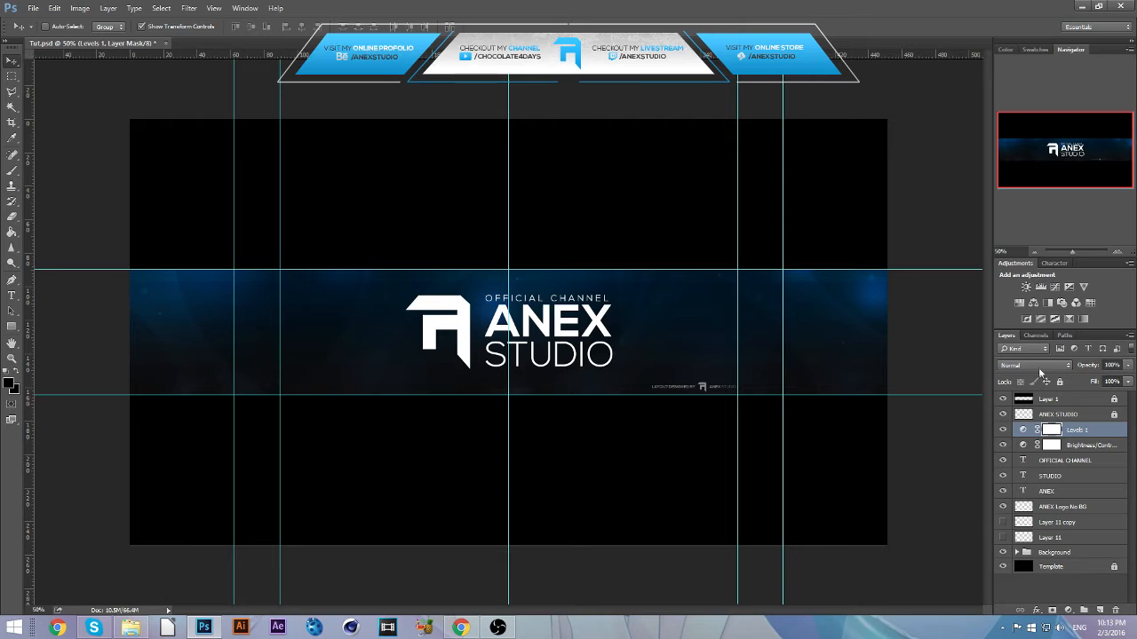
Step: Add a Hue/Saturation adjustment with hue -36 to shift the blue banner towards green
left_click(1019, 303)
left_click_drag(774, 173, 749, 178)
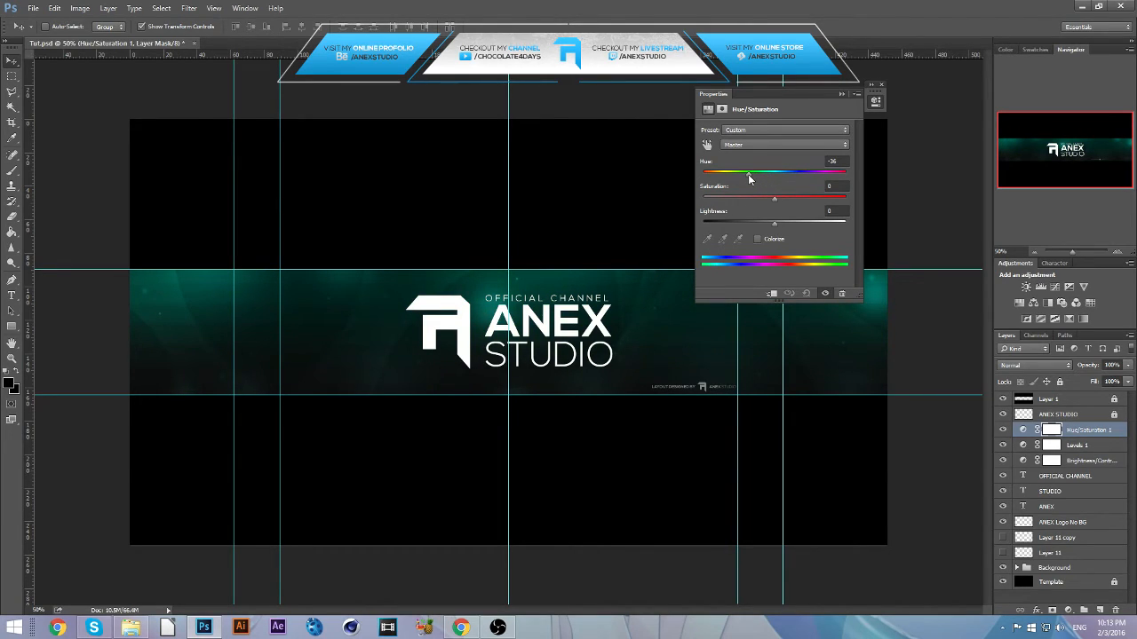
left_click(883, 84)
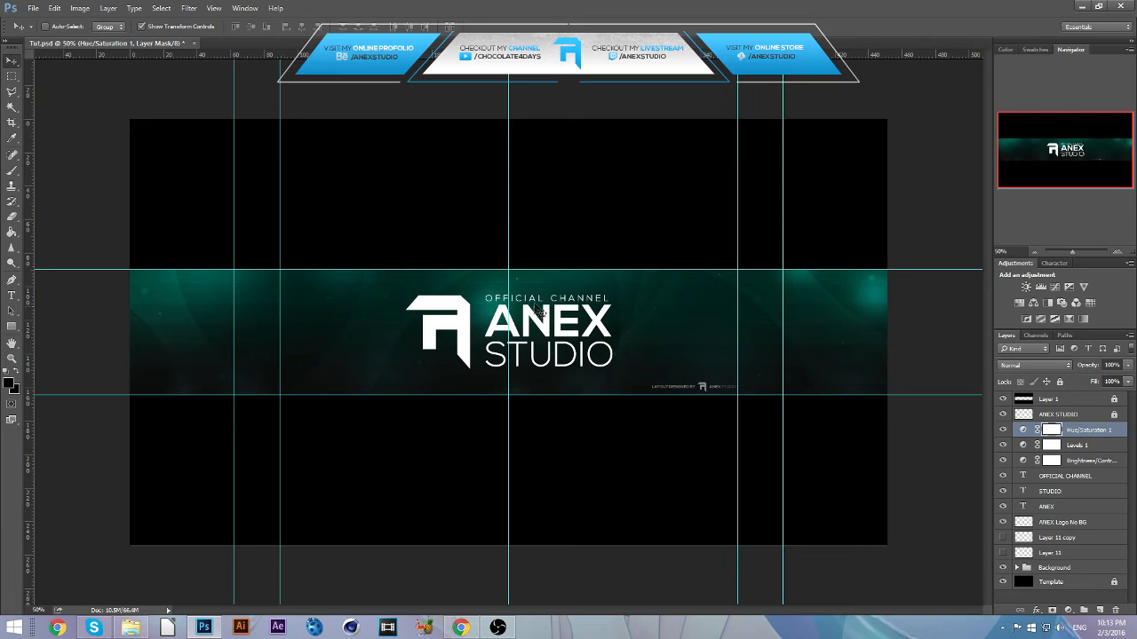
Step: Set up a 1500 px soft round black brush on the Hue/Saturation 1 mask and compare the banner with and without that adjustment
key("b")
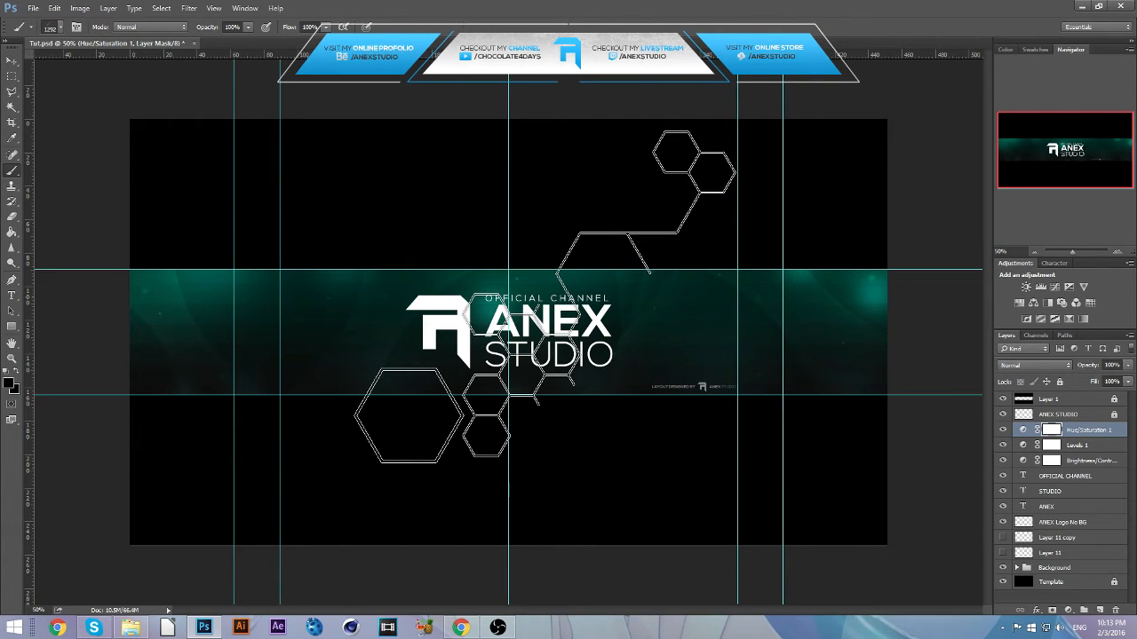
right_click(588, 83)
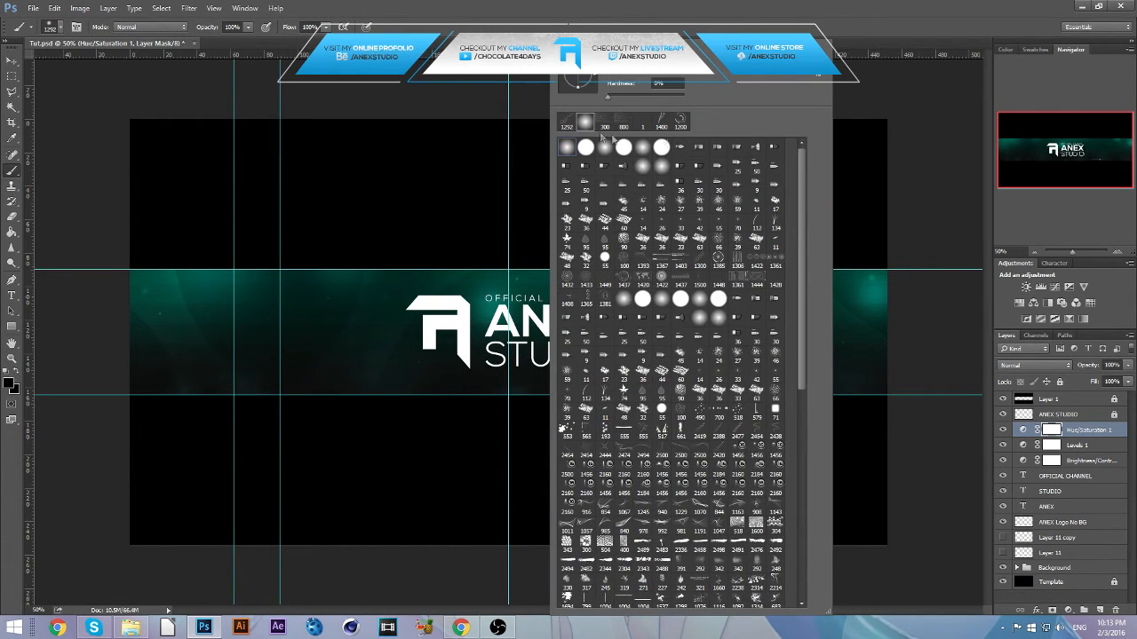
left_click(1067, 427)
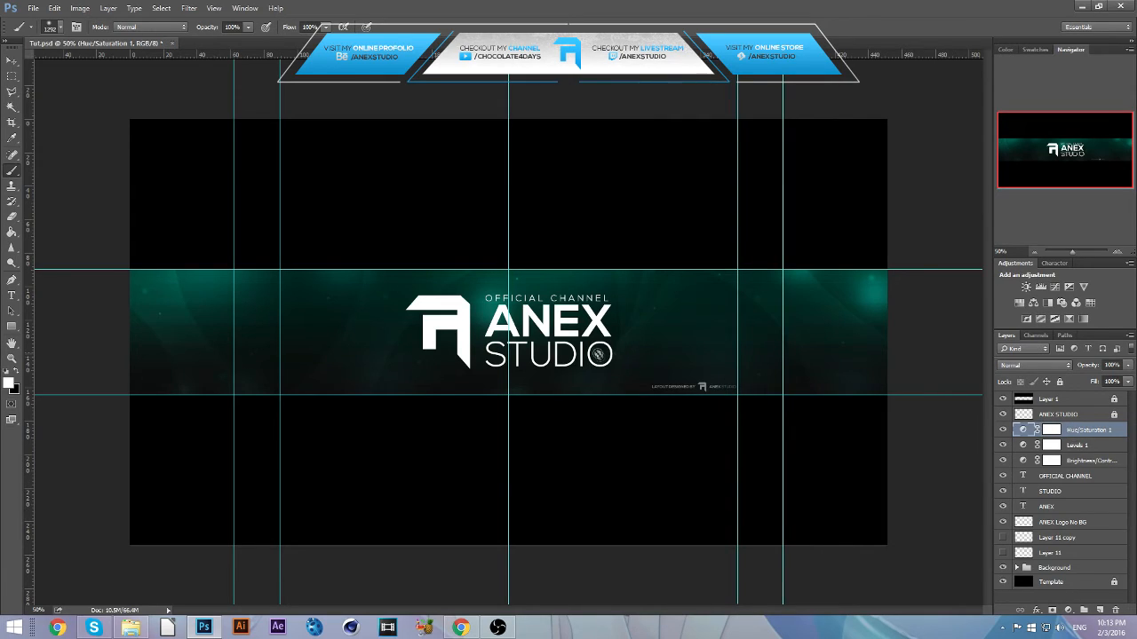
left_click(1051, 430)
key("x")
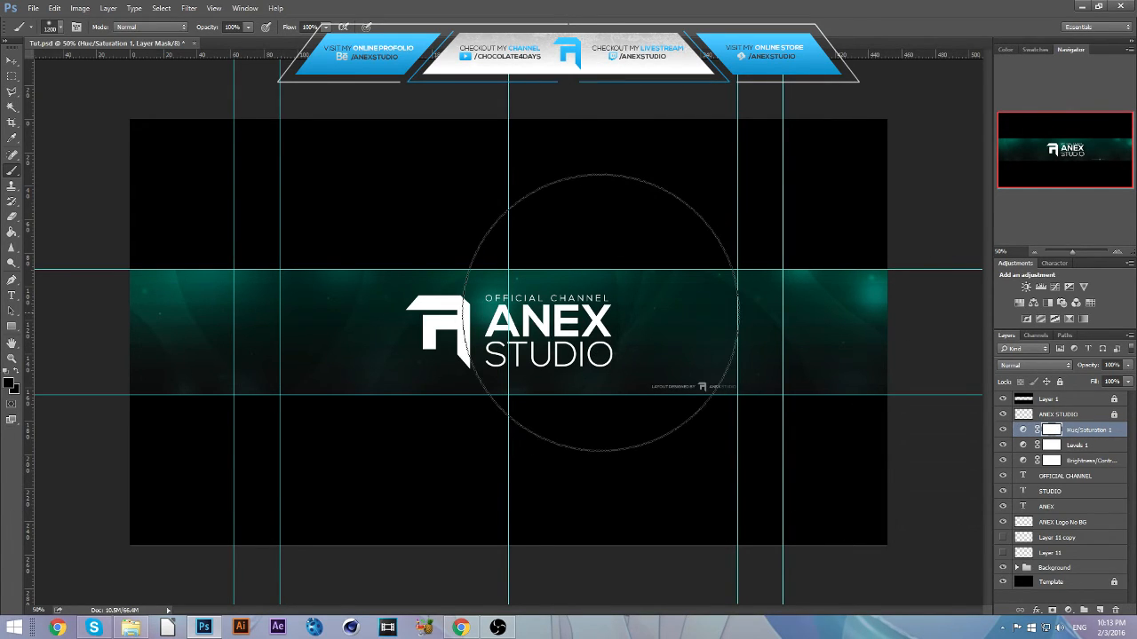
key("bracketright")
key("bracketright")
key("bracketright")
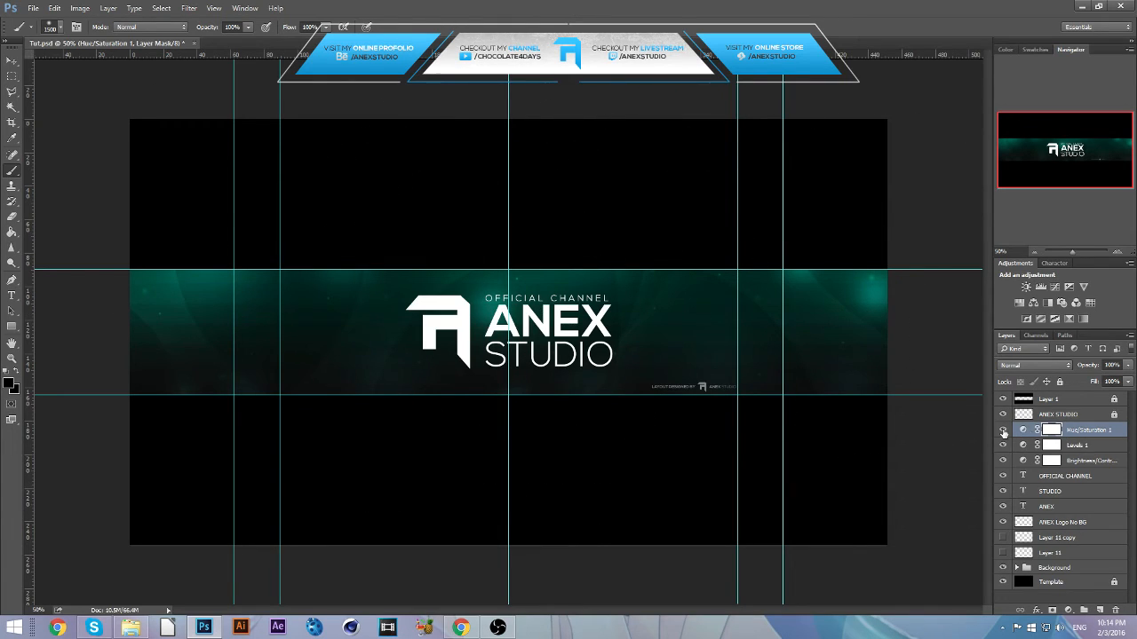
left_click(1003, 430)
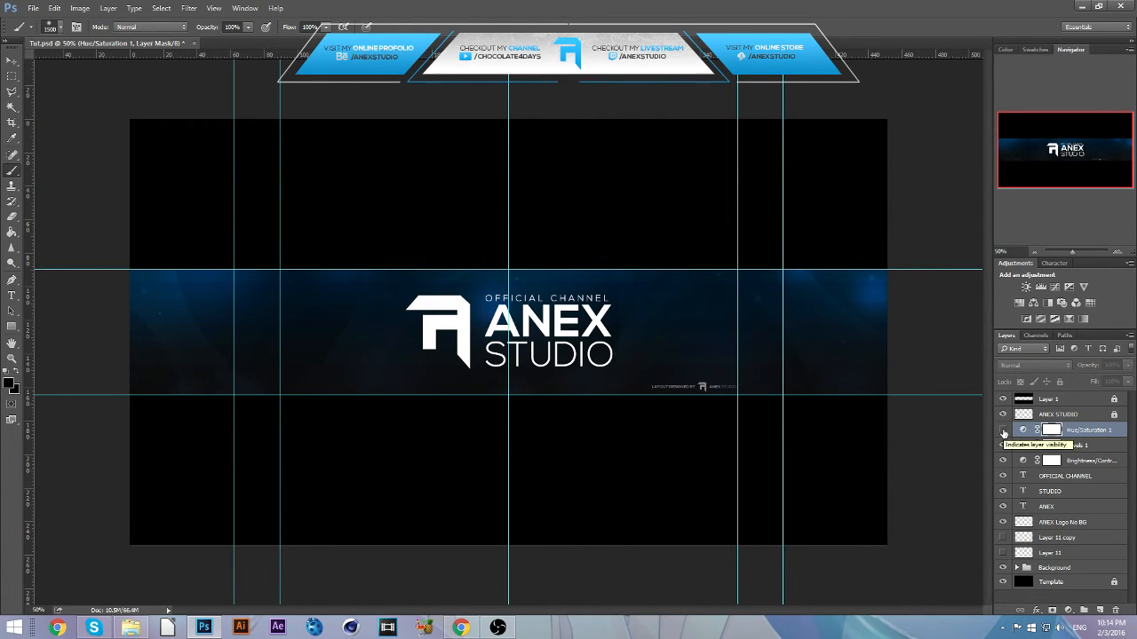
left_click(1002, 431)
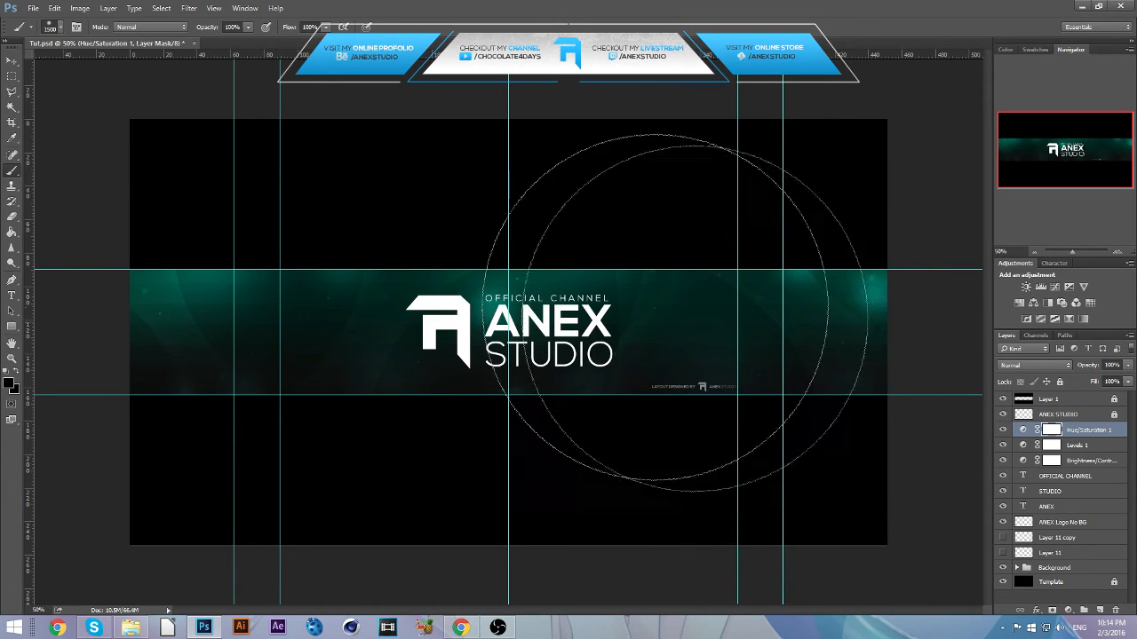
Step: Try to mask the green hue shift off the banner's right half with the black brush
mouse_move(520, 190)
left_mouse_down()
mouse_move(736, 367)
mouse_move(964, 419)
mouse_move(985, 388)
left_mouse_up()
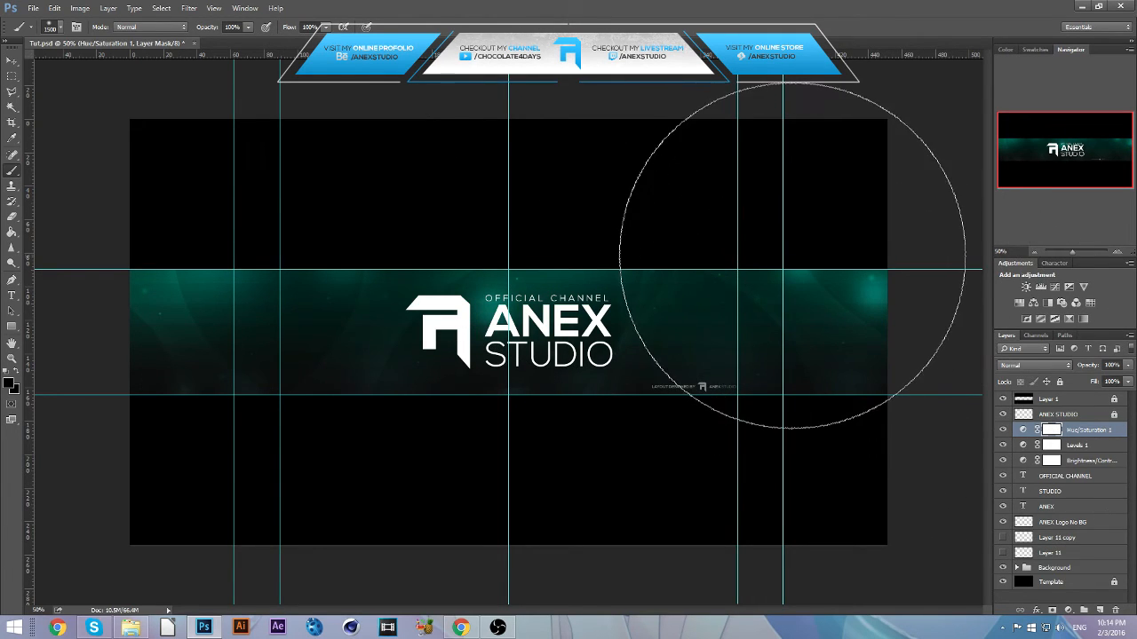
left_click_drag(624, 204, 491, 206)
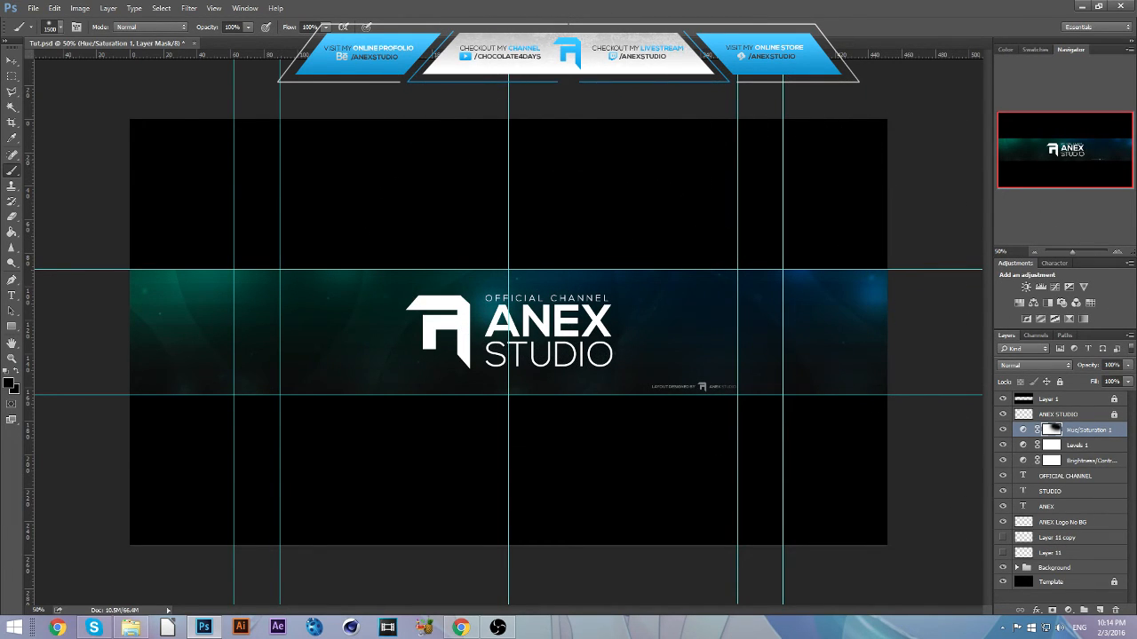
key("ctrl+z")
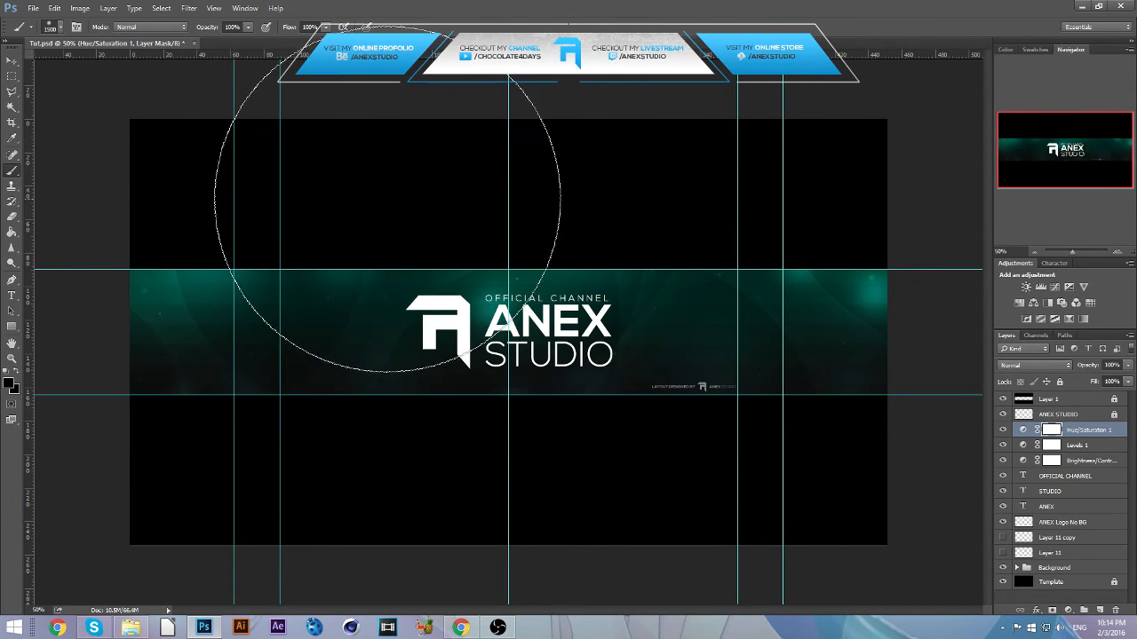
Step: Paint black on the Hue/Saturation 1 mask over the banner's left end to bring back the blue there
left_click_drag(329, 165, 266, 204)
key("ctrl+z")
left_click(313, 254)
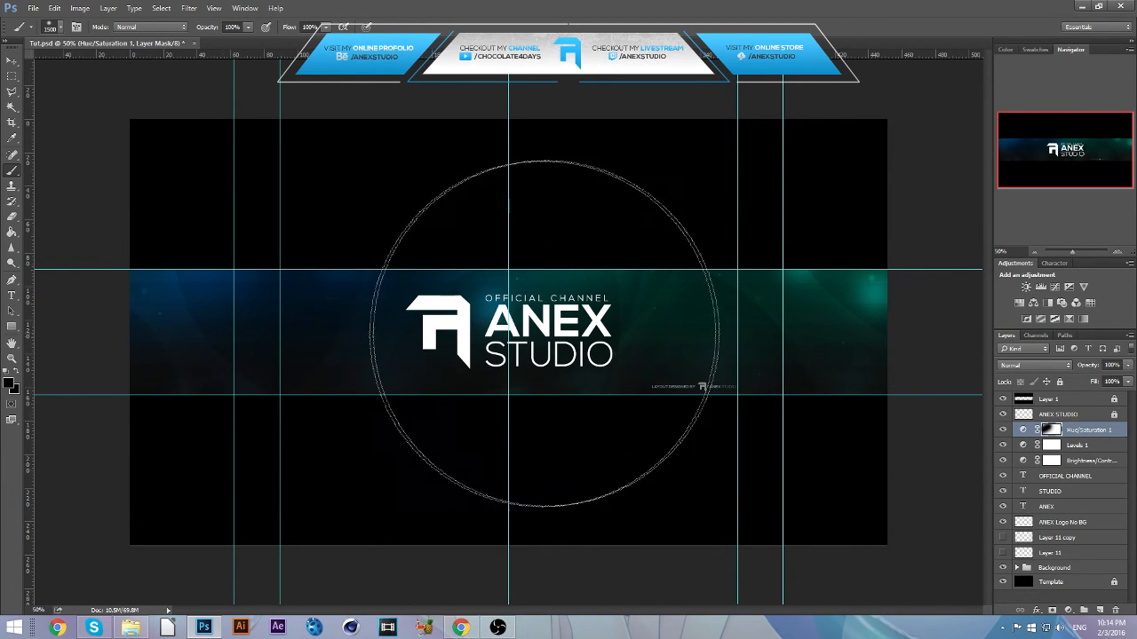
key("ctrl+z")
left_click(145, 258)
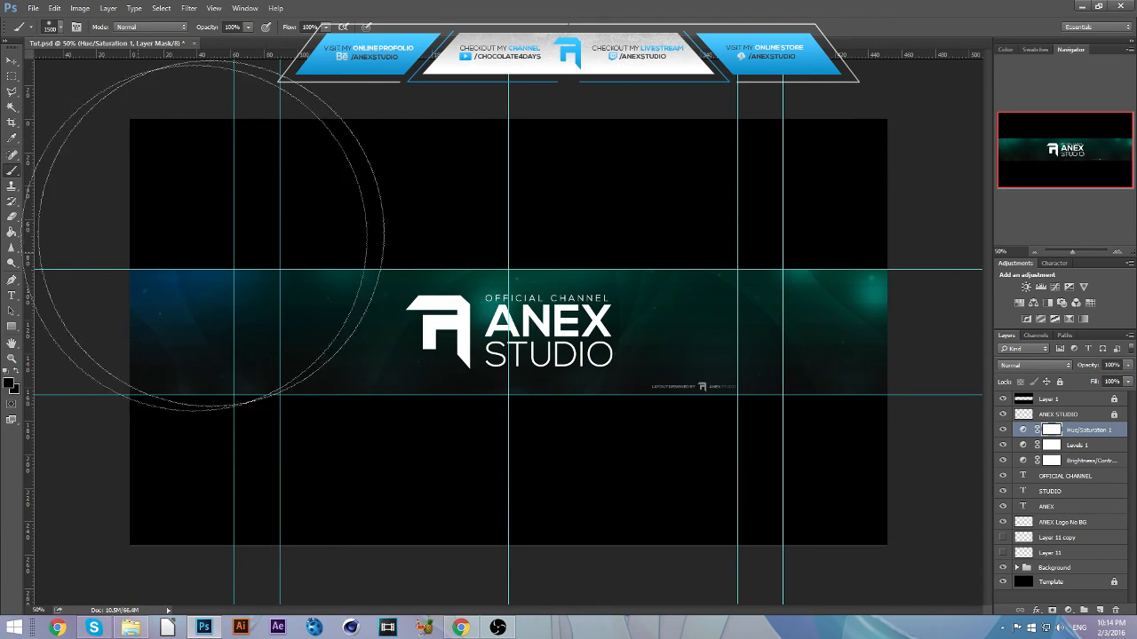